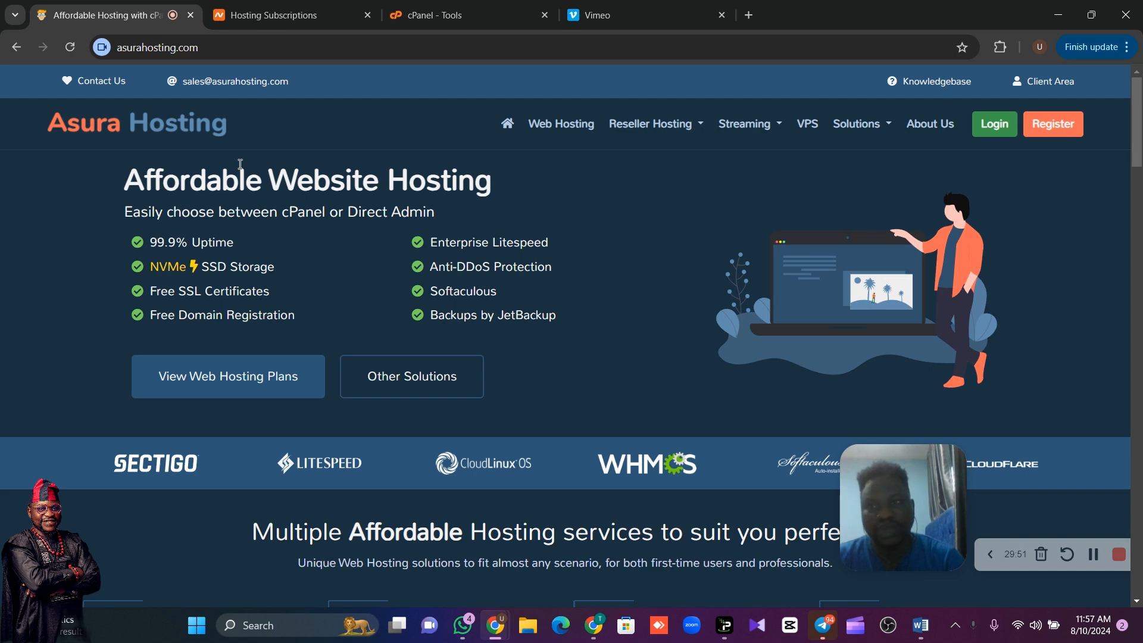
{"action": "left_click", "coordinate": [249, 18]}
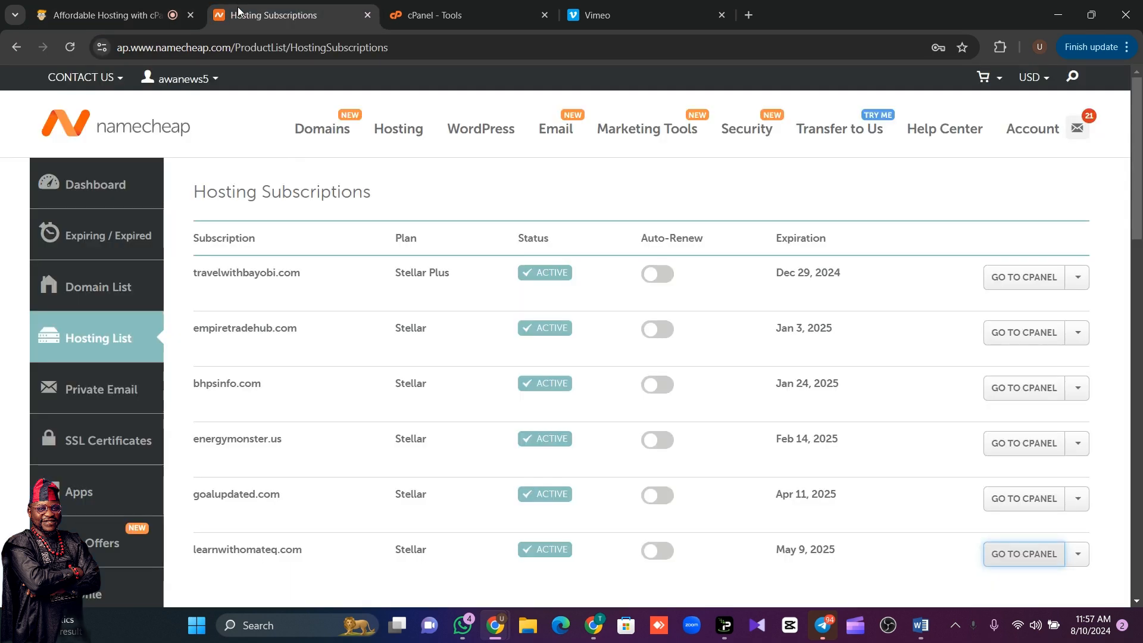
{"action": "left_click", "coordinate": [118, 11]}
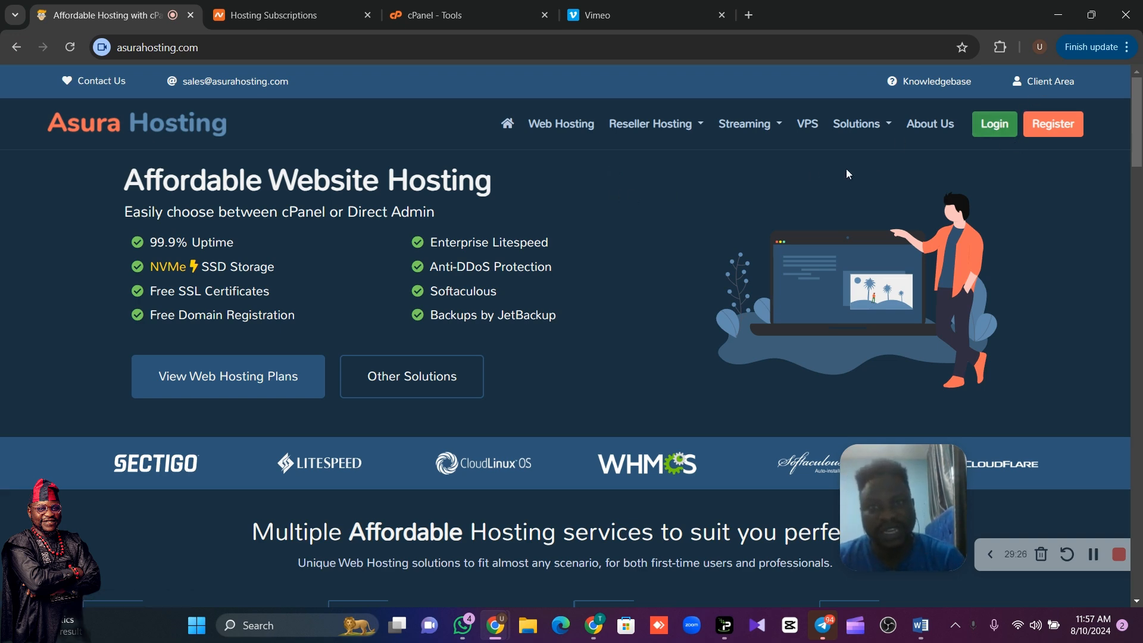
Sign in to the Asura Hosting client area with the account password
{"action": "left_click", "coordinate": [1036, 87]}
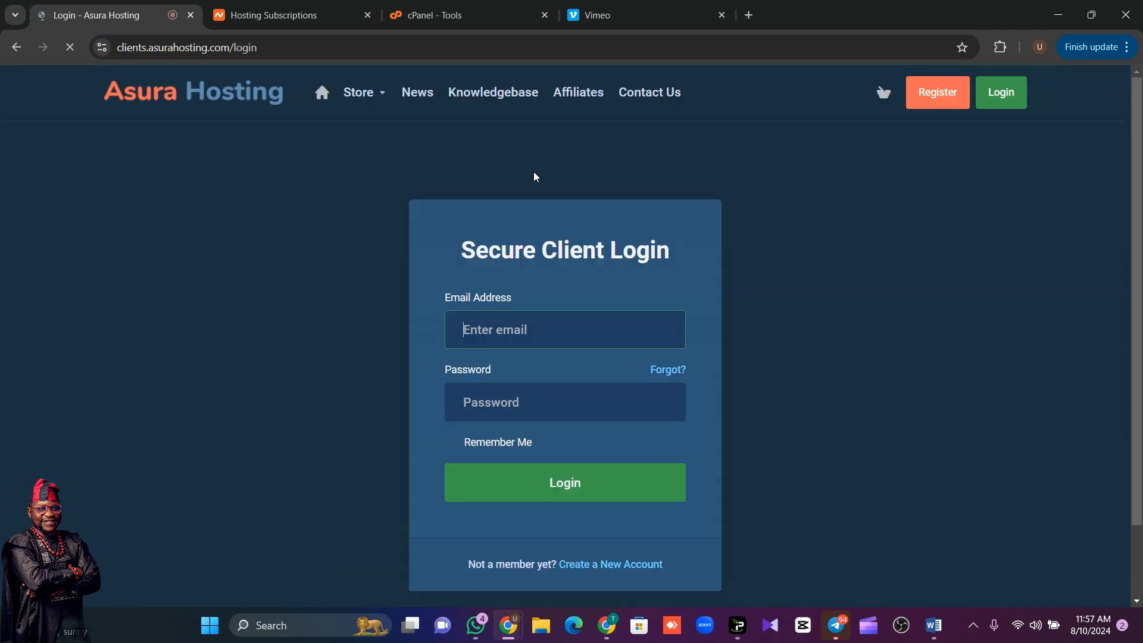
{"action": "left_click", "coordinate": [515, 403]}
{"action": "type", "text": "••••••••••••••"}
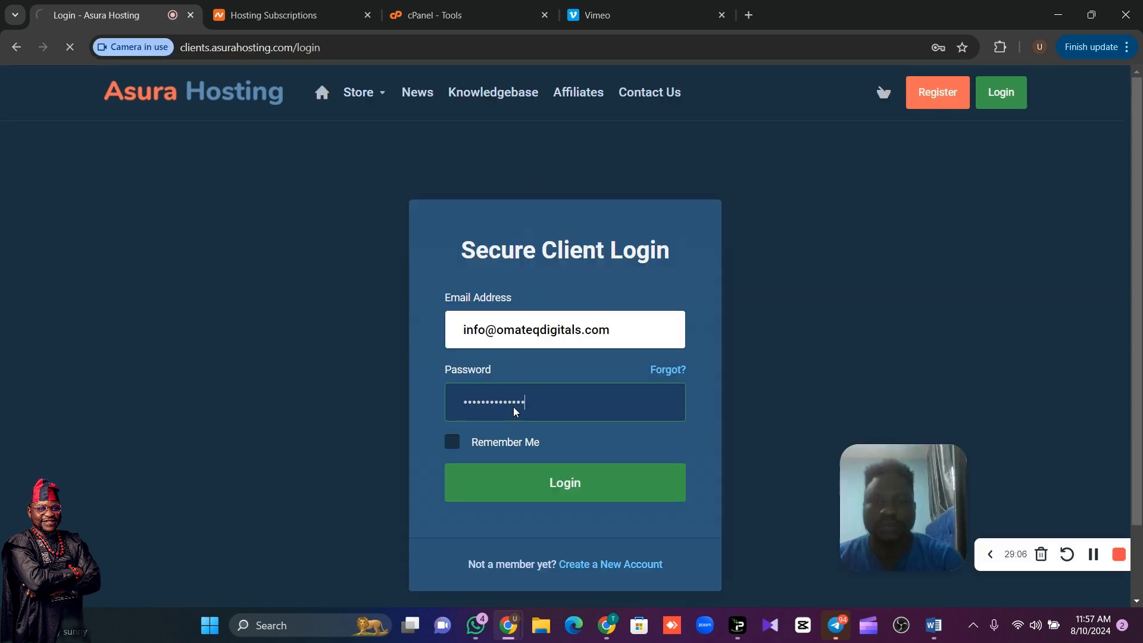
{"action": "key", "text": "Return"}
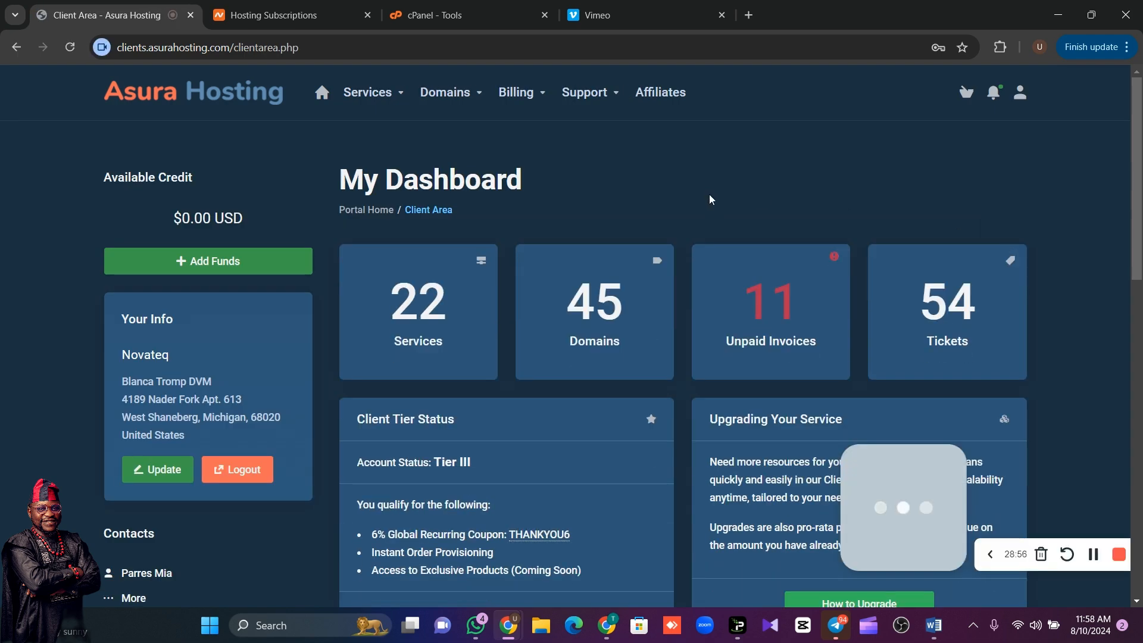
Order new services and browse the Web Hosting - cPanel plans and prices
{"action": "mouse_move", "coordinate": [1141, 141]}
{"action": "left_mouse_down"}
{"action": "mouse_move", "coordinate": [1141, 183]}
{"action": "mouse_move", "coordinate": [1142, 134]}
{"action": "left_mouse_up"}
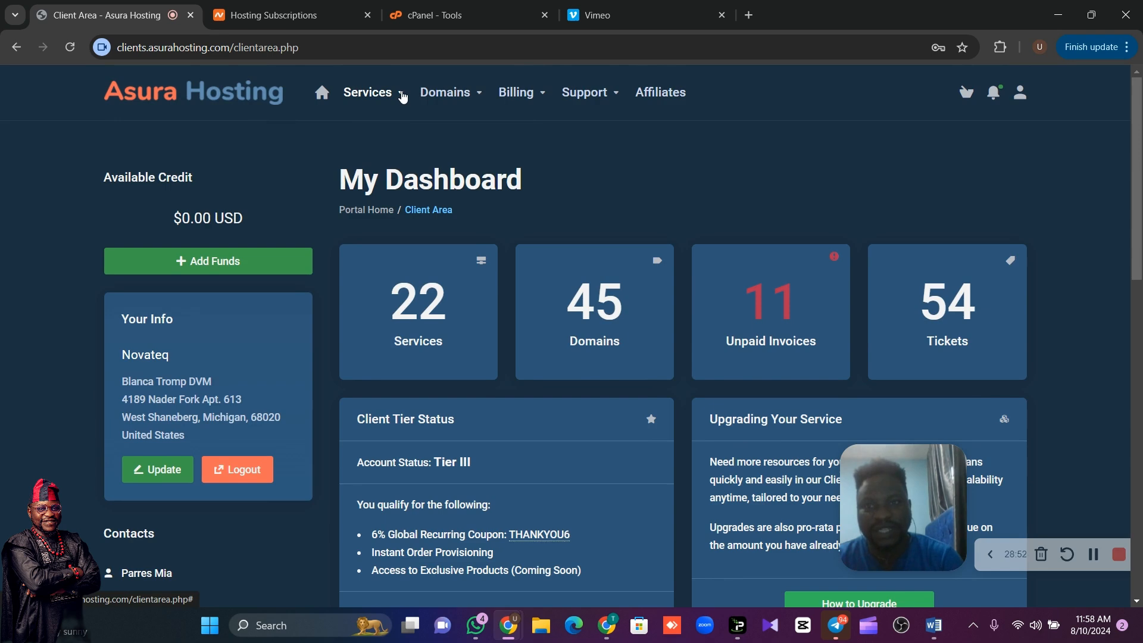
{"action": "left_click", "coordinate": [403, 95]}
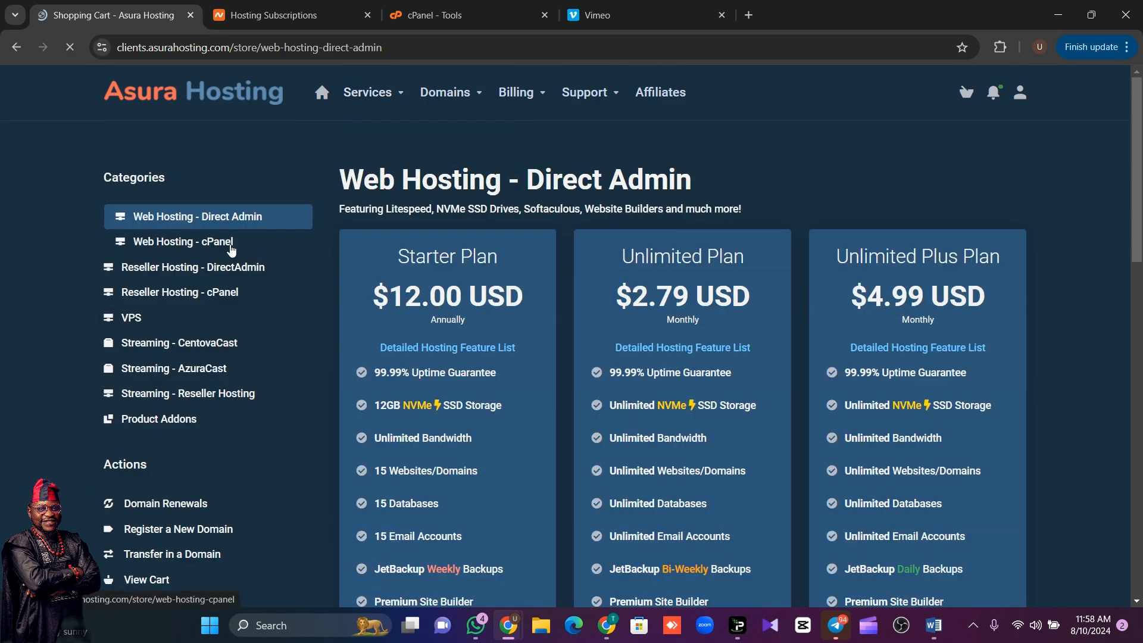
{"action": "left_click", "coordinate": [232, 244]}
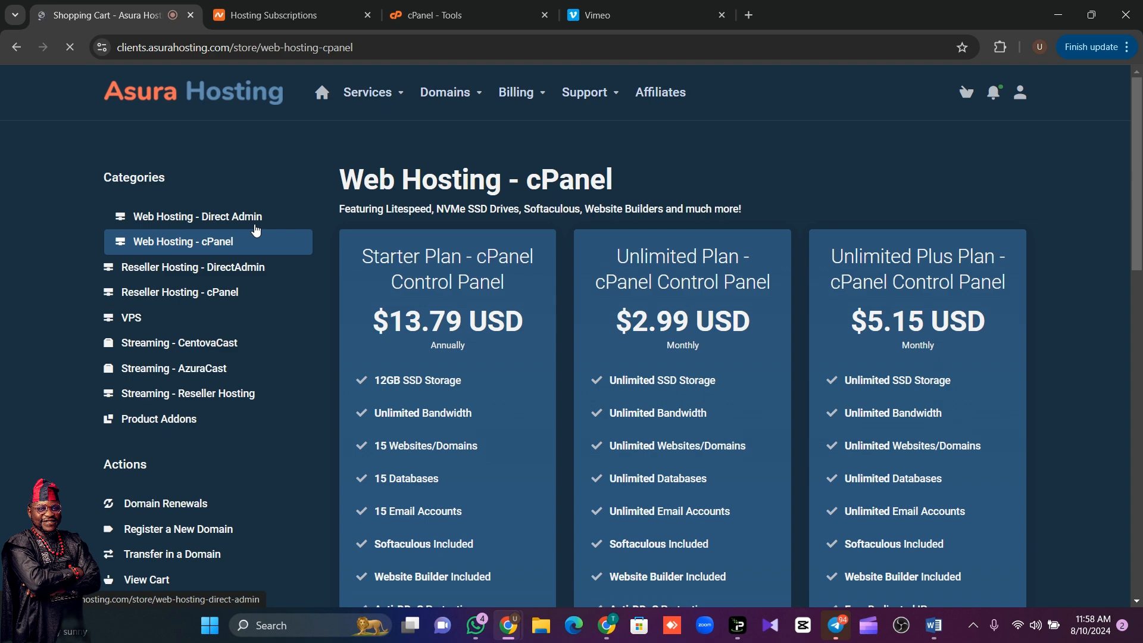
{"action": "scroll", "coordinate": [1140, 191], "scroll_direction": "down", "scroll_amount": 1}
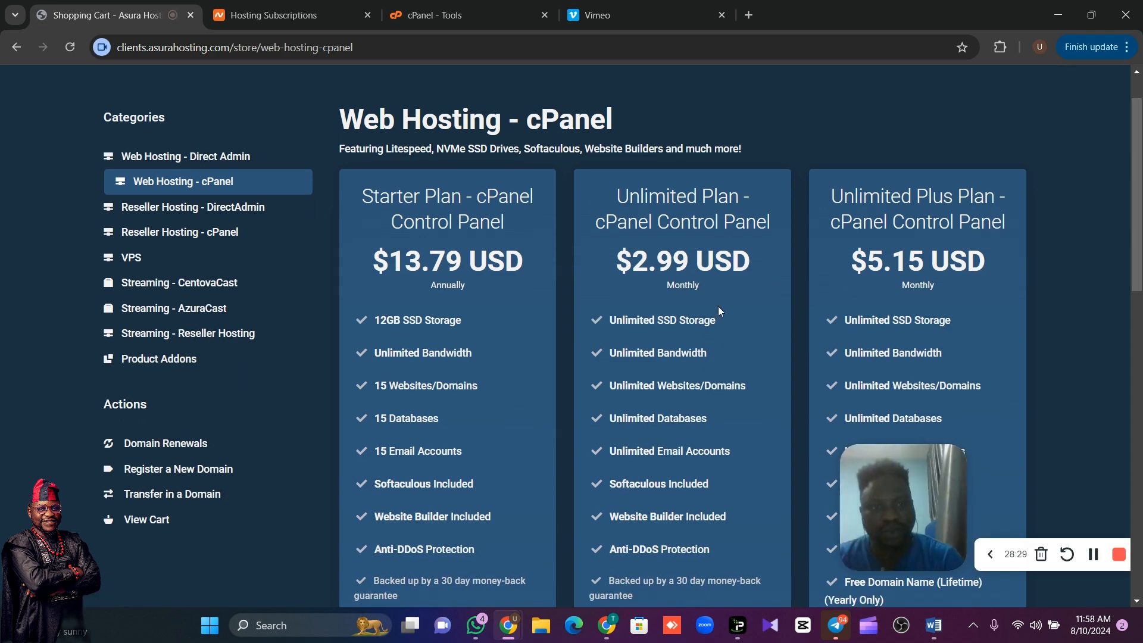
{"action": "scroll", "coordinate": [722, 308], "scroll_direction": "down", "scroll_amount": 3}
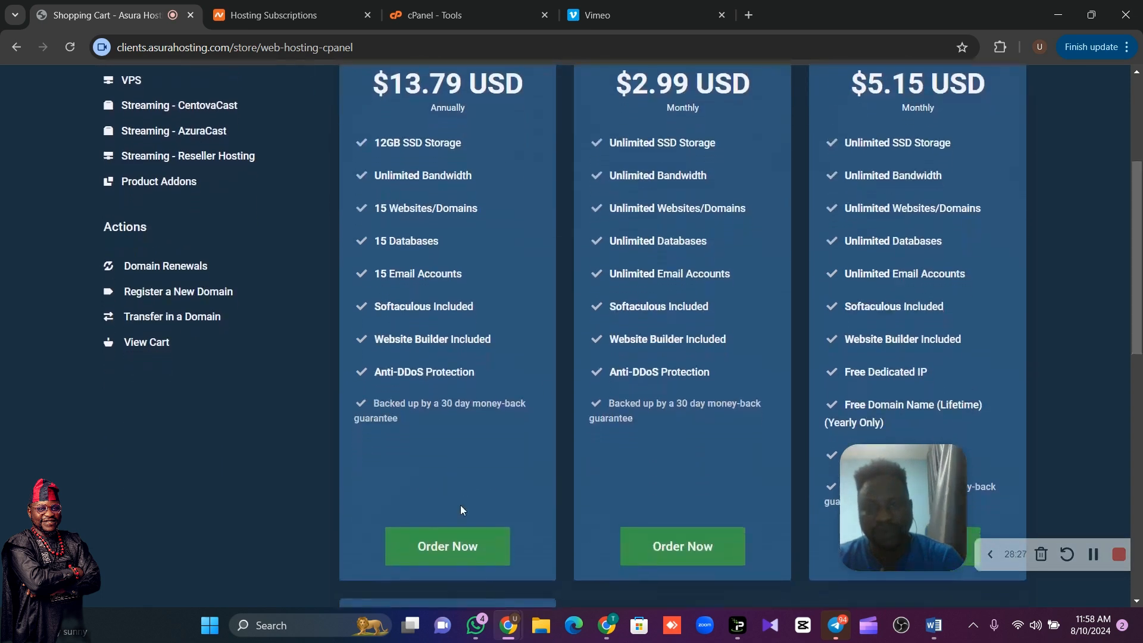
Order the Starter Plan and check tutorkenny.com, available at $11.99 USD
{"action": "left_click", "coordinate": [467, 544]}
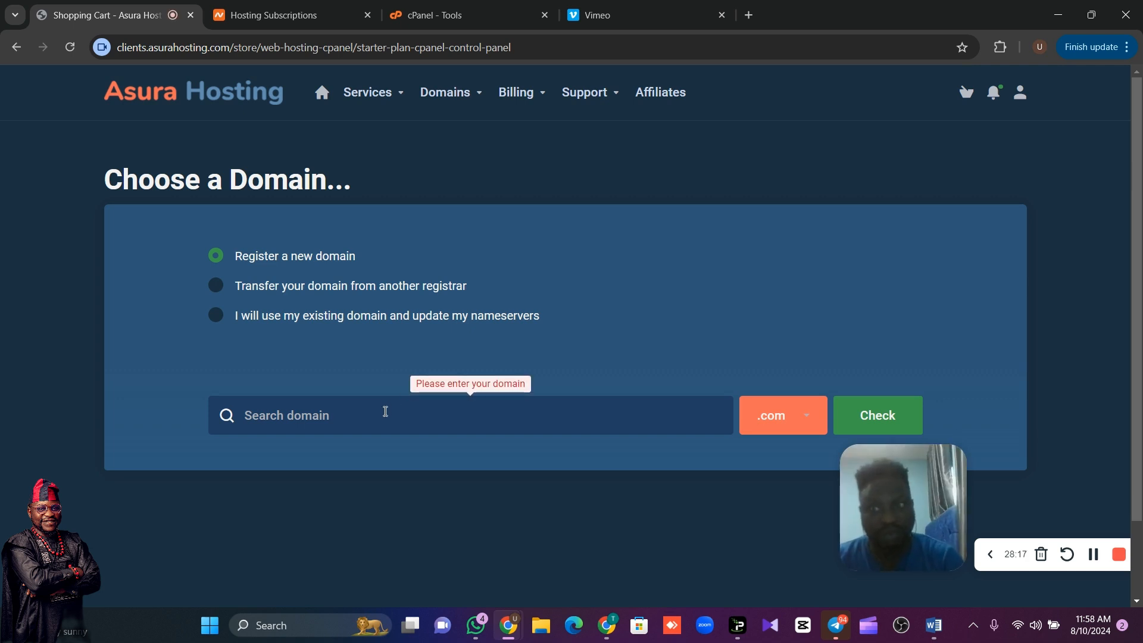
{"action": "left_click", "coordinate": [385, 411]}
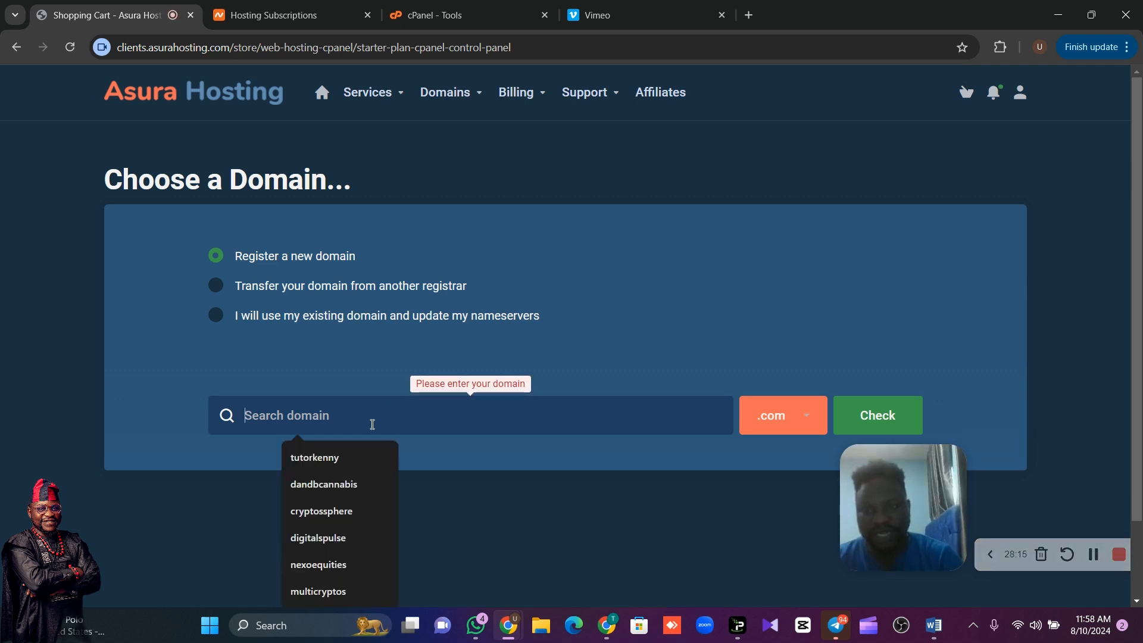
{"action": "left_click", "coordinate": [315, 457]}
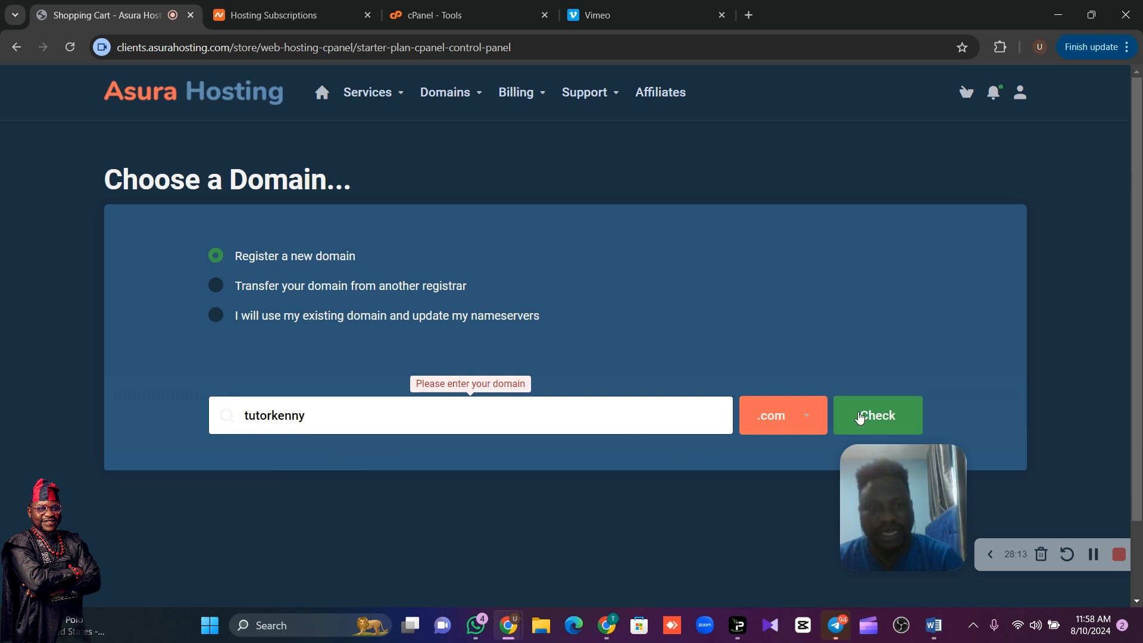
{"action": "left_click", "coordinate": [860, 416]}
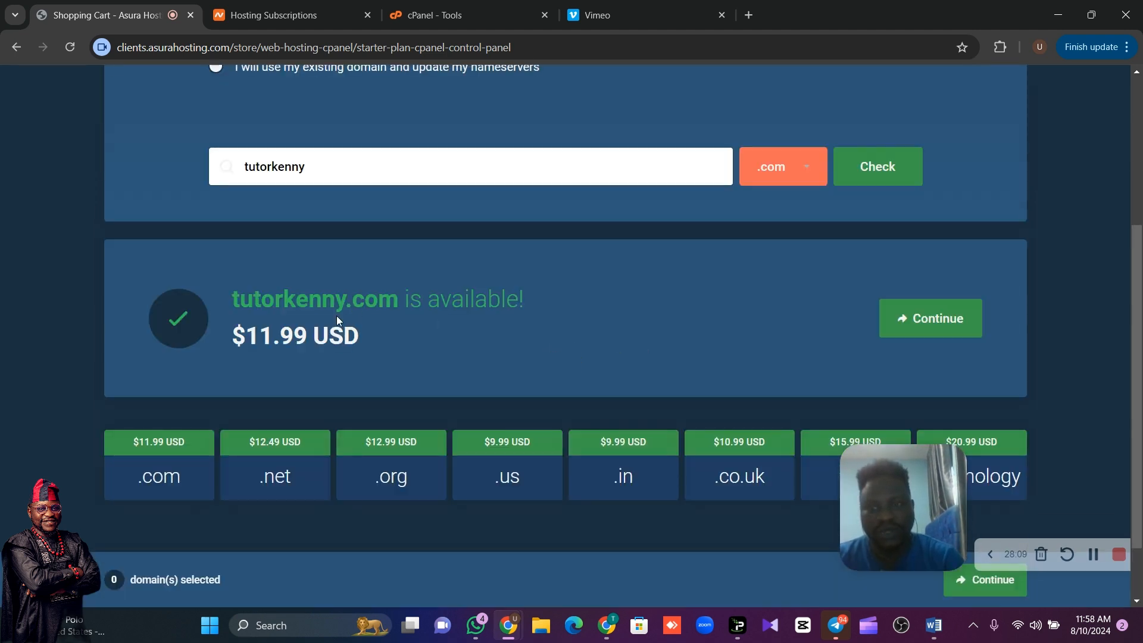
Continue with tutorkenny.com, keeping annual billing
{"action": "left_click", "coordinate": [906, 313]}
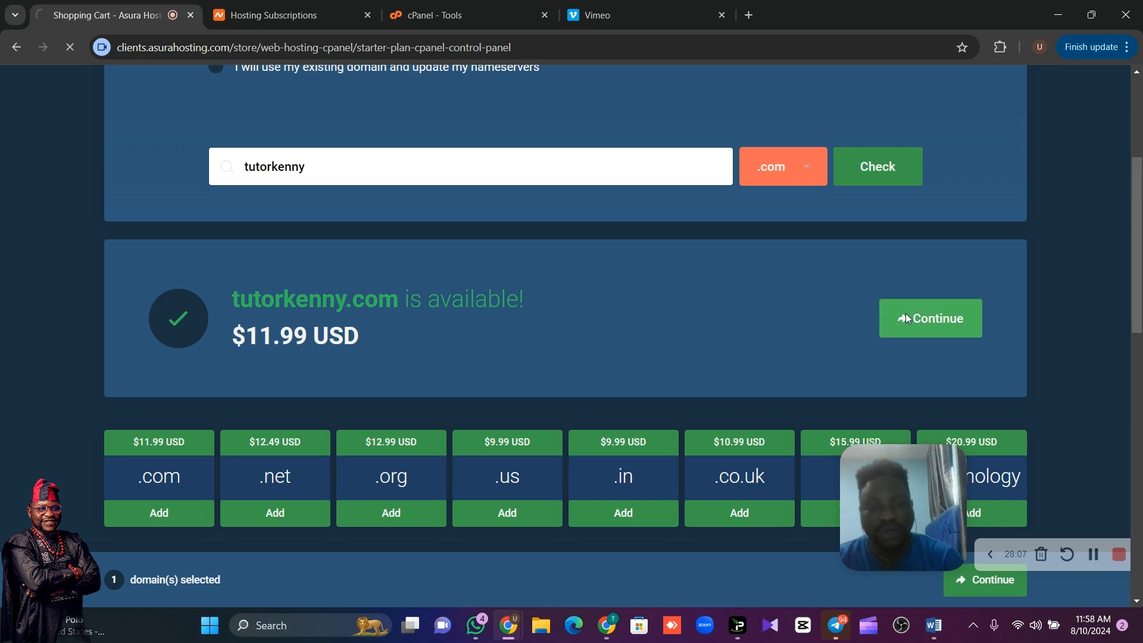
{"action": "scroll", "coordinate": [595, 317], "scroll_direction": "down", "scroll_amount": 8}
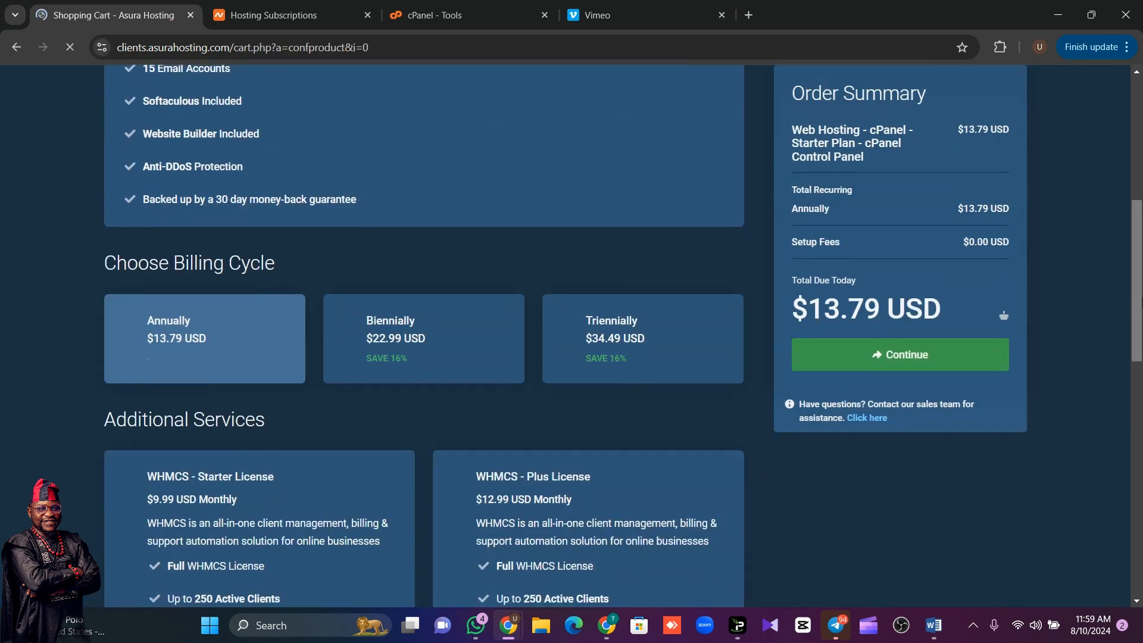
{"action": "mouse_move", "coordinate": [1142, 301]}
{"action": "left_mouse_down"}
{"action": "mouse_move", "coordinate": [1142, 337]}
{"action": "mouse_move", "coordinate": [1142, 285]}
{"action": "left_mouse_up"}
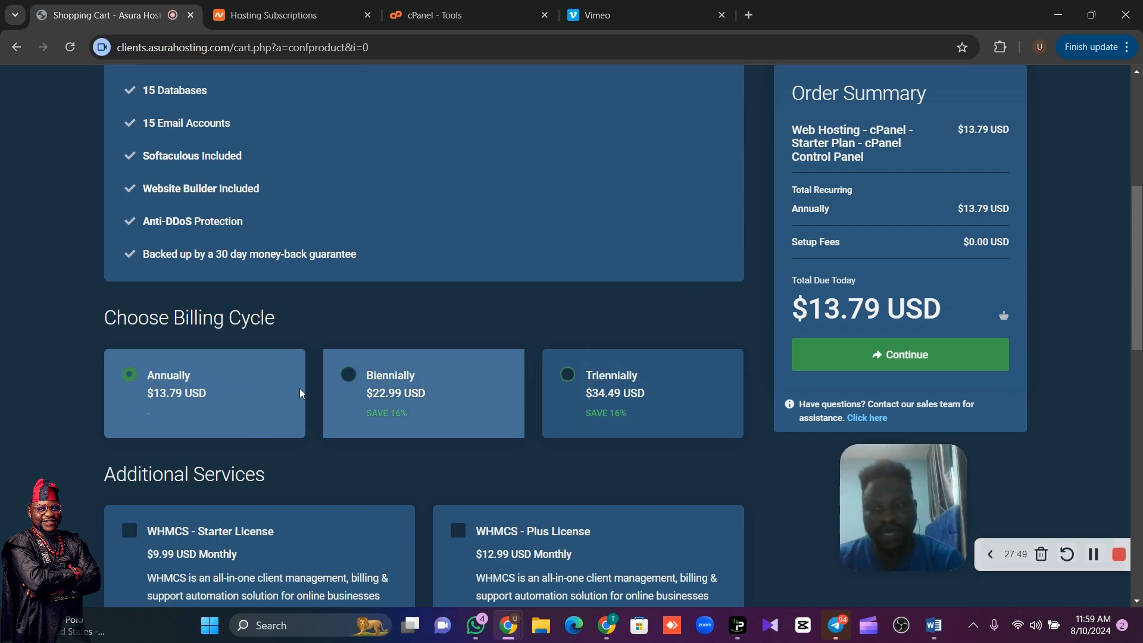
{"action": "left_click", "coordinate": [871, 356]}
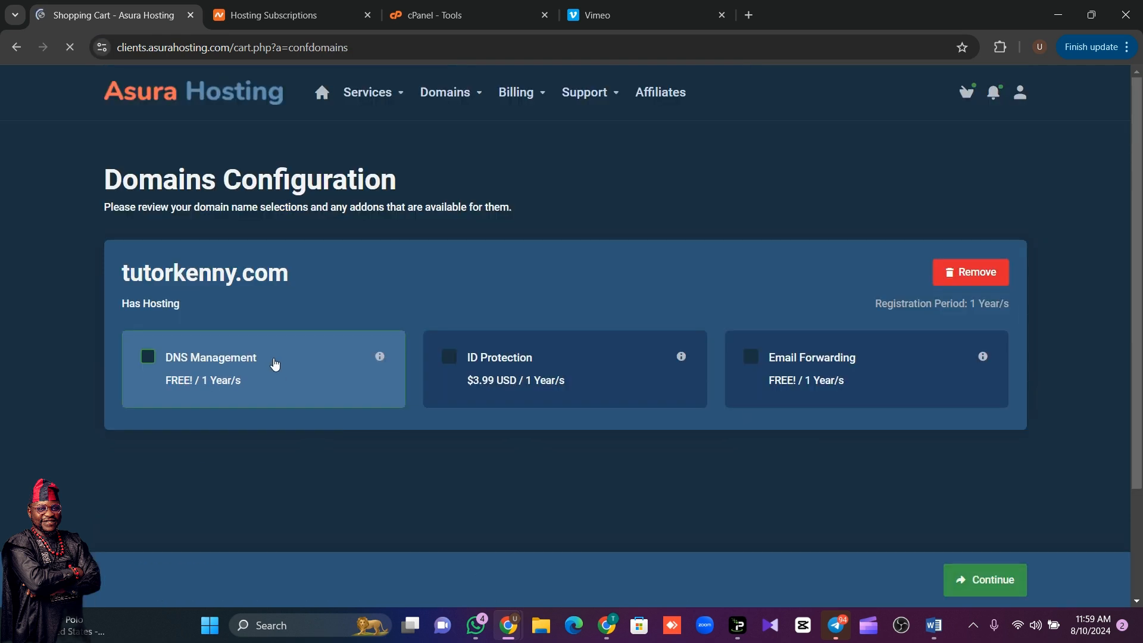
Tick DNS Management, ID Protection and Email Forwarding for tutorkenny.com
{"action": "left_click", "coordinate": [273, 365]}
{"action": "left_click", "coordinate": [539, 359]}
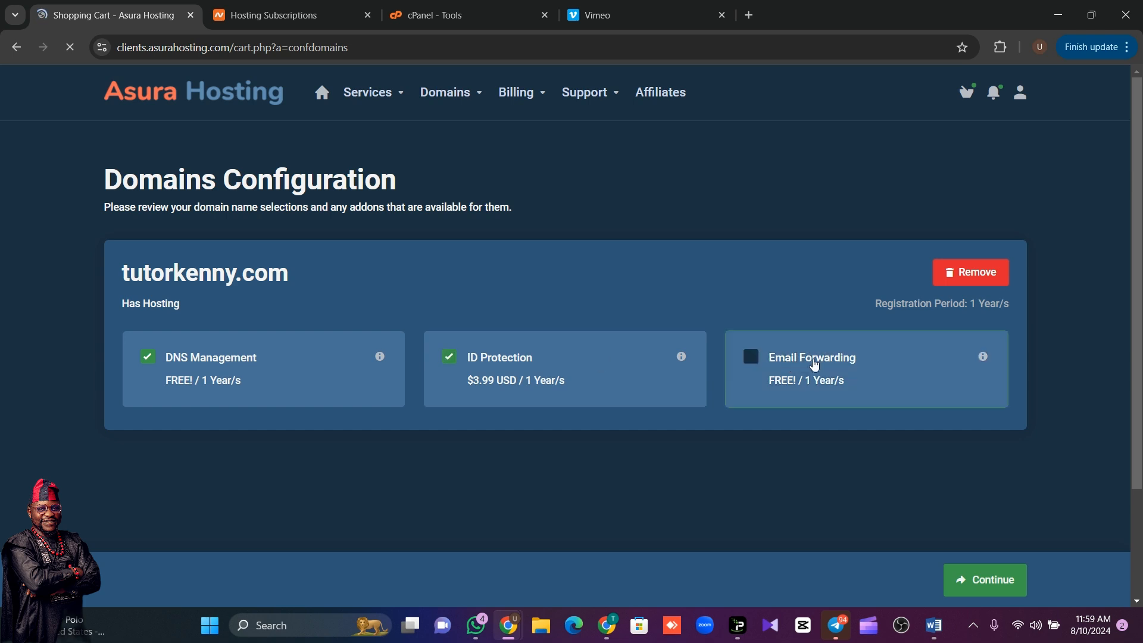
{"action": "left_click", "coordinate": [823, 364]}
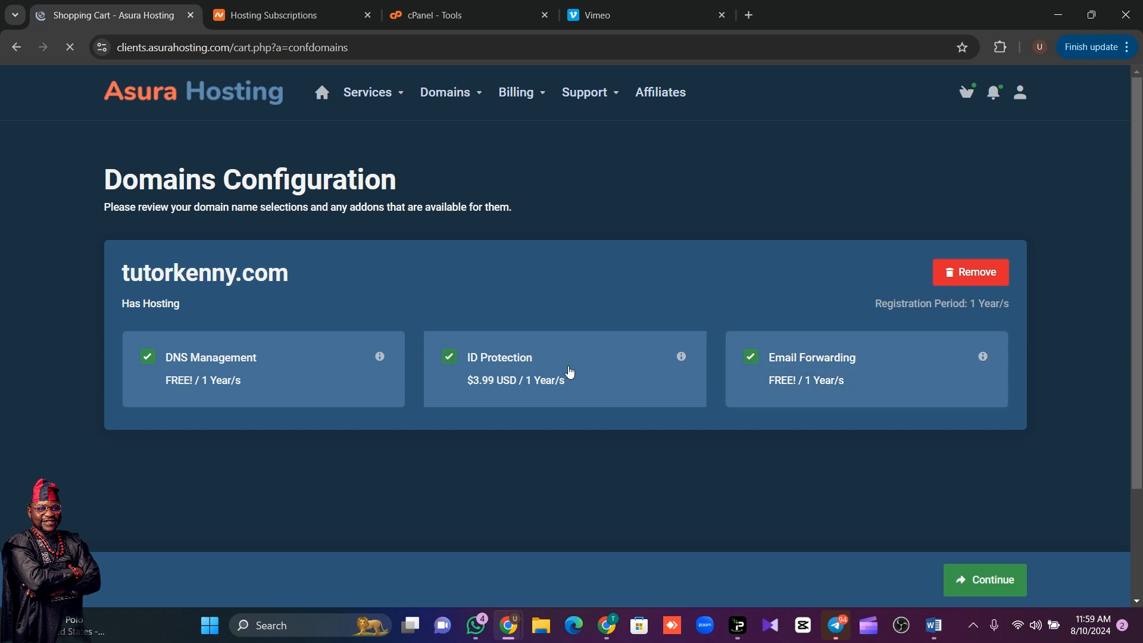
{"action": "scroll", "coordinate": [1142, 321], "scroll_direction": "down", "scroll_amount": 2}
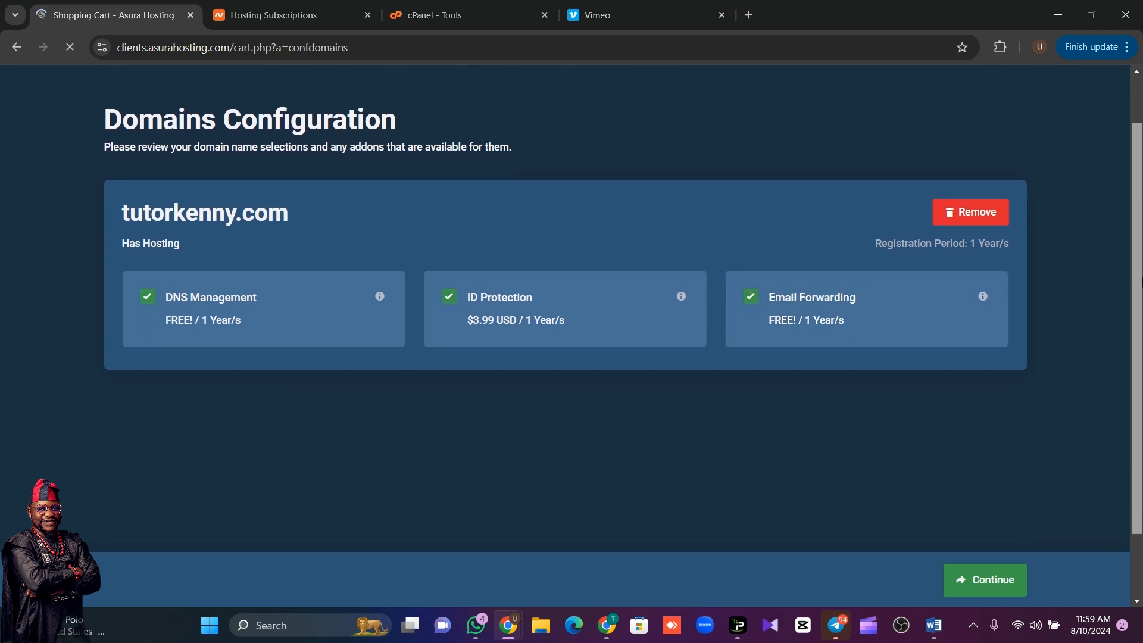
{"action": "scroll", "coordinate": [1142, 322], "scroll_direction": "up", "scroll_amount": 2}
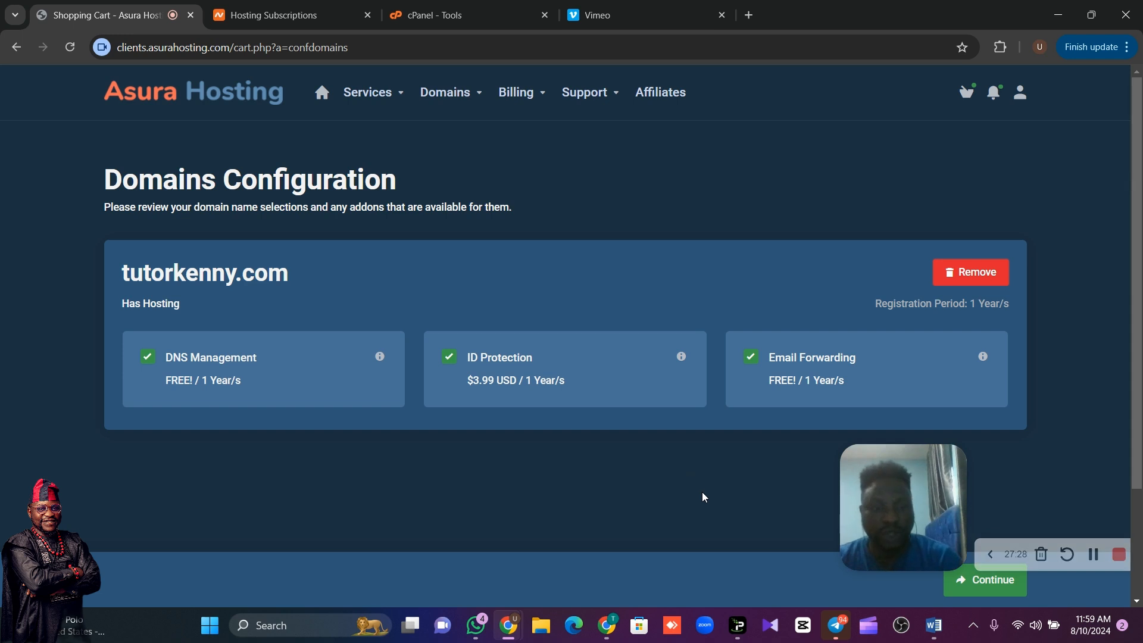
At checkout, choose Stripe credit/debit card payment with a new card for $29.77 USD
{"action": "left_click", "coordinate": [981, 586]}
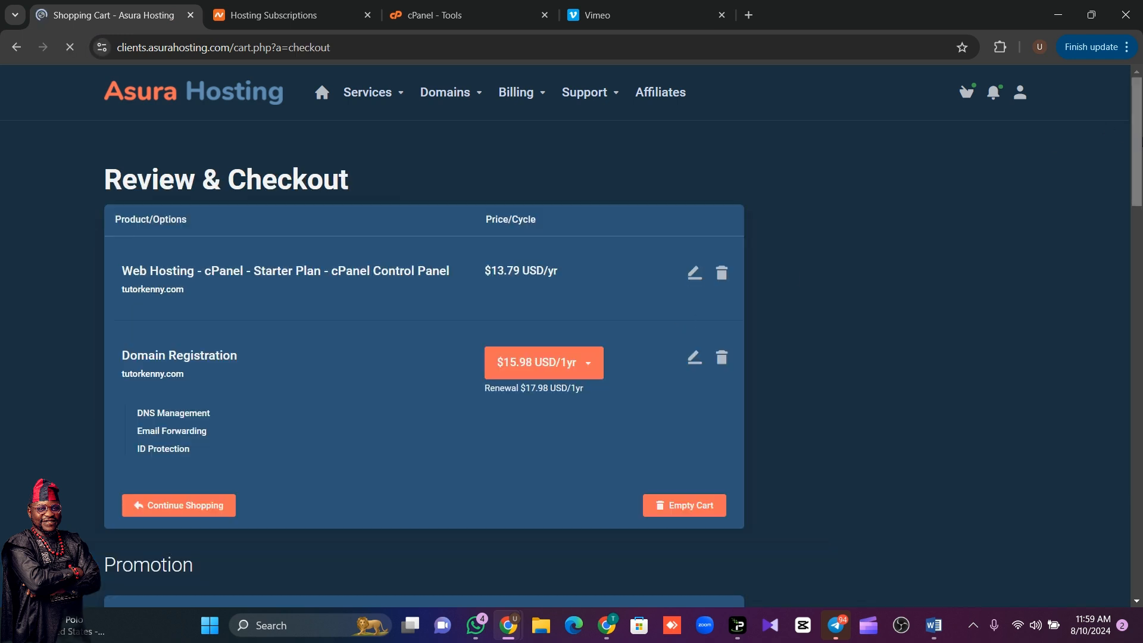
{"action": "left_click_drag", "start_coordinate": [1141, 136], "coordinate": [1142, 275]}
{"action": "scroll", "coordinate": [442, 407], "scroll_direction": "down", "scroll_amount": 5}
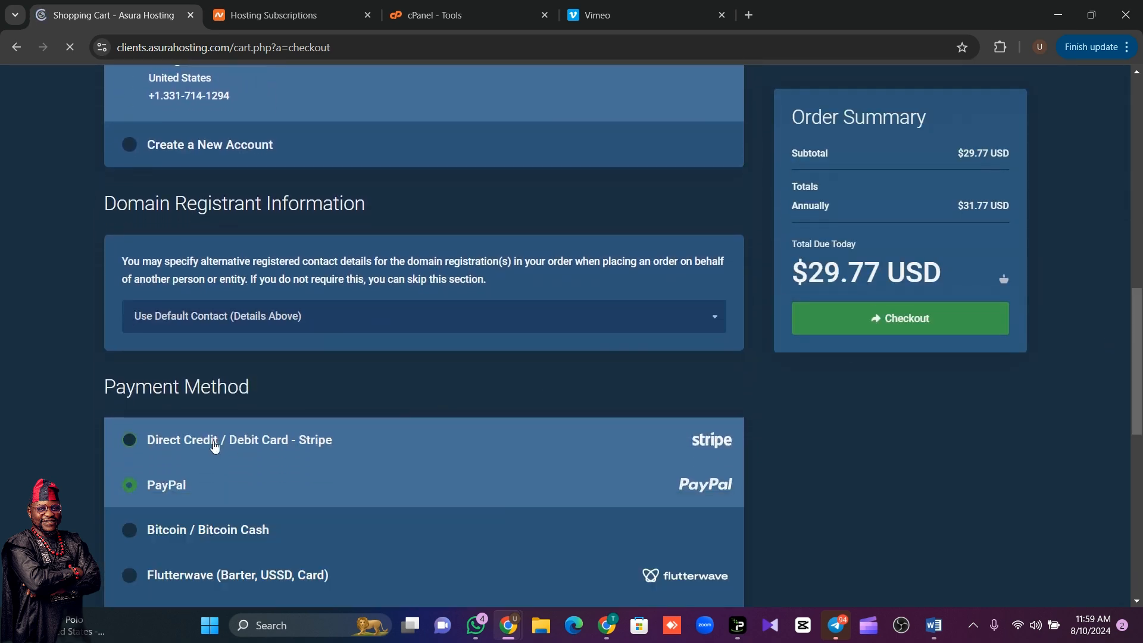
{"action": "left_click", "coordinate": [215, 446]}
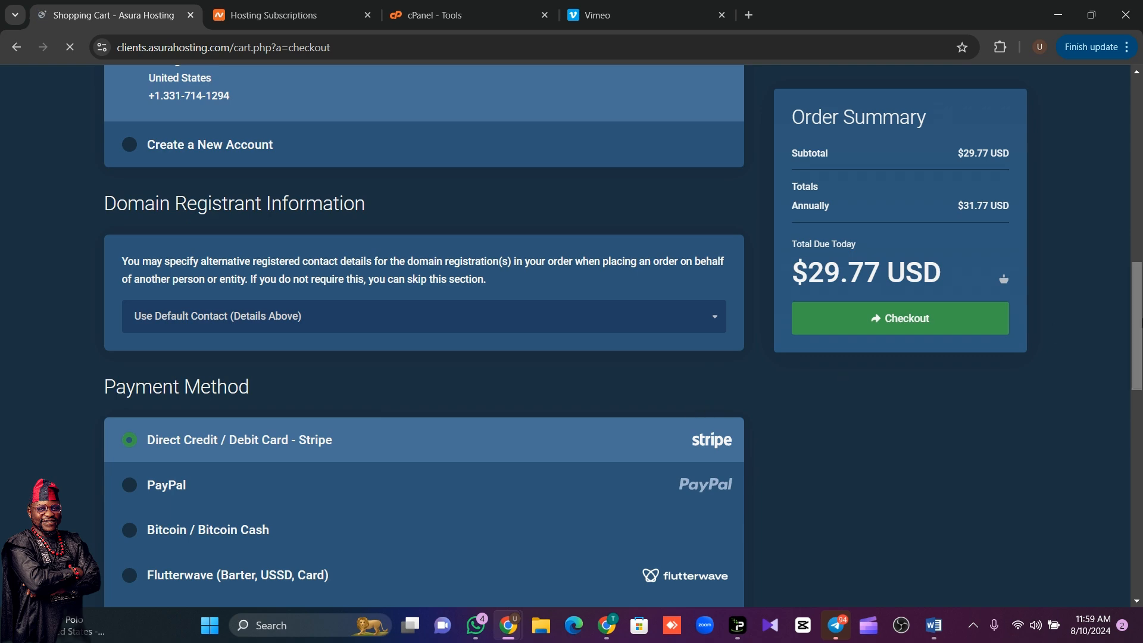
{"action": "scroll", "coordinate": [1025, 453], "scroll_direction": "down", "scroll_amount": 10}
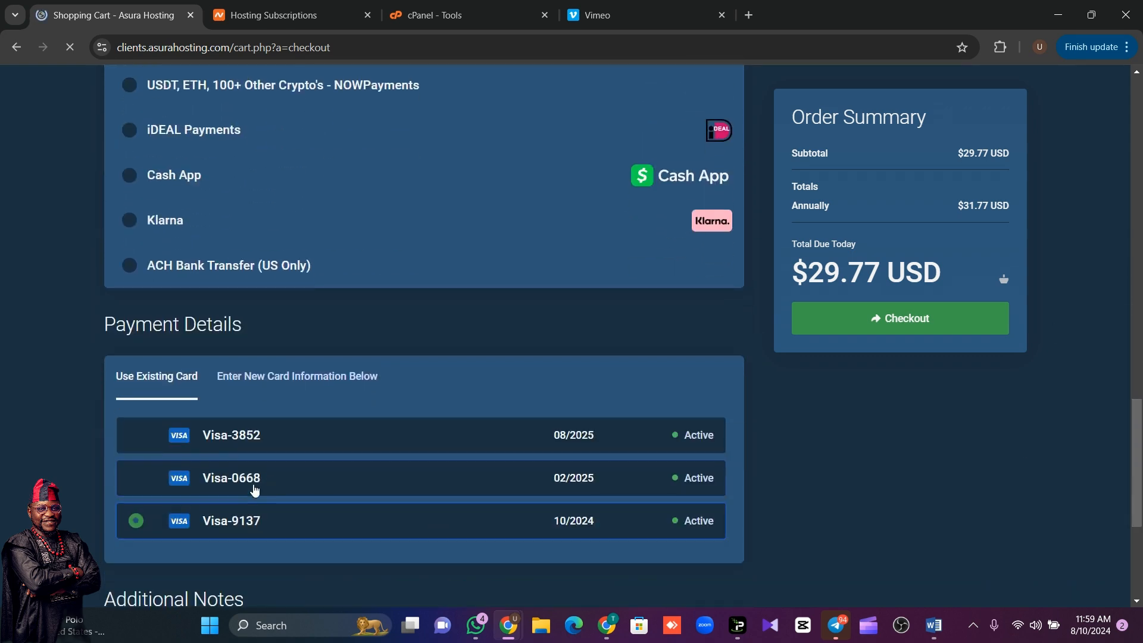
{"action": "left_click", "coordinate": [257, 381]}
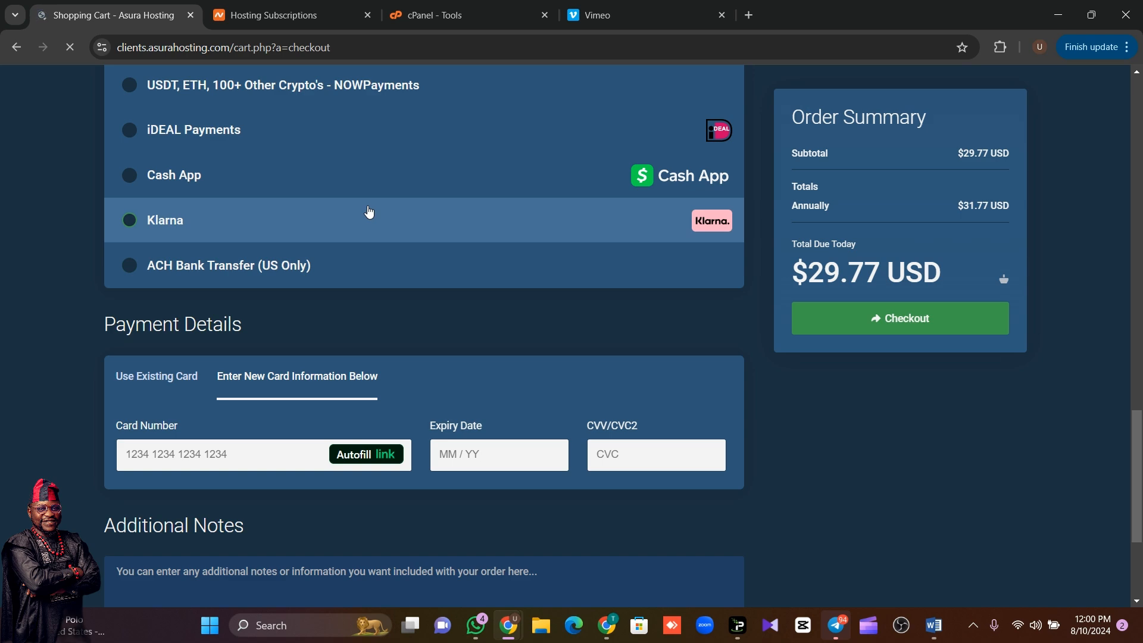
In cPanel, open Softaculous's WordPress page showing the learnwithomateq.com installation
{"action": "left_click", "coordinate": [433, 14]}
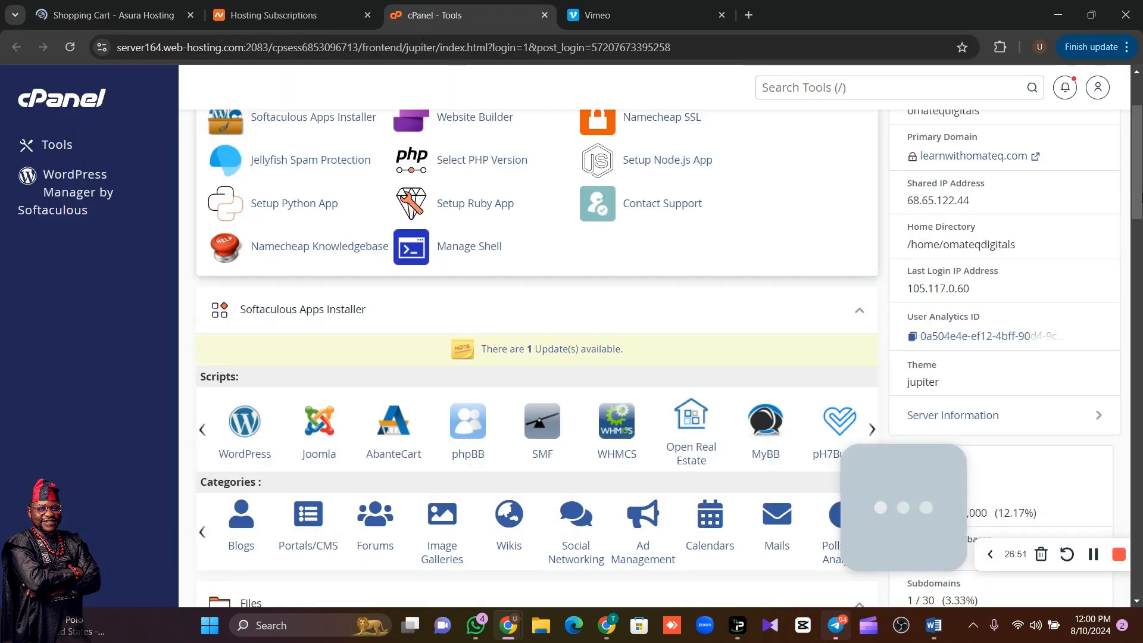
{"action": "mouse_move", "coordinate": [1142, 199]}
{"action": "left_mouse_down"}
{"action": "mouse_move", "coordinate": [1142, 216]}
{"action": "mouse_move", "coordinate": [1142, 118]}
{"action": "mouse_move", "coordinate": [1142, 185]}
{"action": "left_mouse_up"}
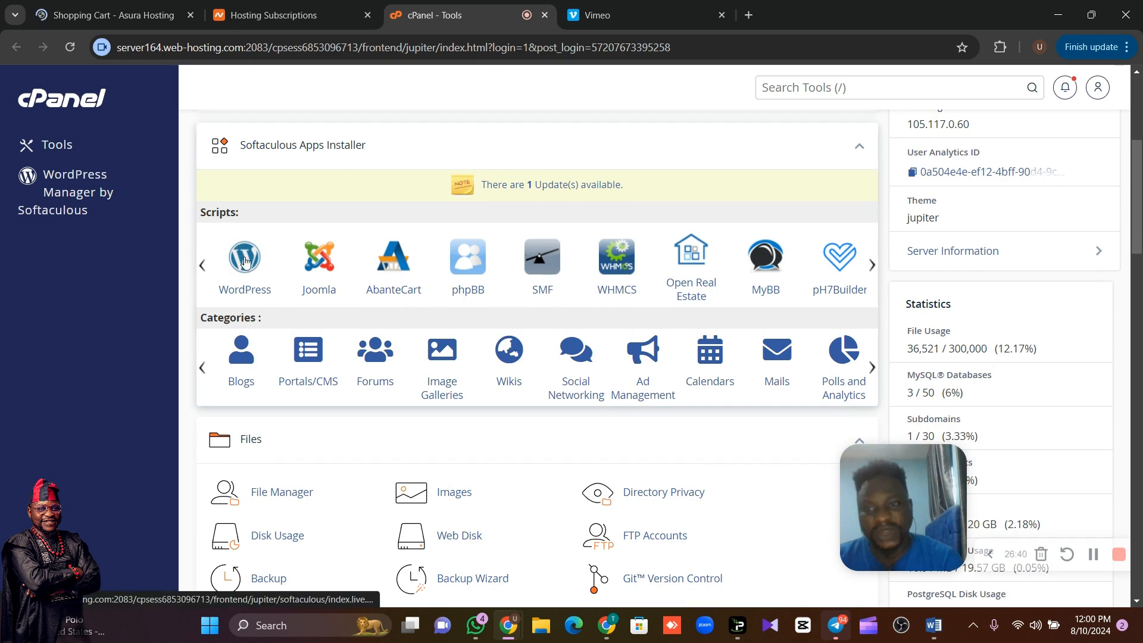
{"action": "left_click_drag", "start_coordinate": [1133, 301], "coordinate": [1133, 398]}
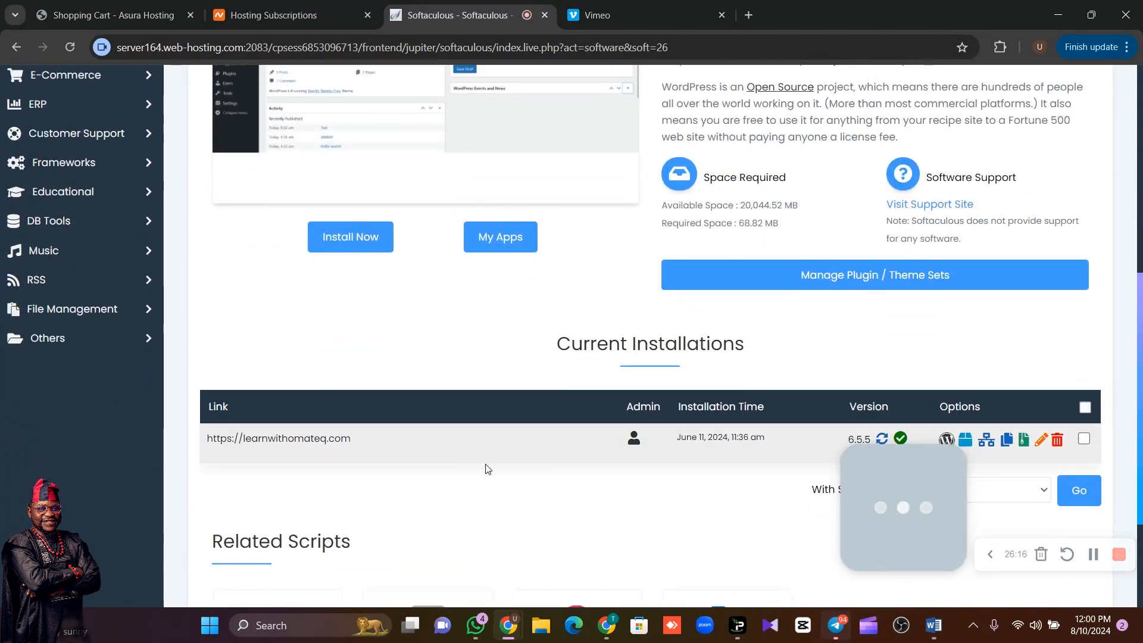
Start a new WordPress install on learnwithomateq.com in the 'landingpage' directory
{"action": "left_click", "coordinate": [370, 240]}
{"action": "scroll", "coordinate": [456, 240], "scroll_direction": "up", "scroll_amount": 3}
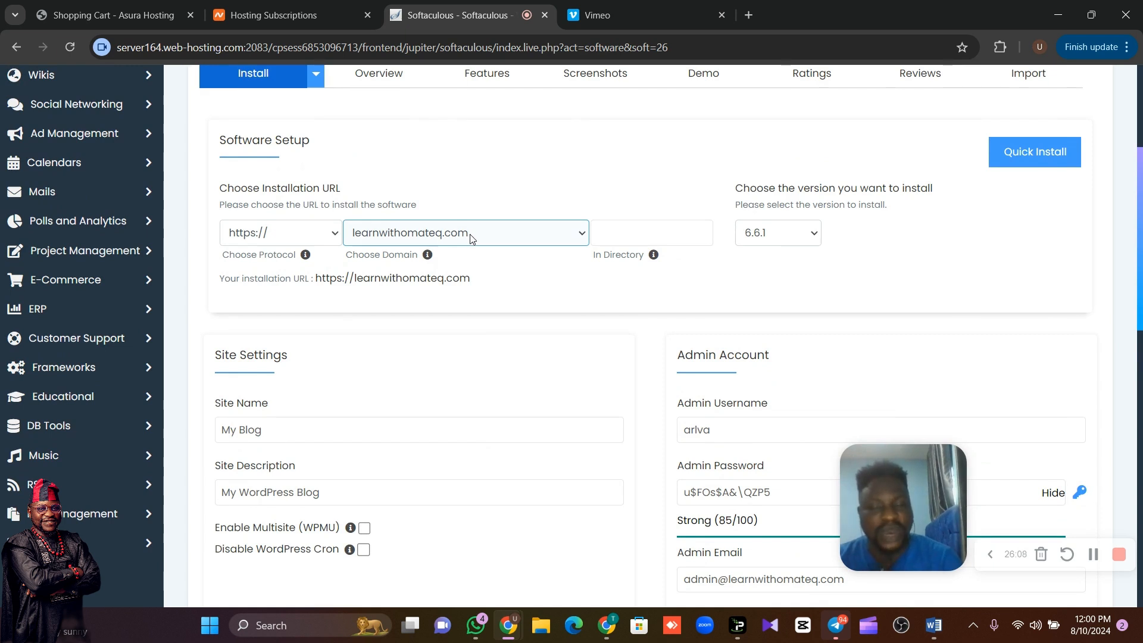
{"action": "left_click", "coordinate": [469, 235]}
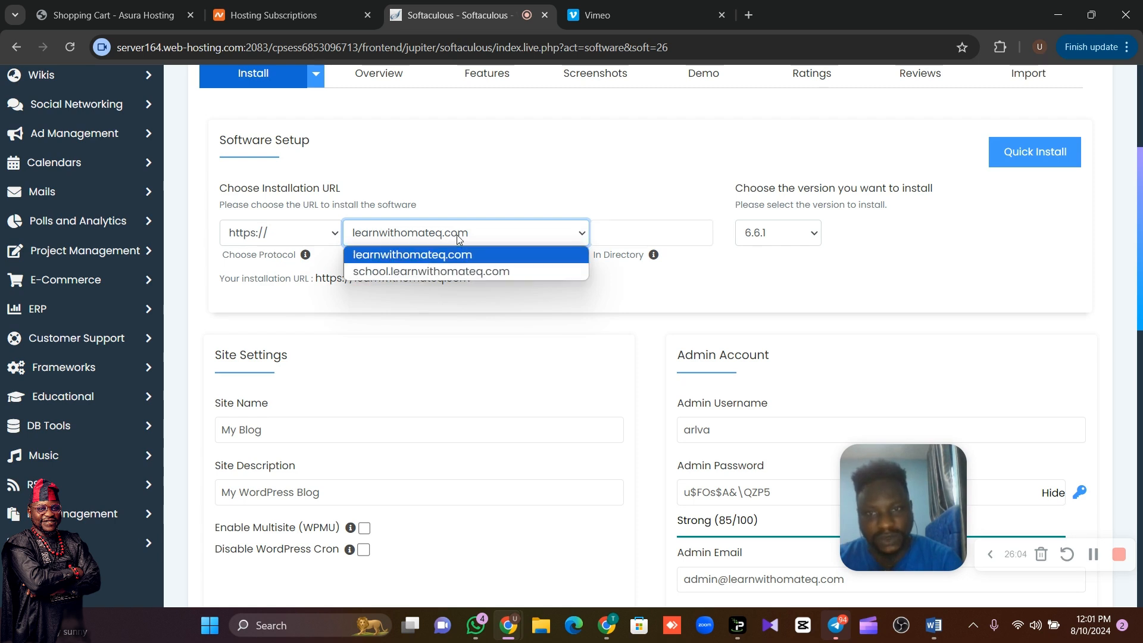
{"action": "left_click", "coordinate": [456, 235]}
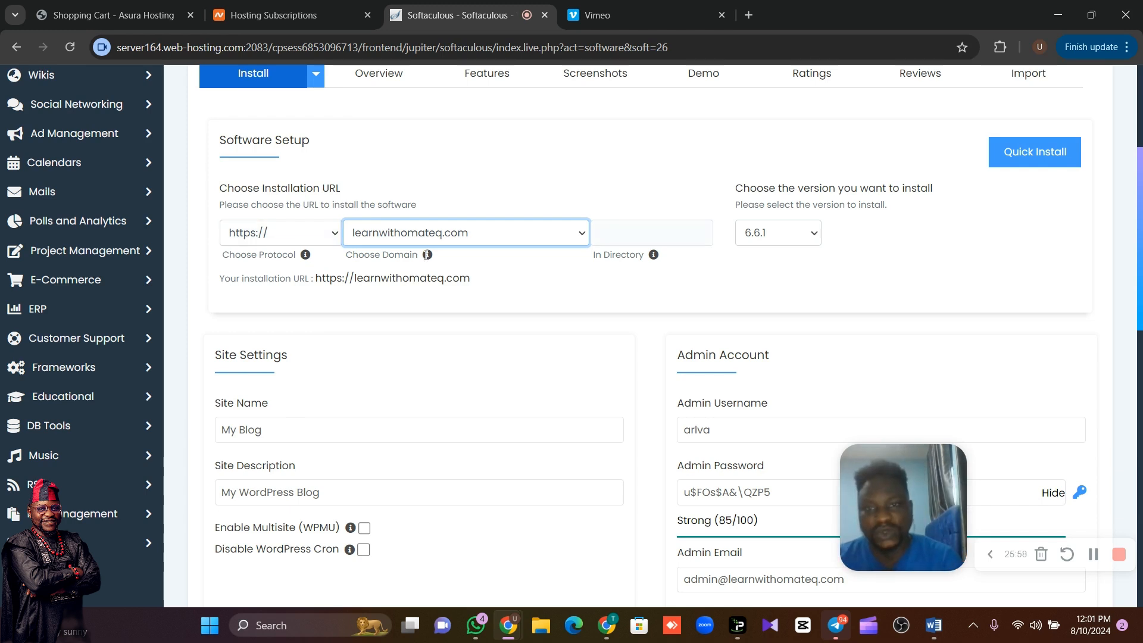
{"action": "left_click", "coordinate": [608, 232]}
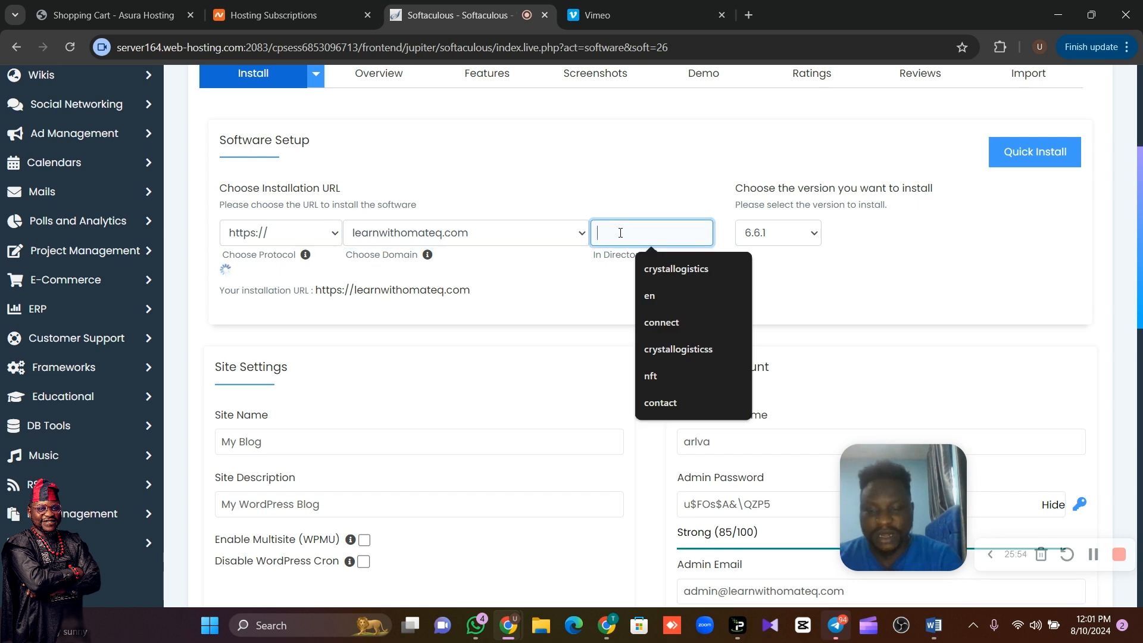
{"action": "type", "text": "landingpage"}
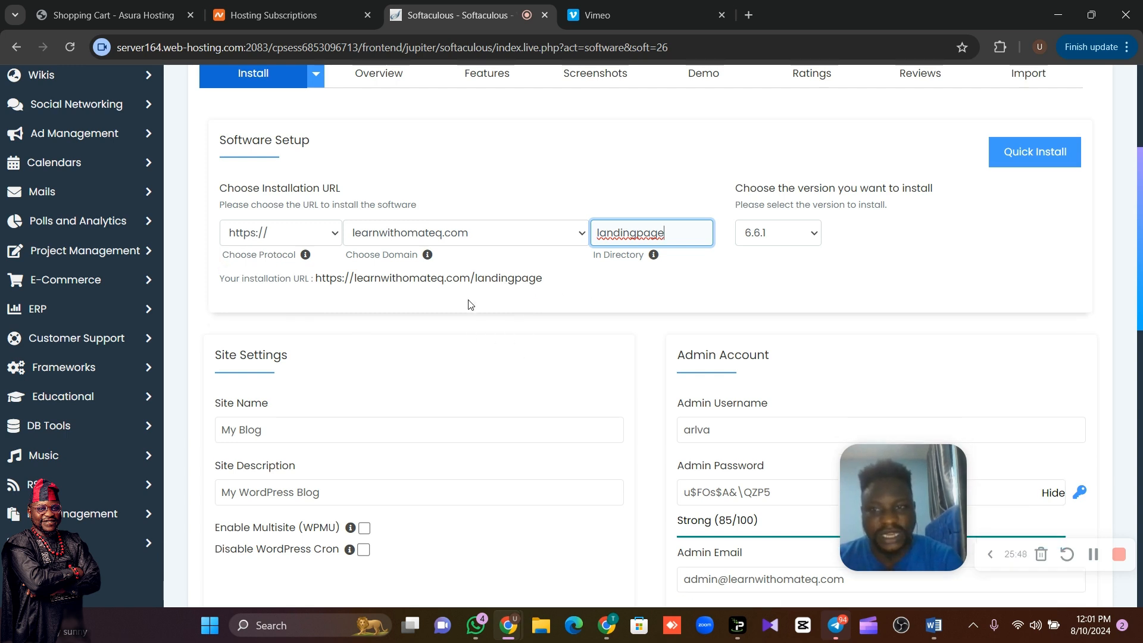
Replace the default site name with 'Landing Page Tutorial'
{"action": "left_click_drag", "start_coordinate": [278, 430], "coordinate": [160, 429]}
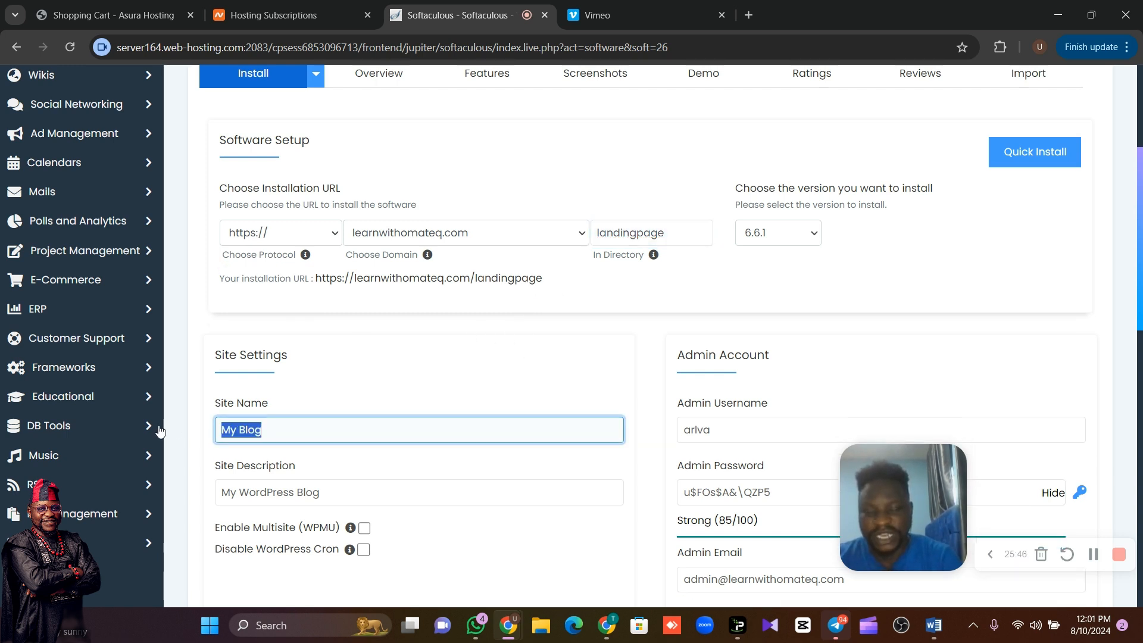
{"action": "type", "text": "Landing"}
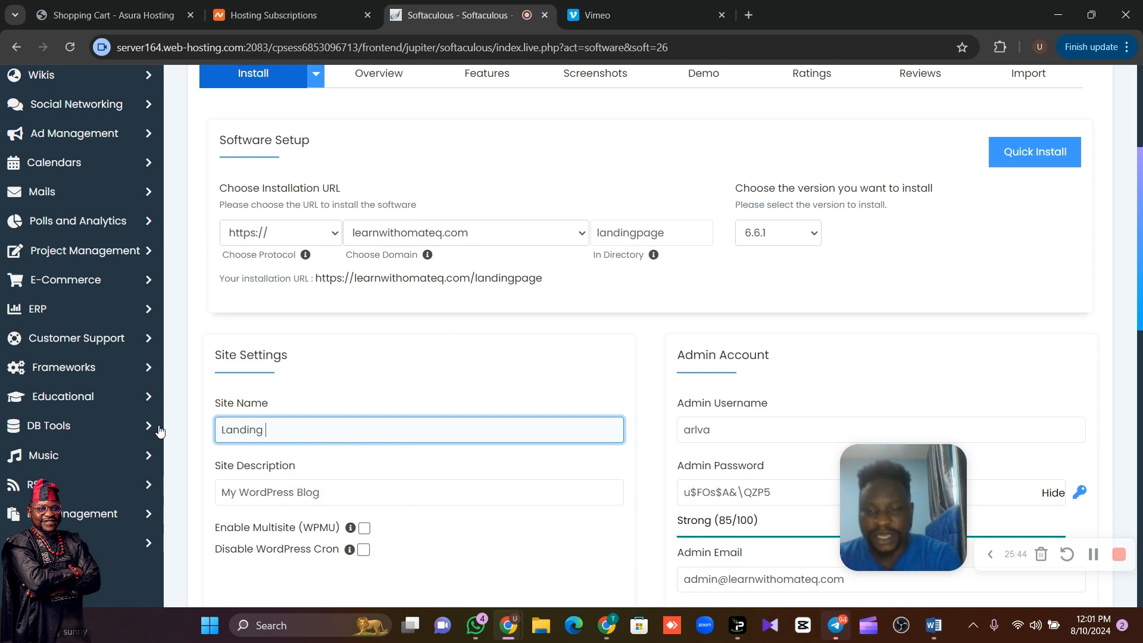
{"action": "type", "text": " Page Tutotirla"}
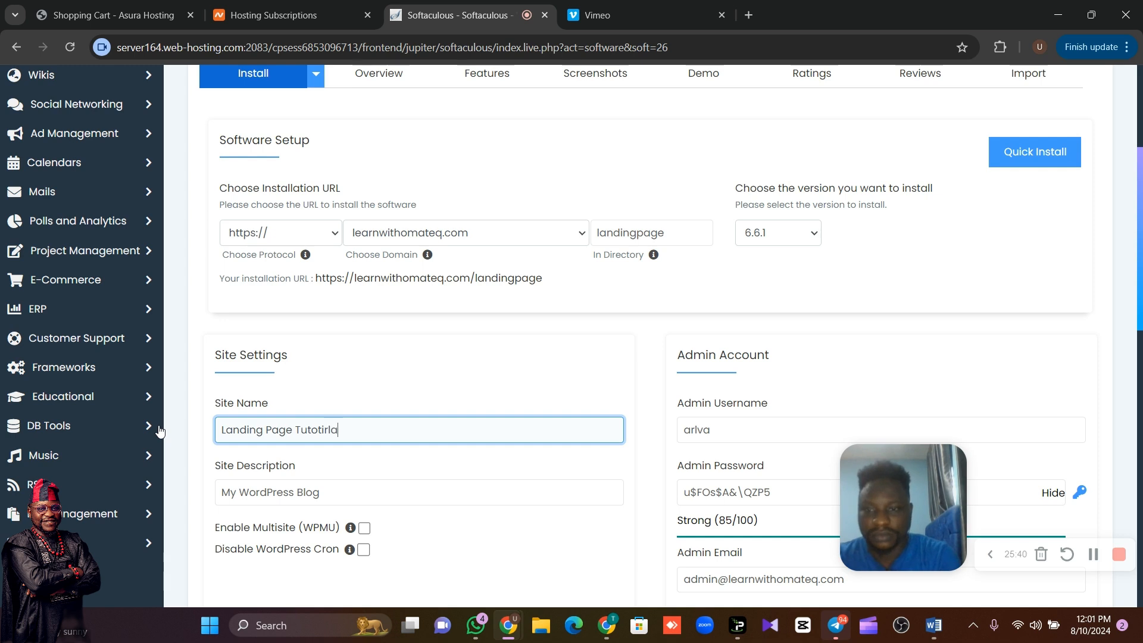
{"action": "key", "text": "BackSpace"}
{"action": "key", "text": "BackSpace"}
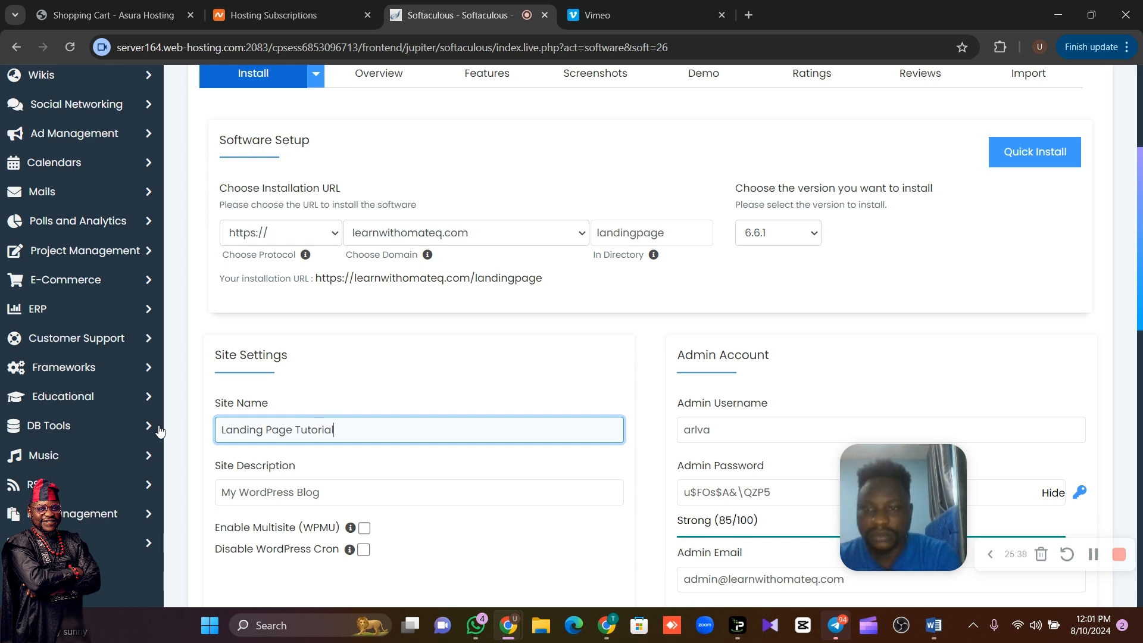
Copy the site name over the site description so it also reads 'Landing Page Tutorial'
{"action": "left_click_drag", "start_coordinate": [365, 498], "coordinate": [181, 501]}
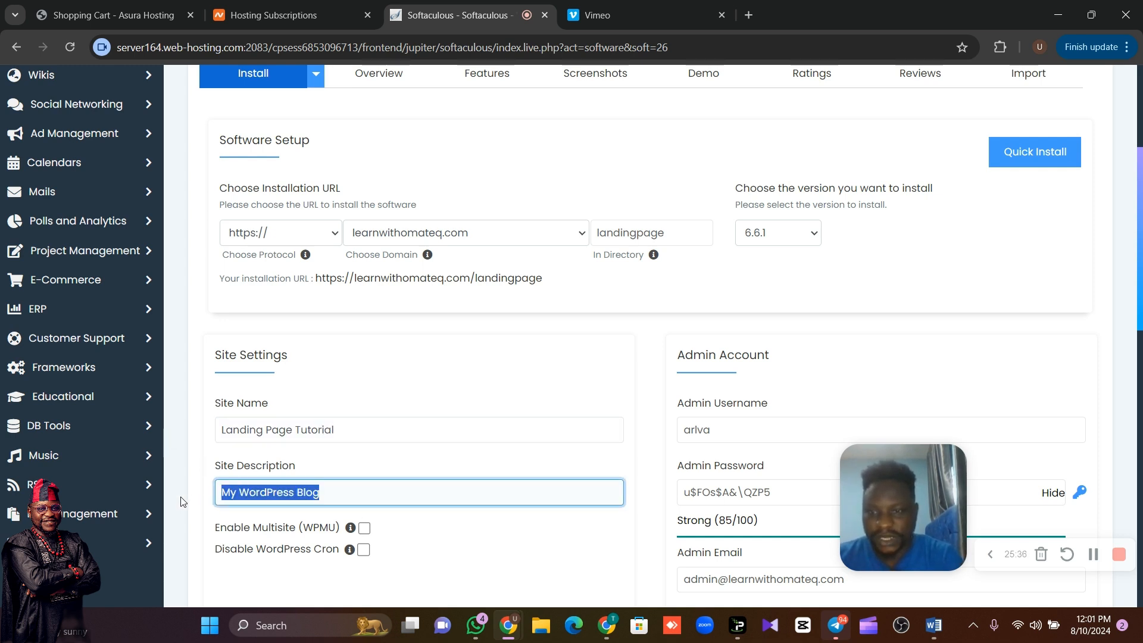
{"action": "type", "text": "Simple"}
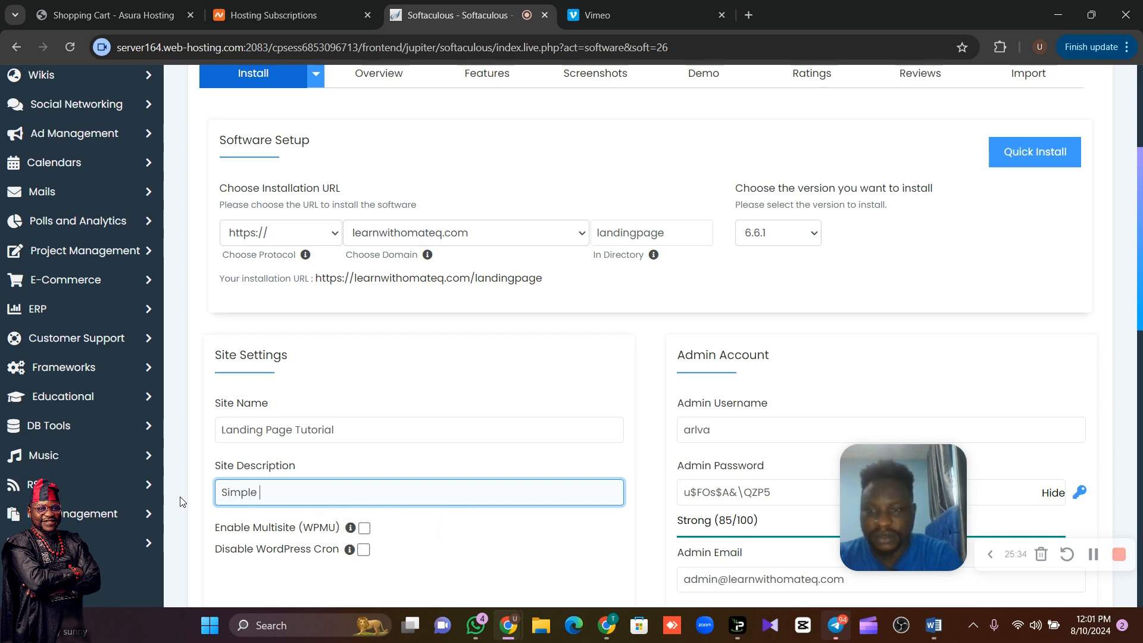
{"action": "left_click", "coordinate": [362, 434]}
{"action": "key", "text": "ctrl+a"}
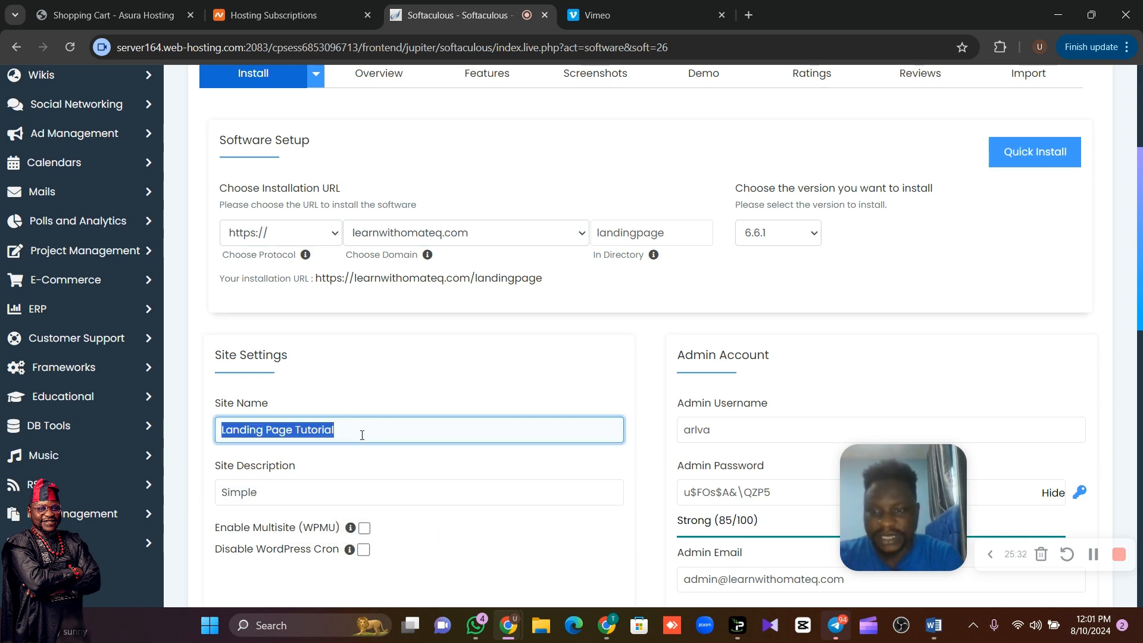
{"action": "key", "text": "ctrl+c"}
{"action": "triple_click", "coordinate": [322, 485]}
{"action": "key", "text": "ctrl+v"}
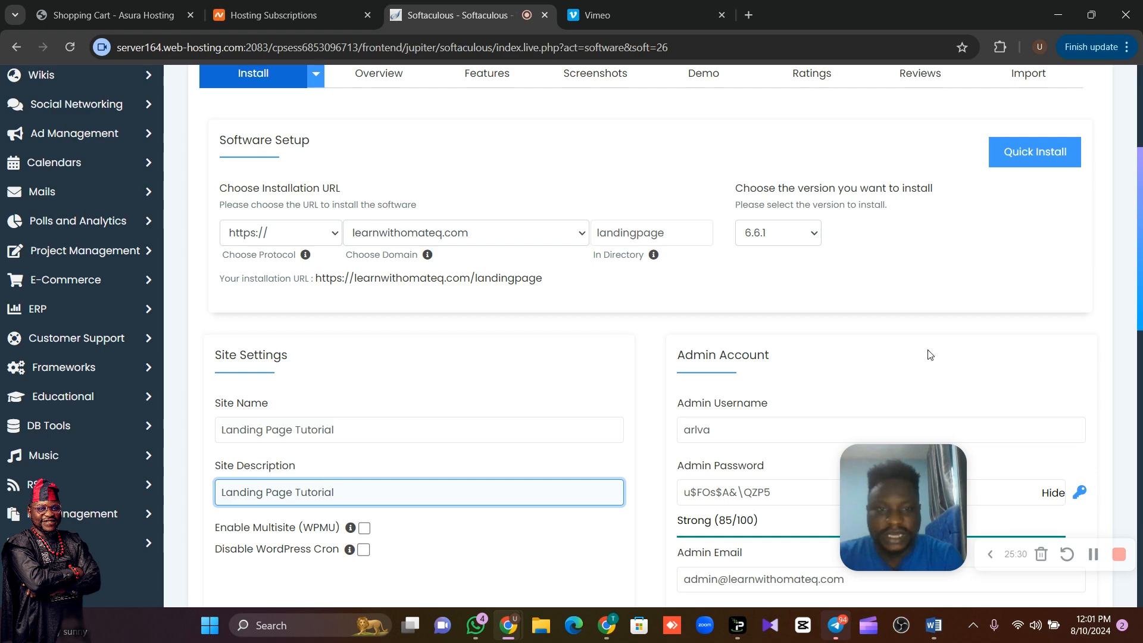
Set the admin username to 'admin' and enter a new admin password
{"action": "scroll", "coordinate": [723, 358], "scroll_direction": "down", "scroll_amount": 3}
{"action": "double_click", "coordinate": [735, 270]}
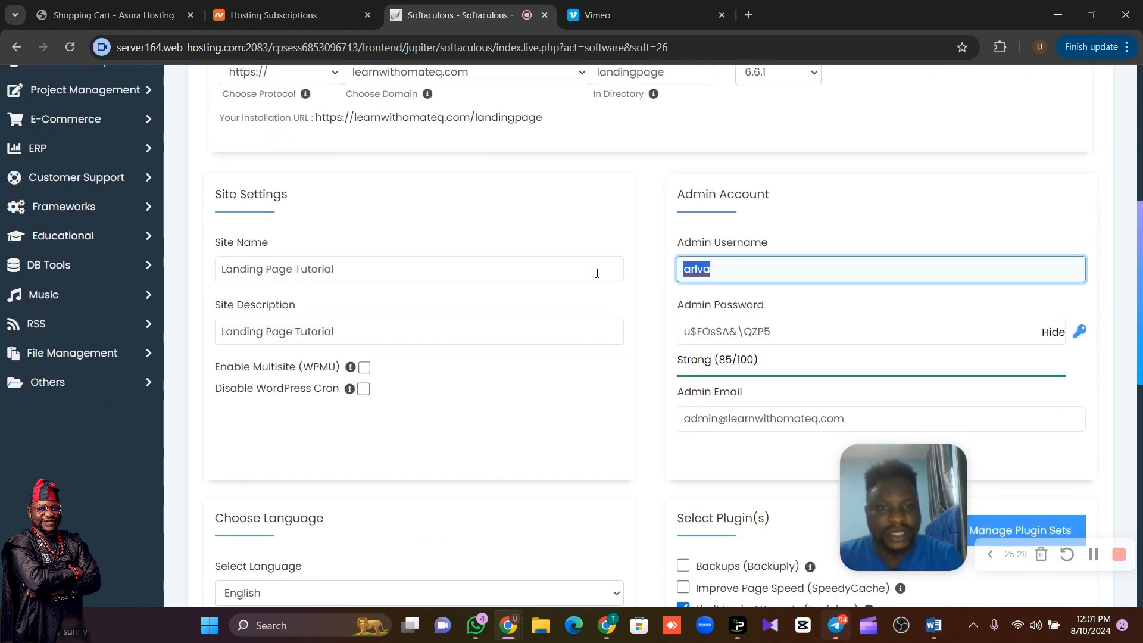
{"action": "key", "text": "Tab"}
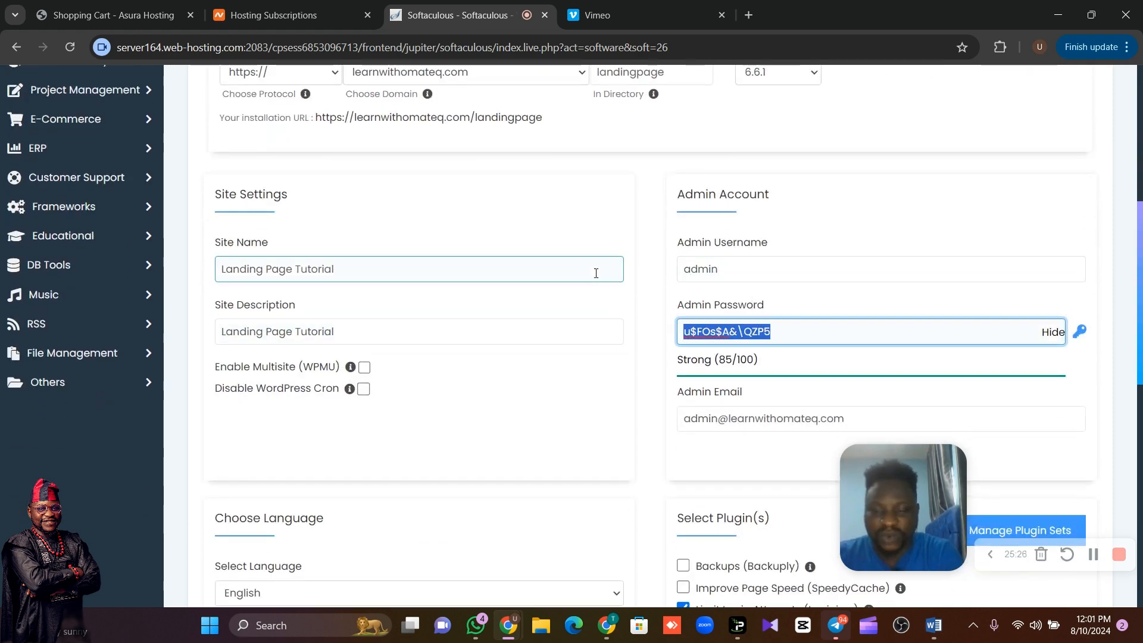
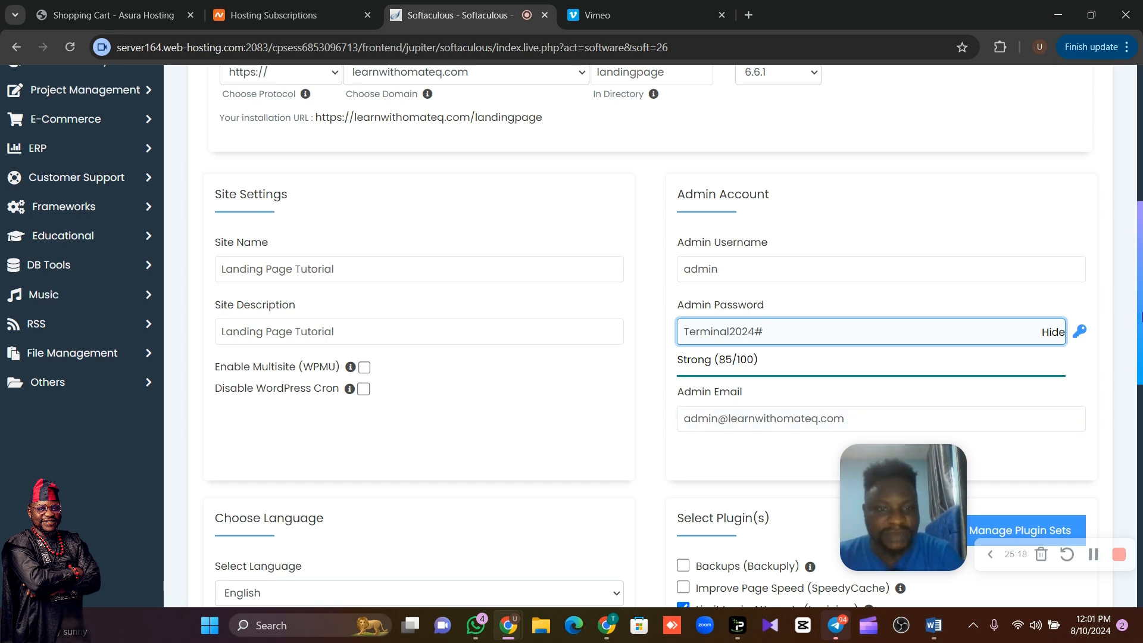
Go down to Select Plugin(s) and untick Extendify, keeping Classic Editor and Limit Login Attempts
{"action": "scroll", "coordinate": [1141, 375], "scroll_direction": "down", "scroll_amount": 3}
{"action": "left_click_drag", "start_coordinate": [1140, 375], "coordinate": [1140, 411]}
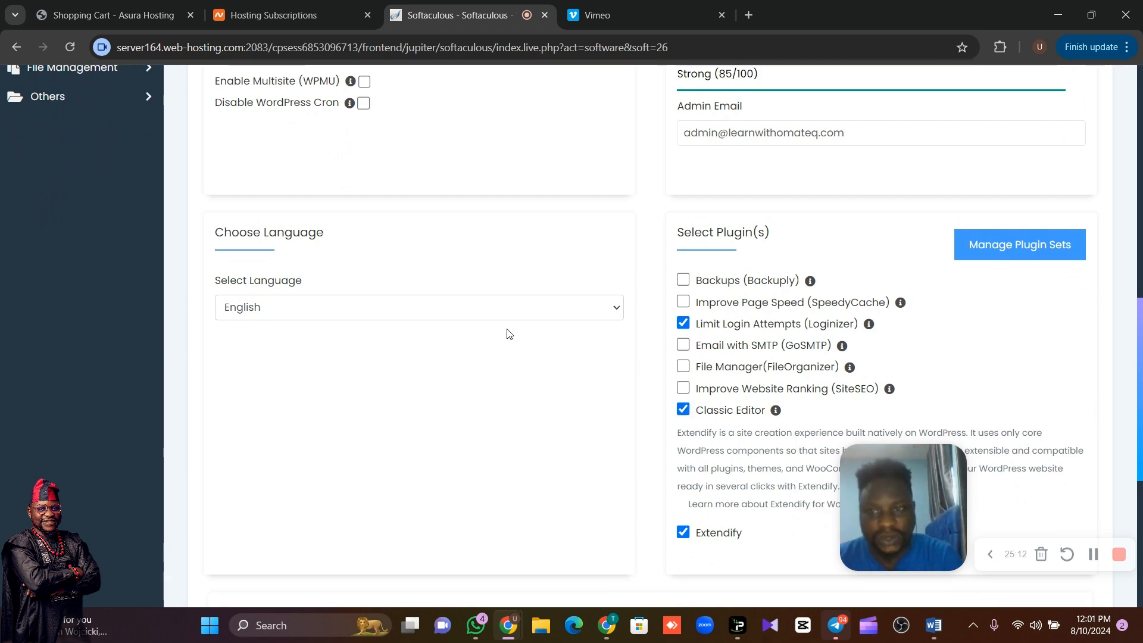
{"action": "scroll", "coordinate": [1140, 348], "scroll_direction": "down", "scroll_amount": 5}
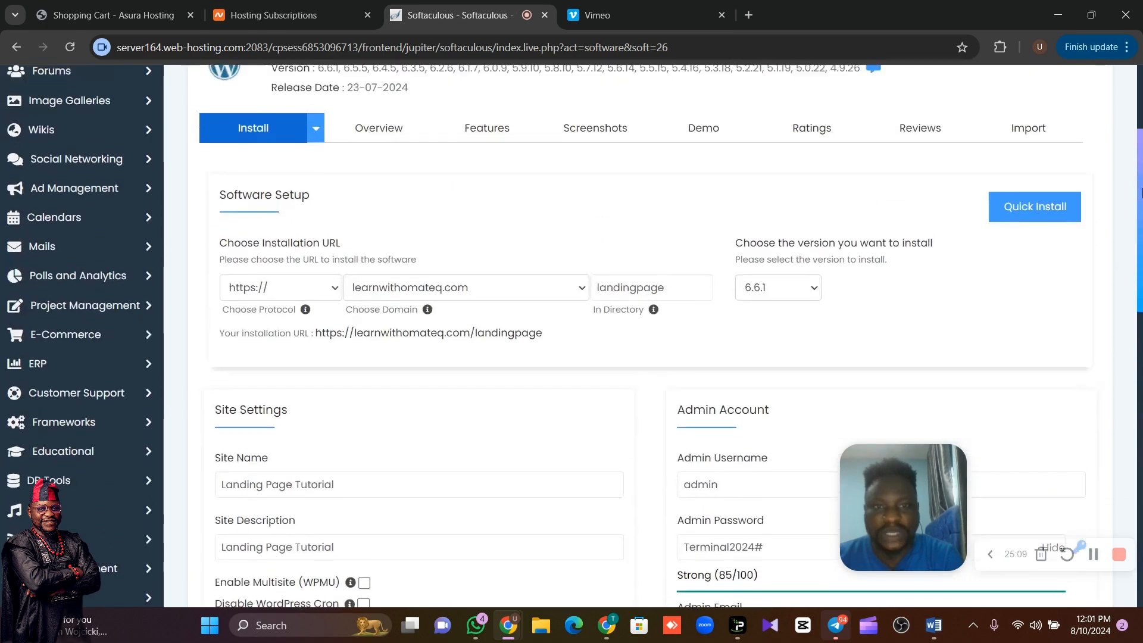
{"action": "left_click_drag", "start_coordinate": [1140, 194], "coordinate": [1140, 384]}
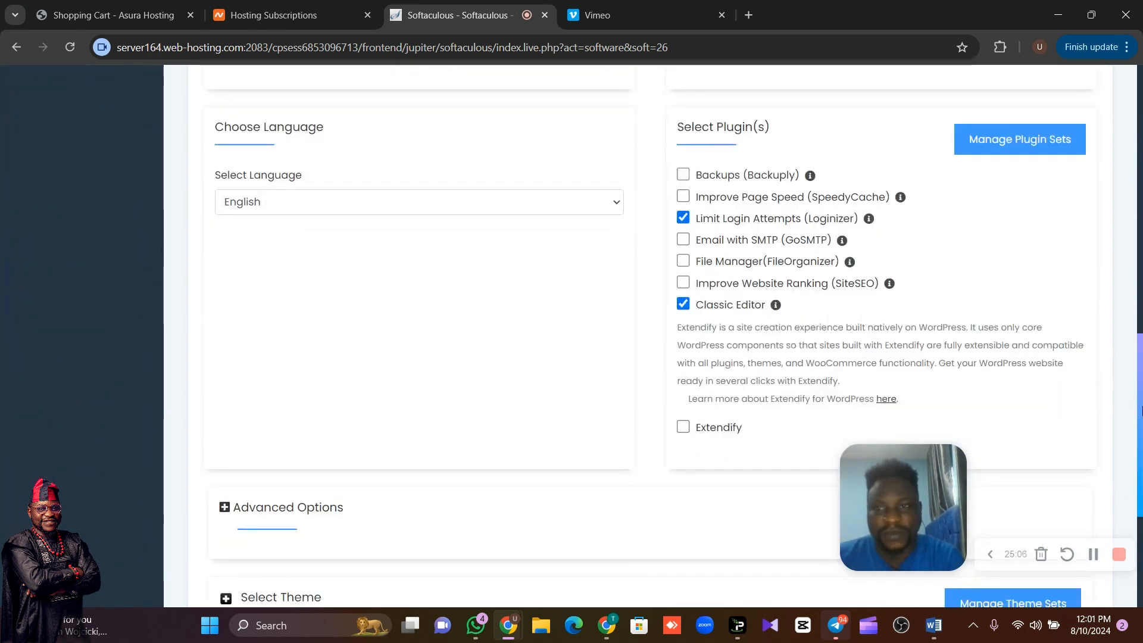
{"action": "left_click_drag", "start_coordinate": [1141, 410], "coordinate": [1142, 492]}
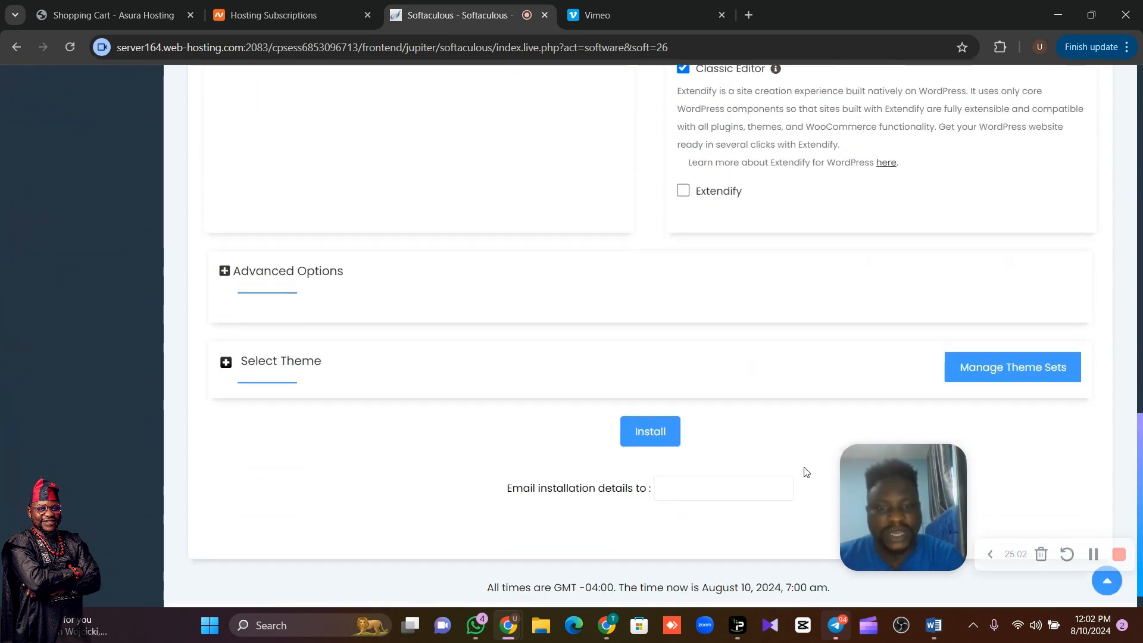
Run the WordPress install and wait for the success page with the /wp-admin/ URL
{"action": "left_click", "coordinate": [652, 432]}
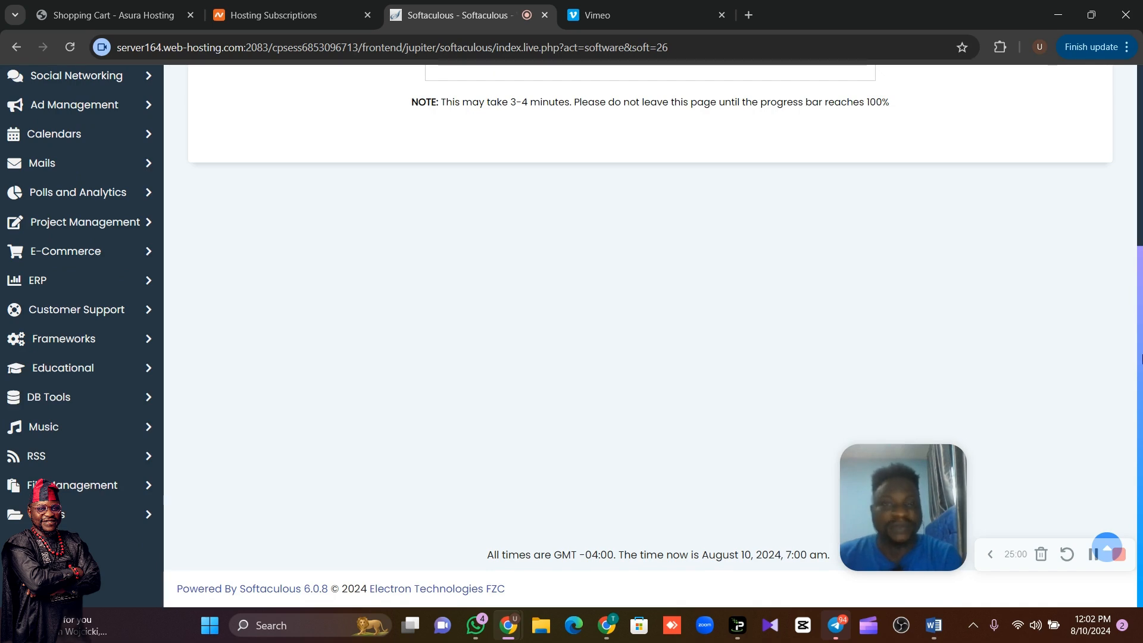
{"action": "left_click_drag", "start_coordinate": [1141, 359], "coordinate": [1141, 195]}
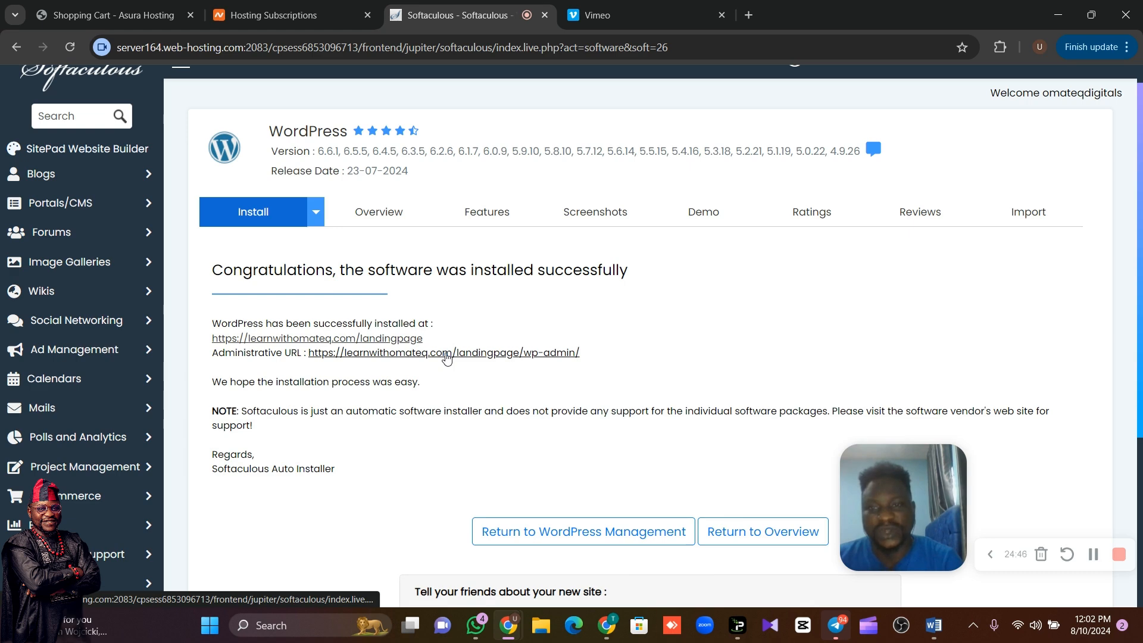
Open the landingpage site and its WordPress admin URL in two new tabs
{"action": "left_click", "coordinate": [417, 341]}
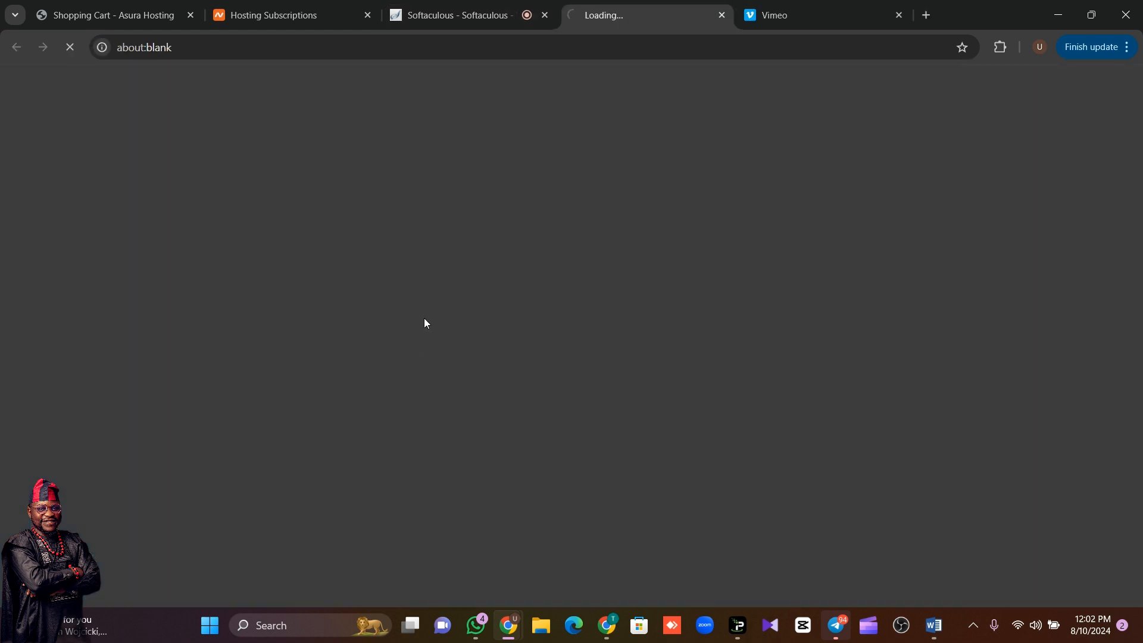
{"action": "left_click", "coordinate": [489, 5]}
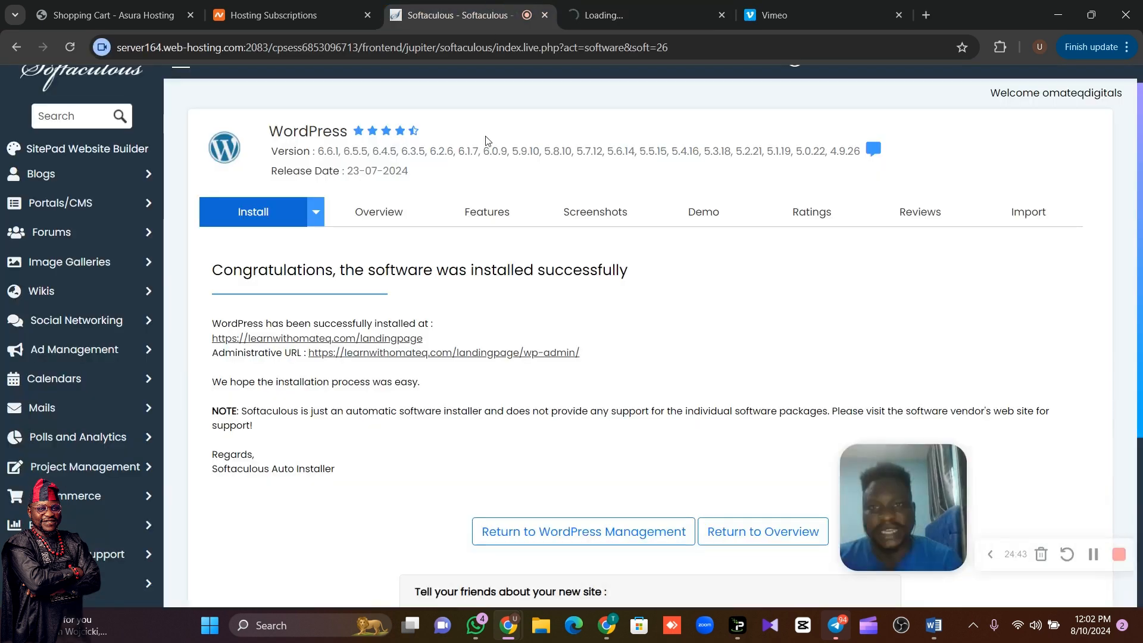
{"action": "left_click", "coordinate": [516, 360]}
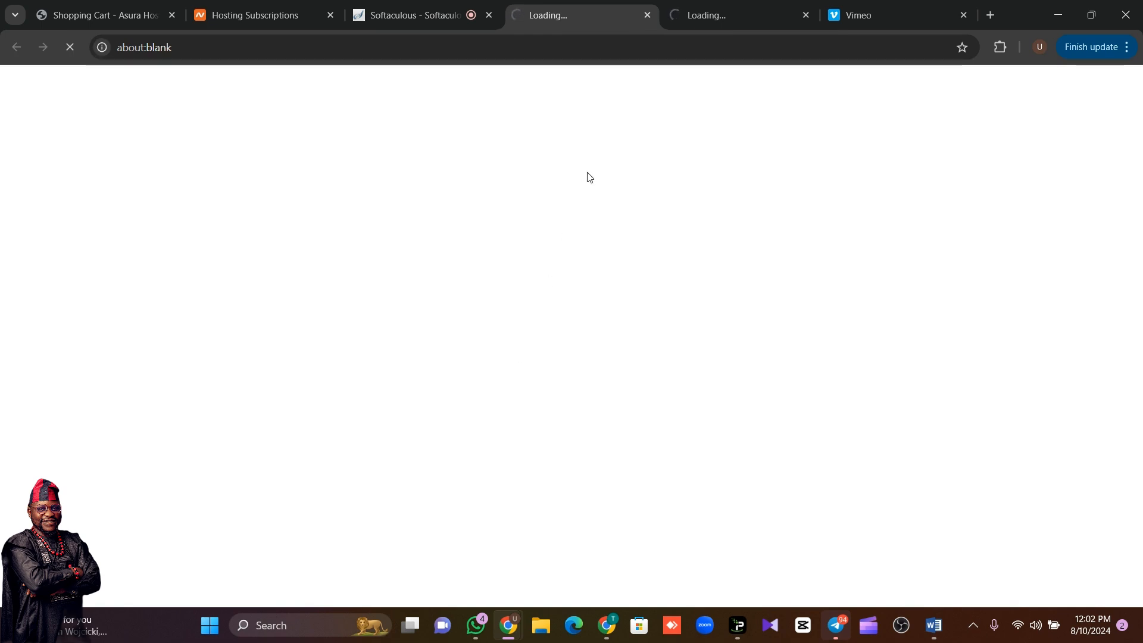
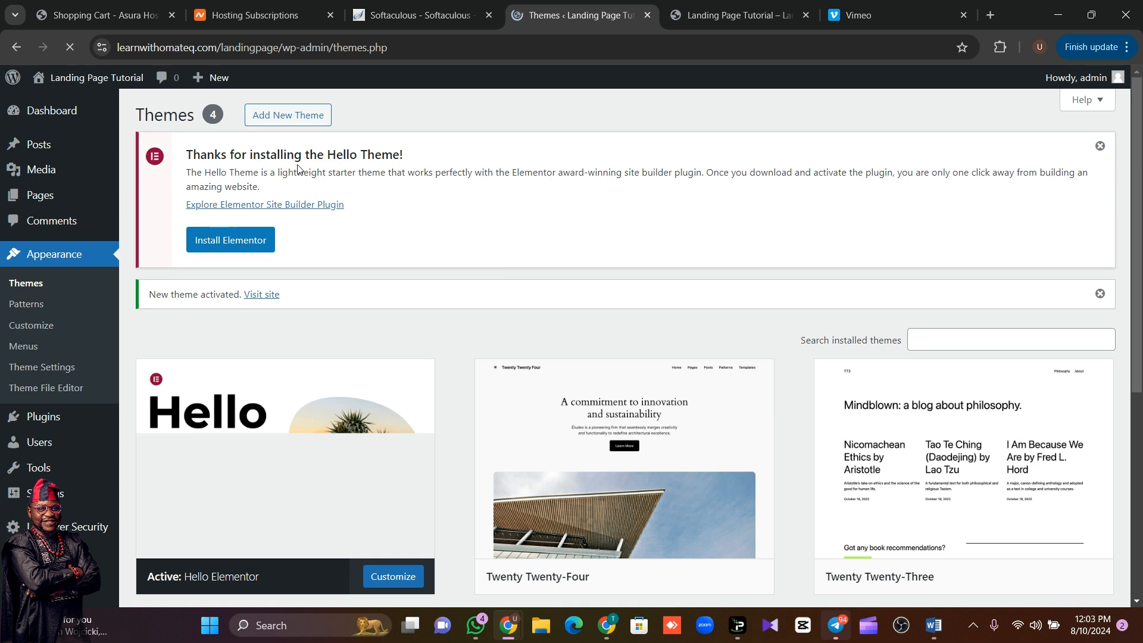
Install and activate the Elementor Website Builder plugin, then go to Add New Plugin
{"action": "left_click", "coordinate": [241, 241]}
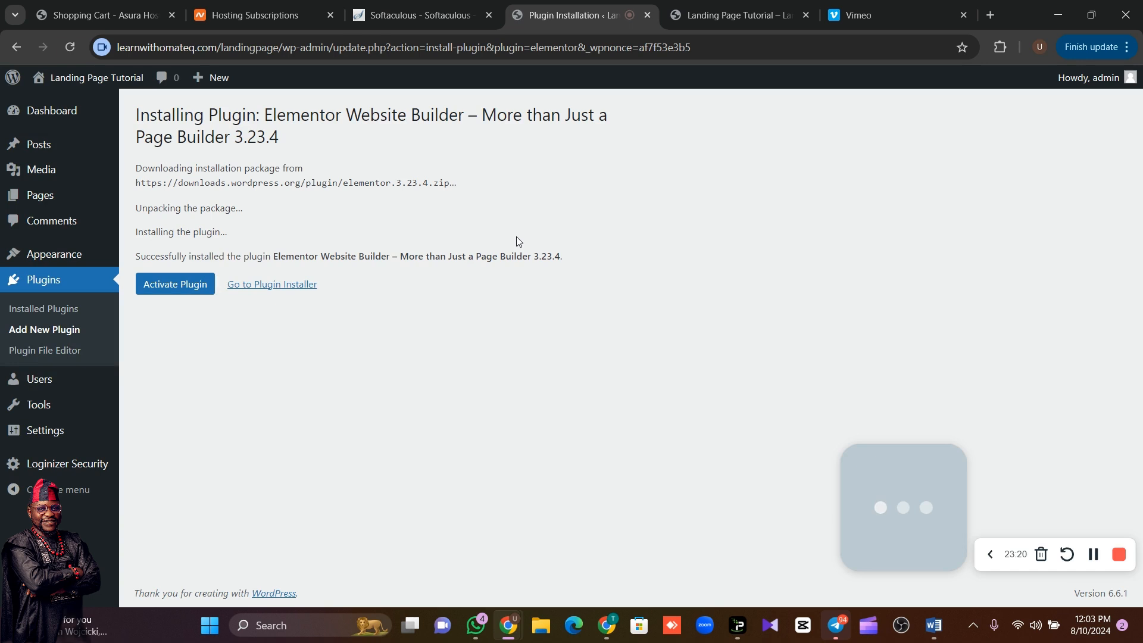
{"action": "left_click", "coordinate": [183, 287]}
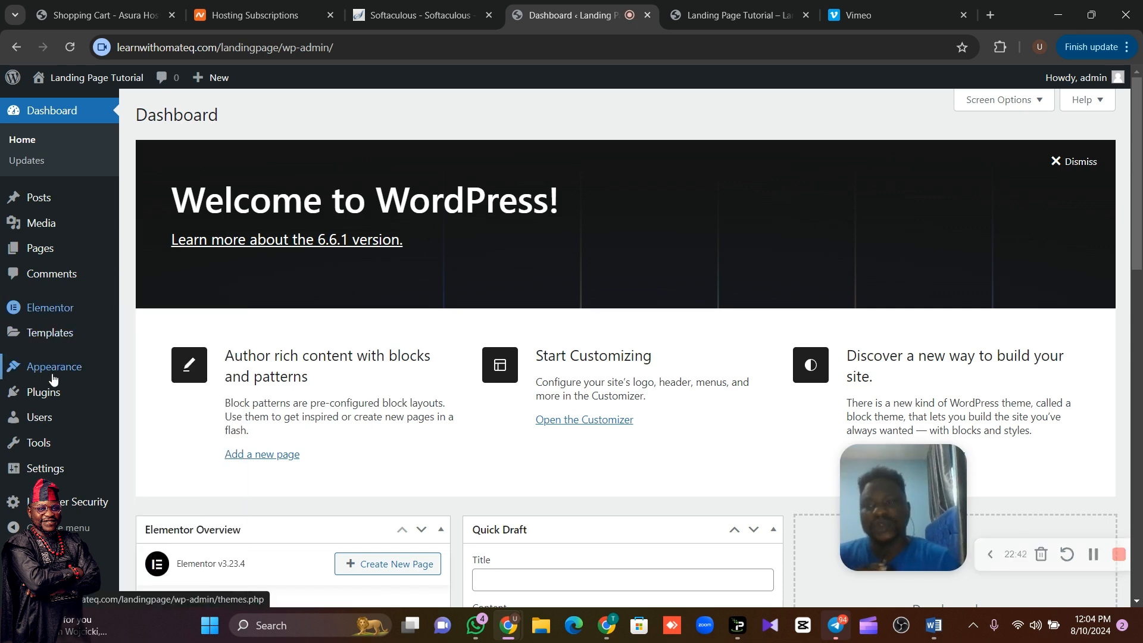
{"action": "mouse_move", "coordinate": [55, 400]}
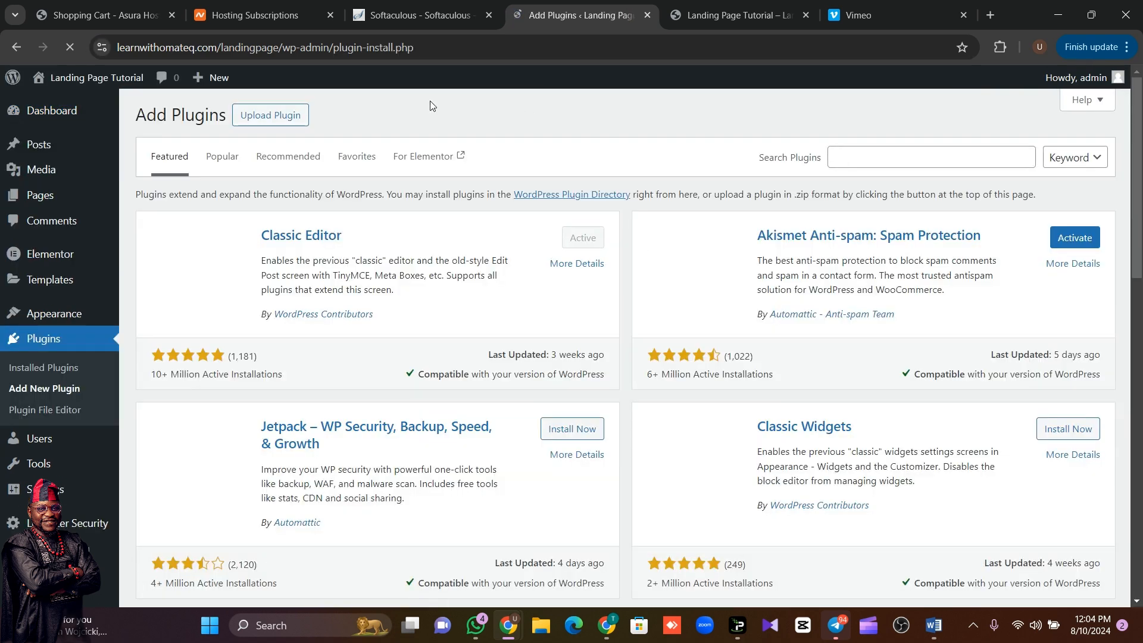
Upload and activate elementor-pro-v3.15.1.zip, then reload the live site tab
{"action": "left_click", "coordinate": [282, 122]}
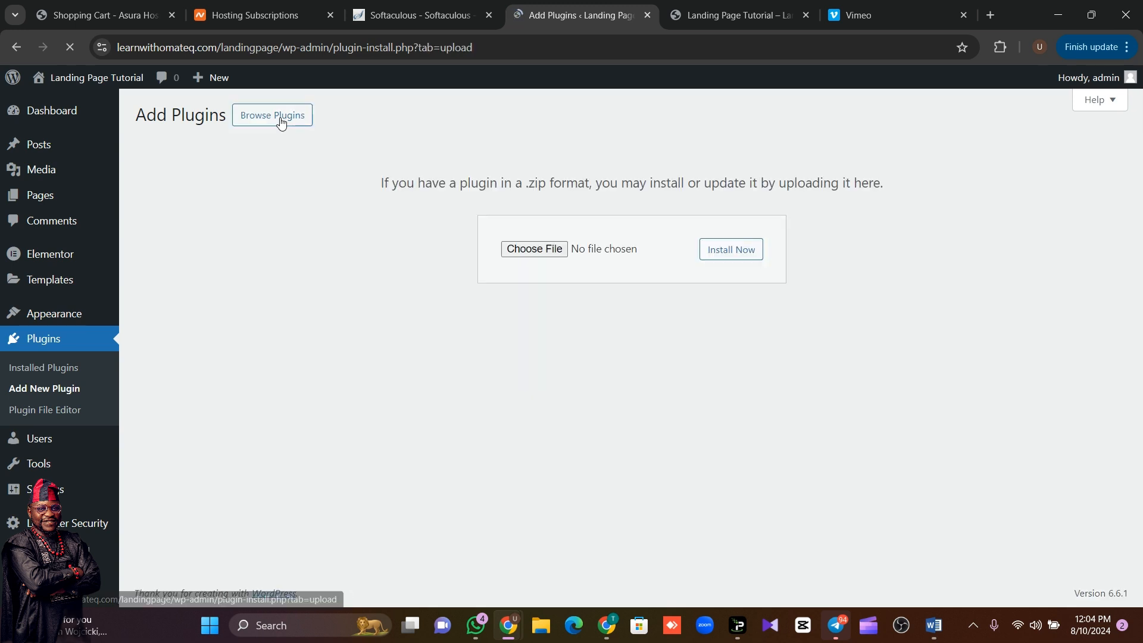
{"action": "left_click", "coordinate": [541, 253]}
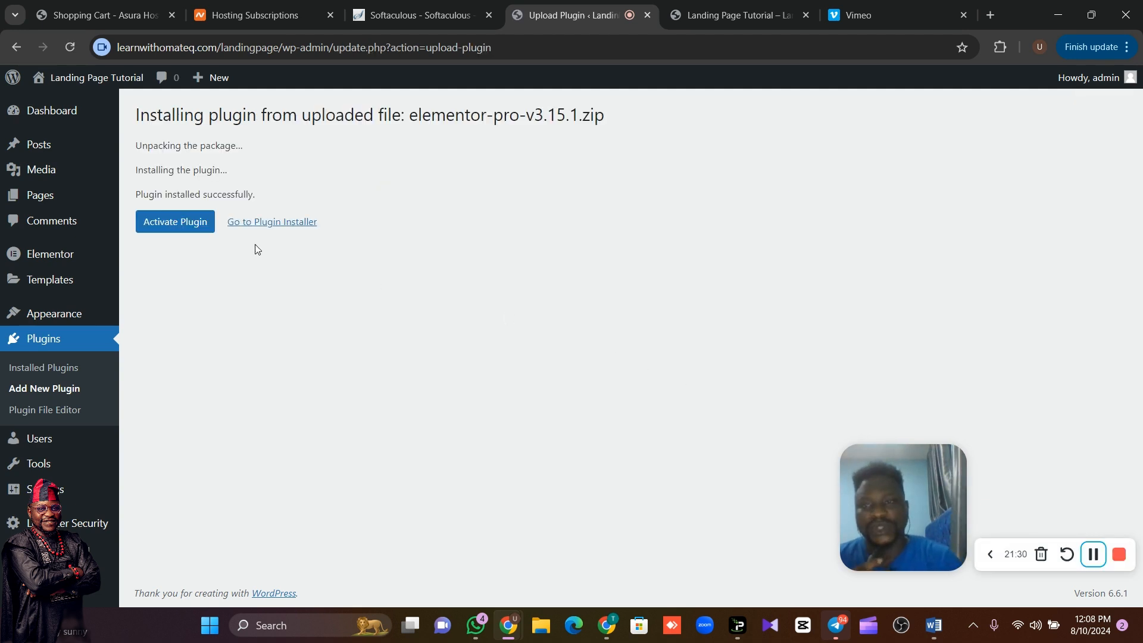
{"action": "left_click", "coordinate": [196, 227]}
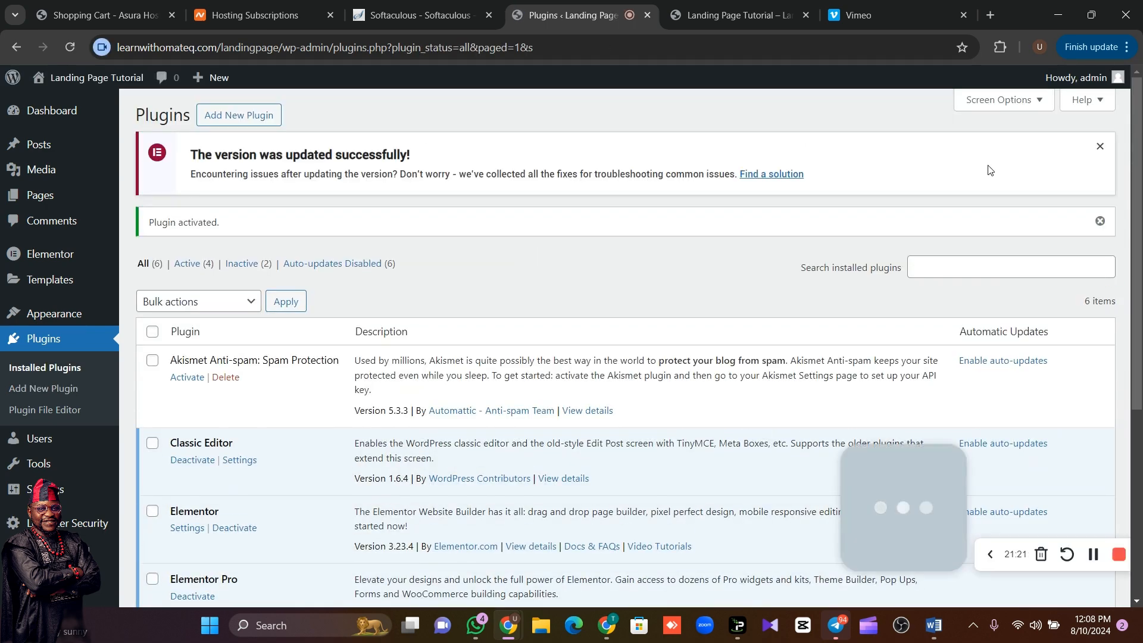
{"action": "left_click", "coordinate": [1100, 147]}
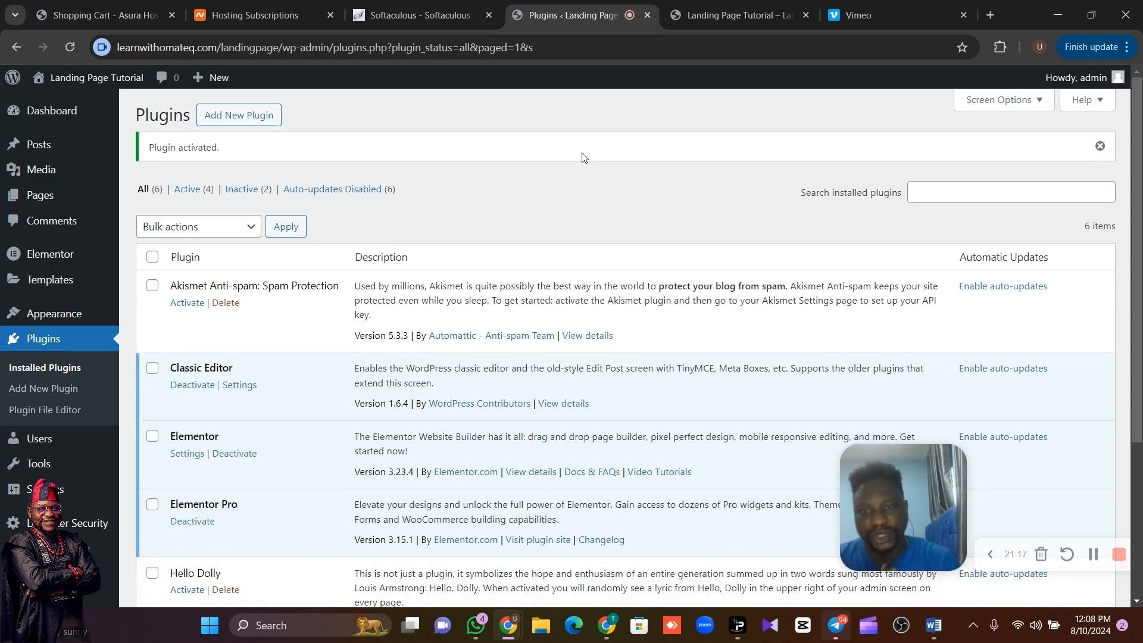
{"action": "left_click", "coordinate": [702, 20]}
{"action": "left_click", "coordinate": [72, 49]}
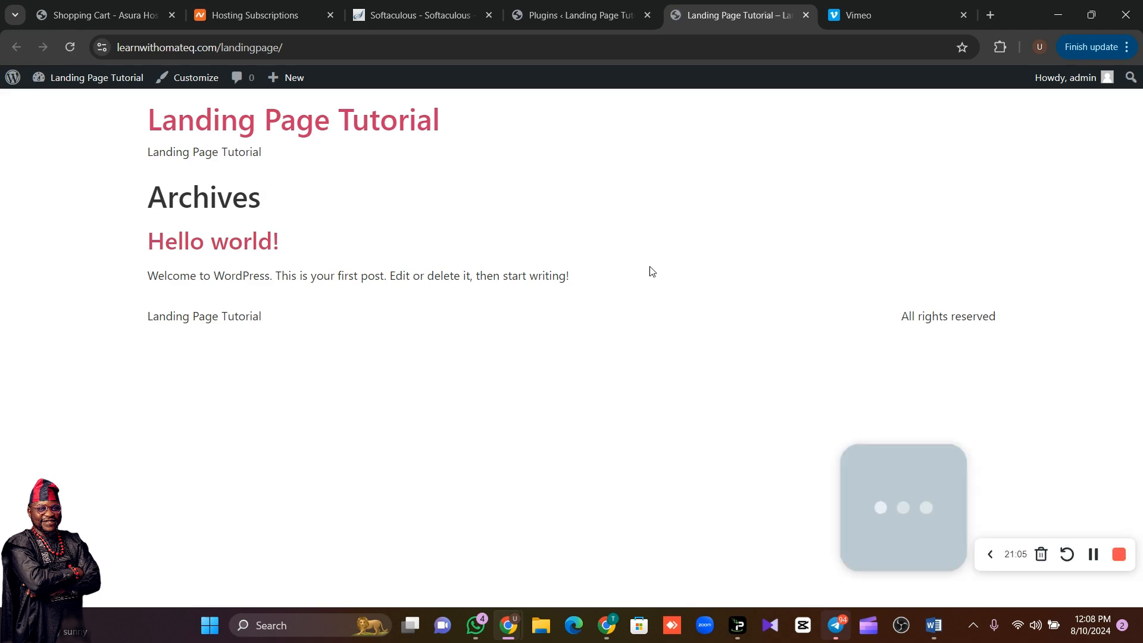
Go from the plugins page to Pages > All Pages and start a blank new page
{"action": "left_click", "coordinate": [599, 13]}
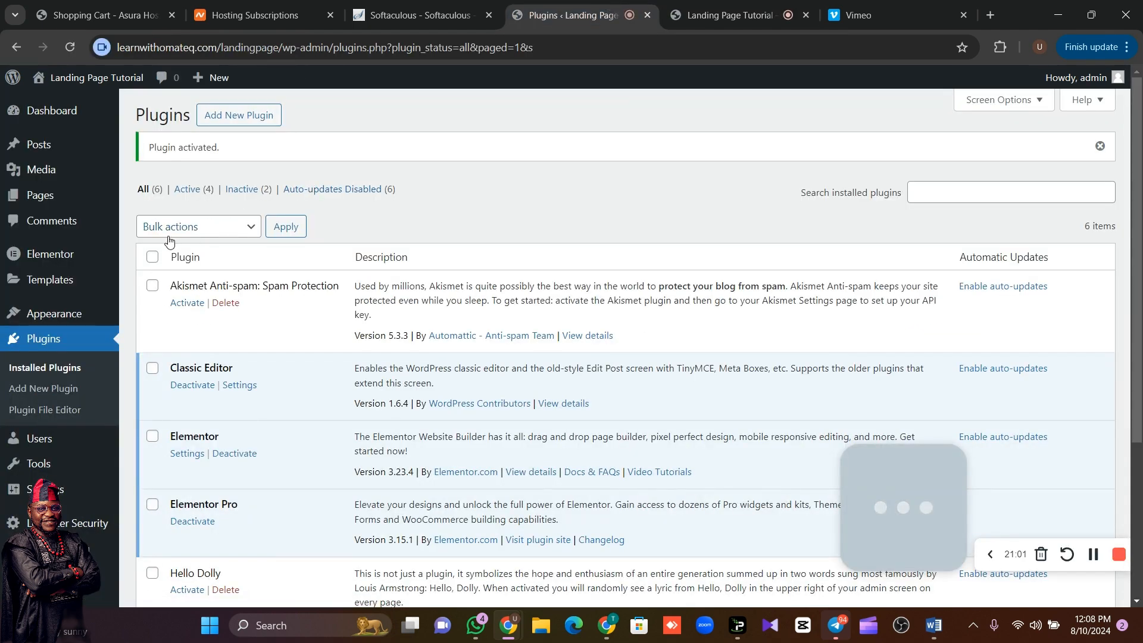
{"action": "mouse_move", "coordinate": [81, 298]}
{"action": "mouse_move", "coordinate": [49, 194]}
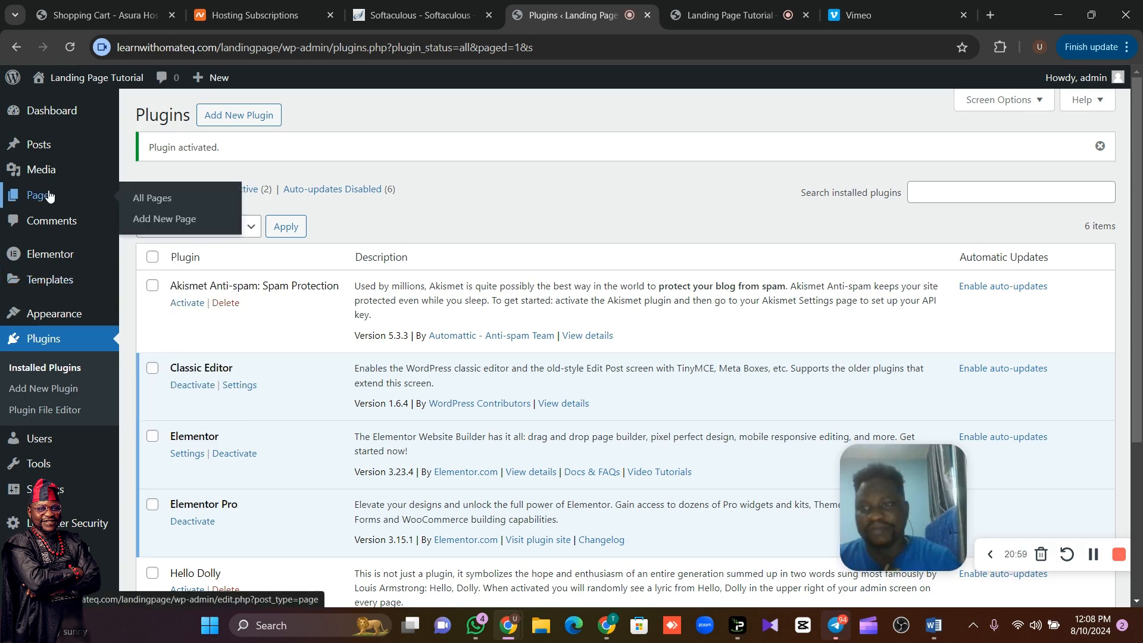
{"action": "left_click", "coordinate": [153, 202]}
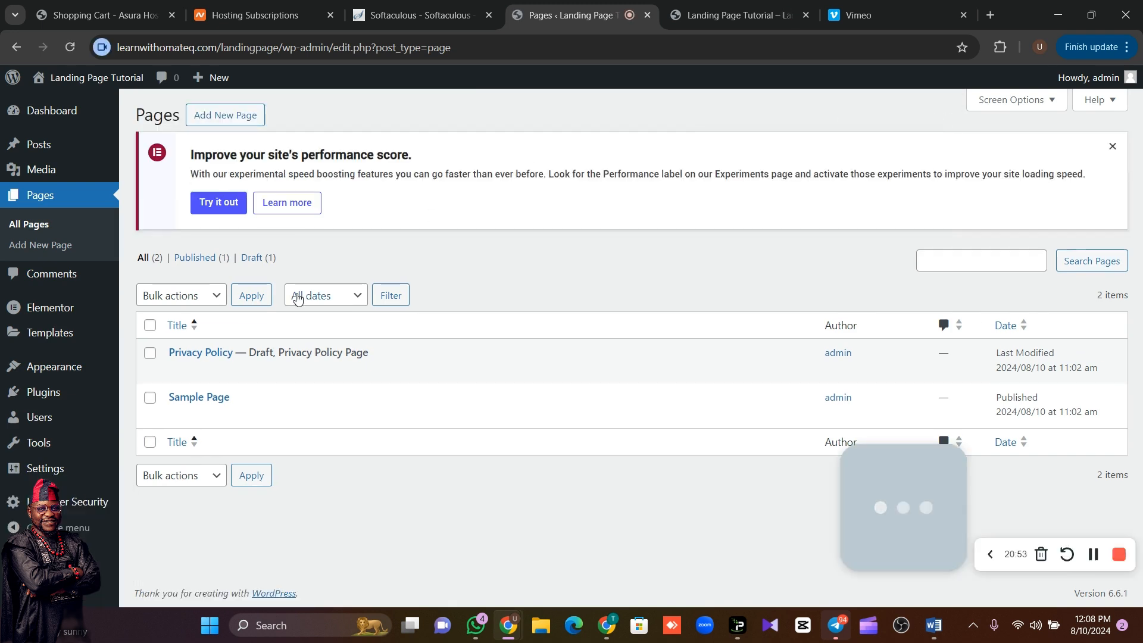
{"action": "left_click", "coordinate": [230, 115]}
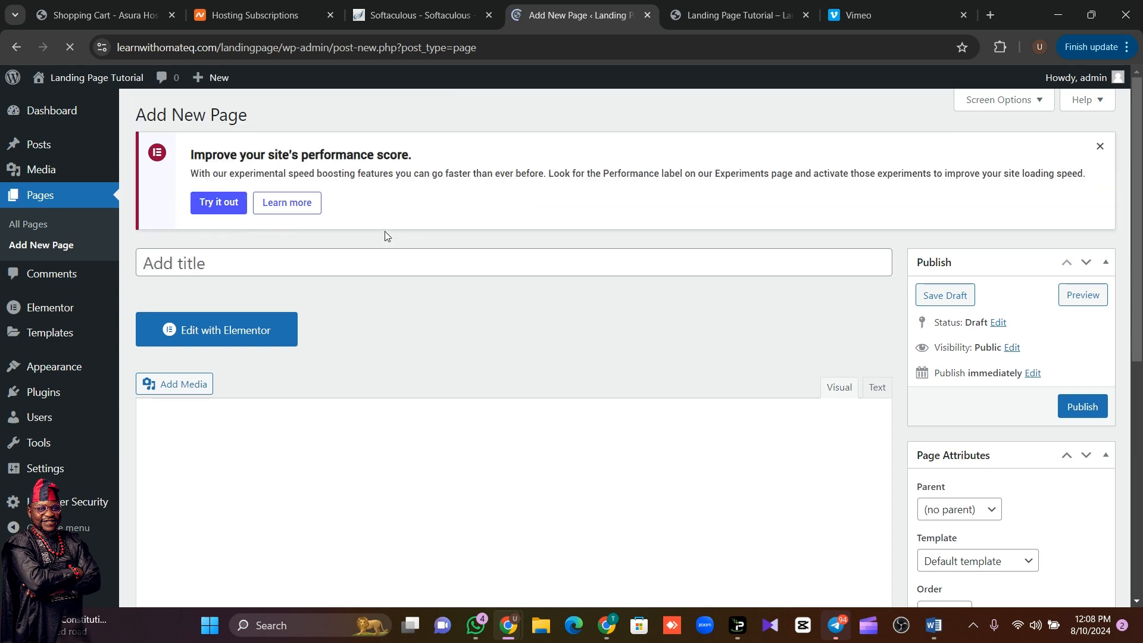
Publish a page titled 'Home' using the Elementor Full Width template
{"action": "left_click", "coordinate": [369, 260]}
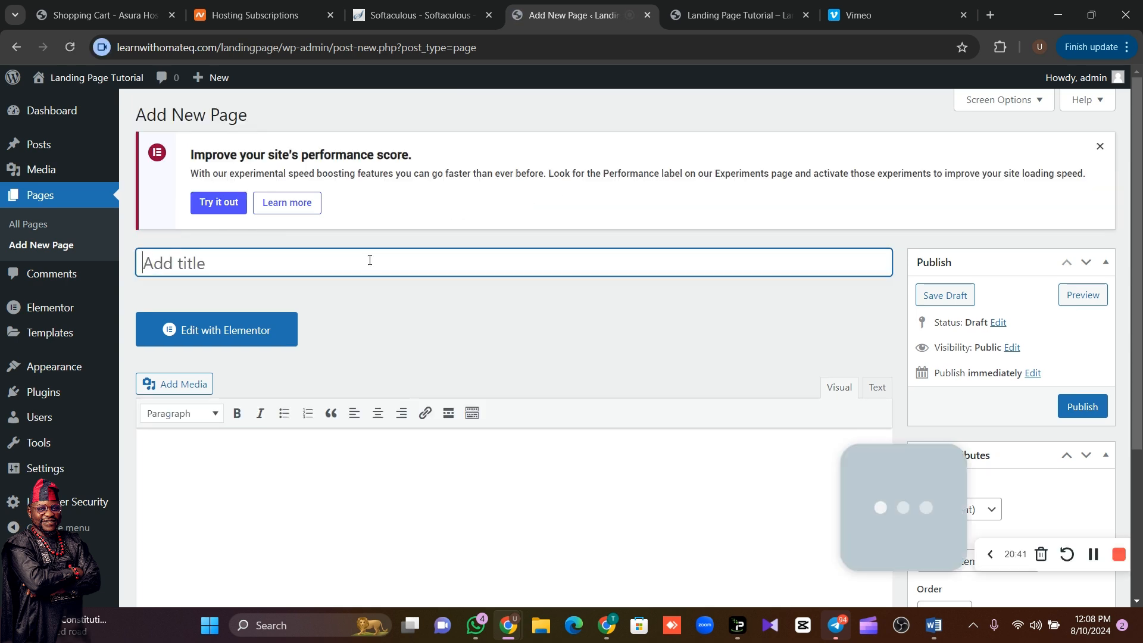
{"action": "type", "text": "Home"}
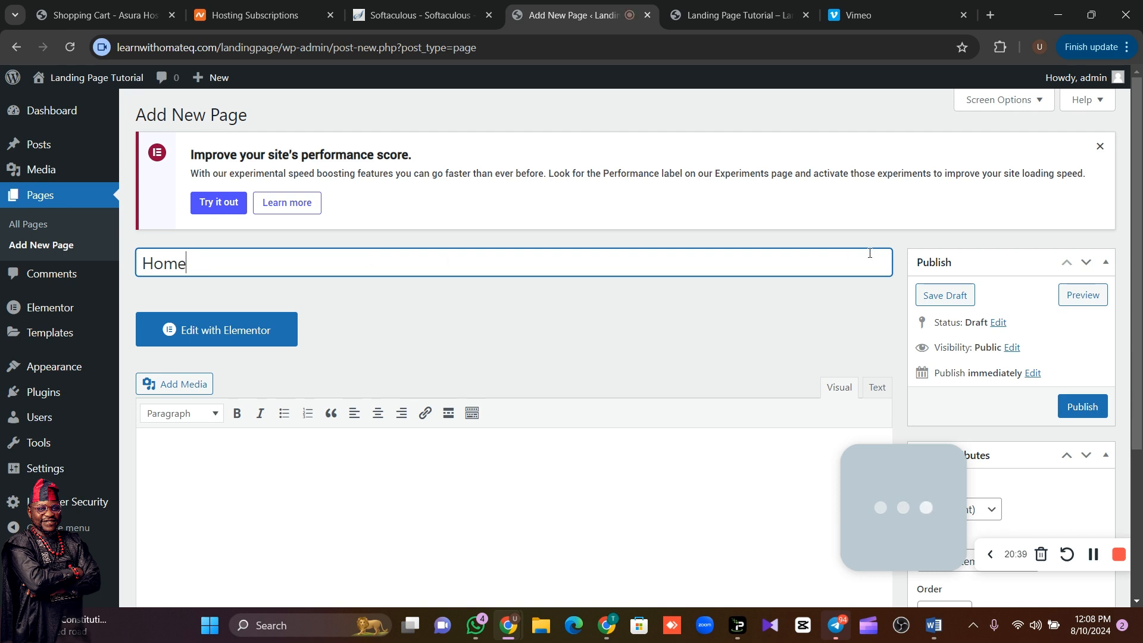
{"action": "scroll", "coordinate": [1140, 286], "scroll_direction": "down", "scroll_amount": 2}
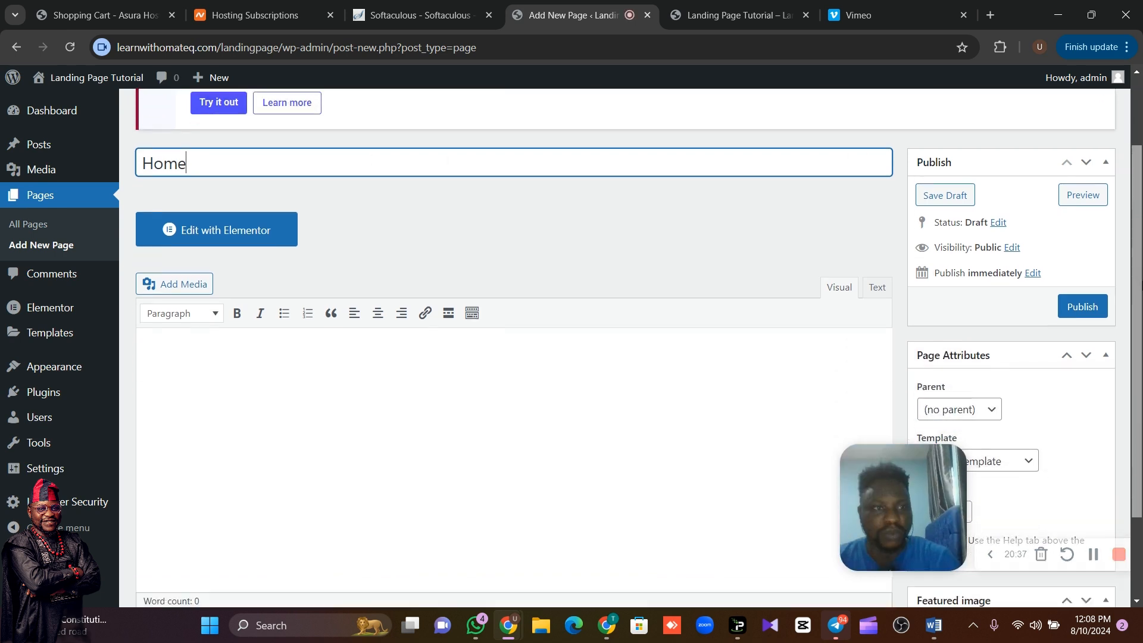
{"action": "scroll", "coordinate": [1140, 286], "scroll_direction": "down", "scroll_amount": 2}
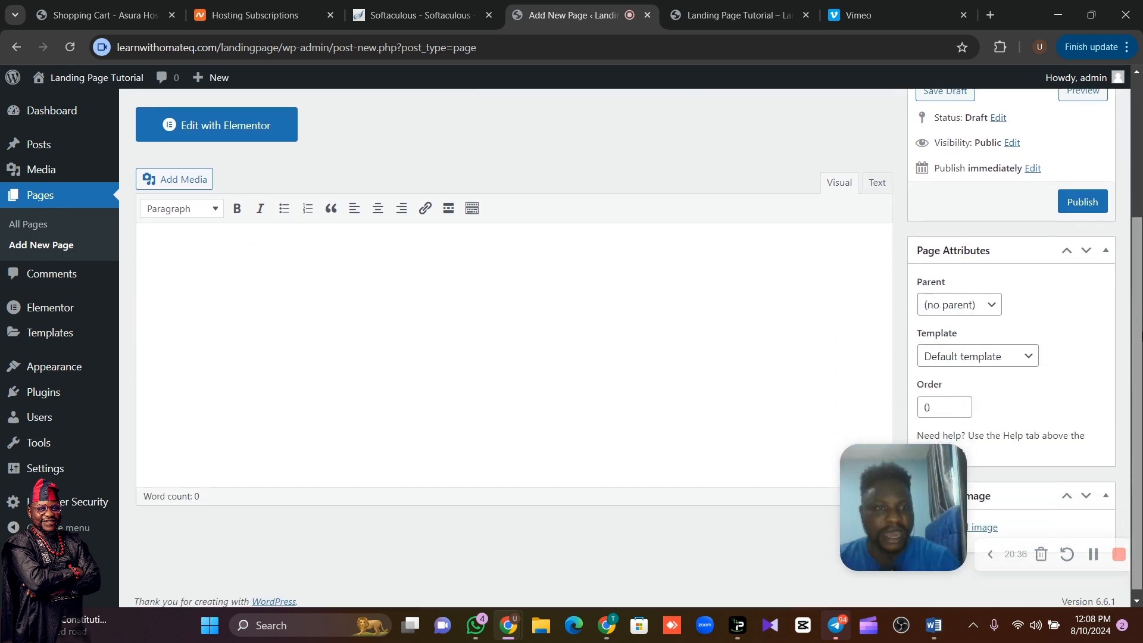
{"action": "left_click", "coordinate": [975, 358]}
{"action": "left_click", "coordinate": [995, 403]}
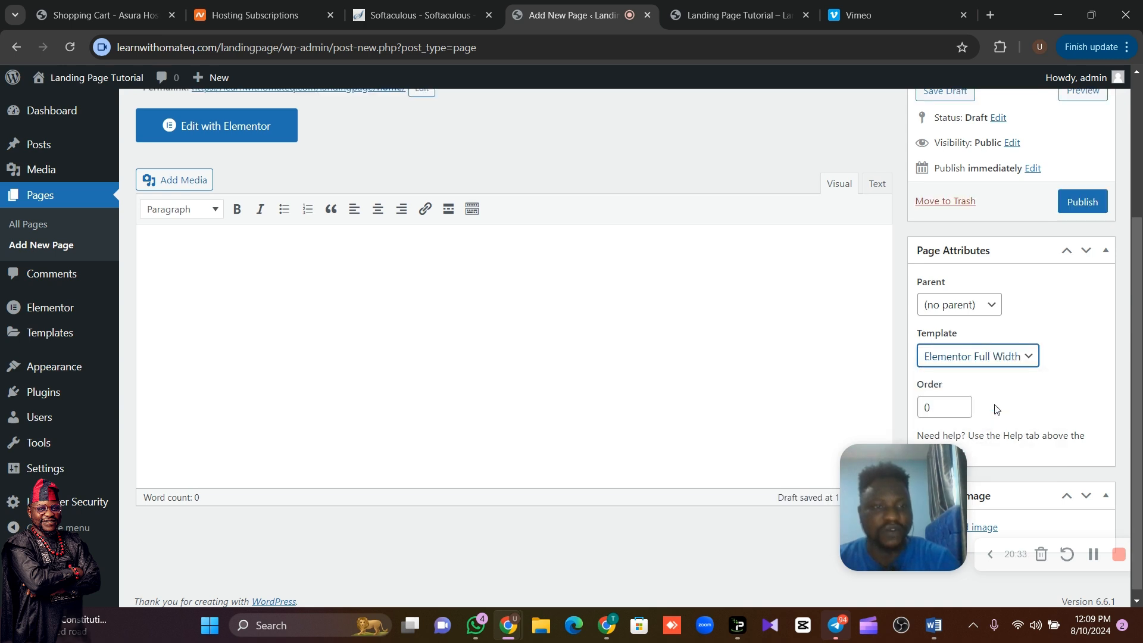
{"action": "left_click", "coordinate": [1075, 203]}
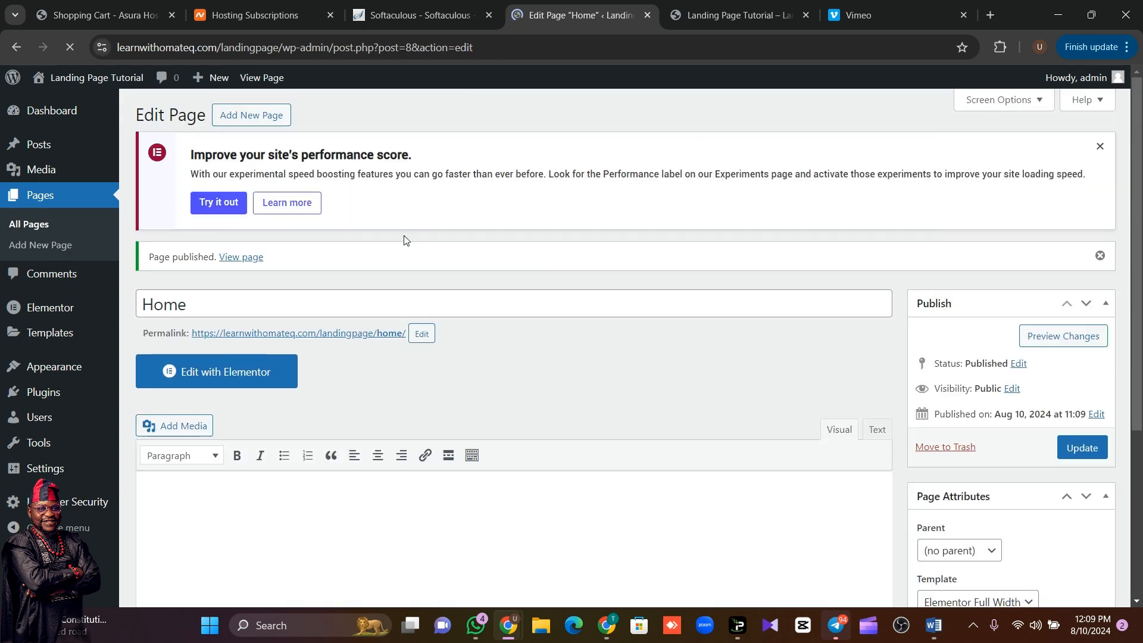
{"action": "mouse_move", "coordinate": [57, 473]}
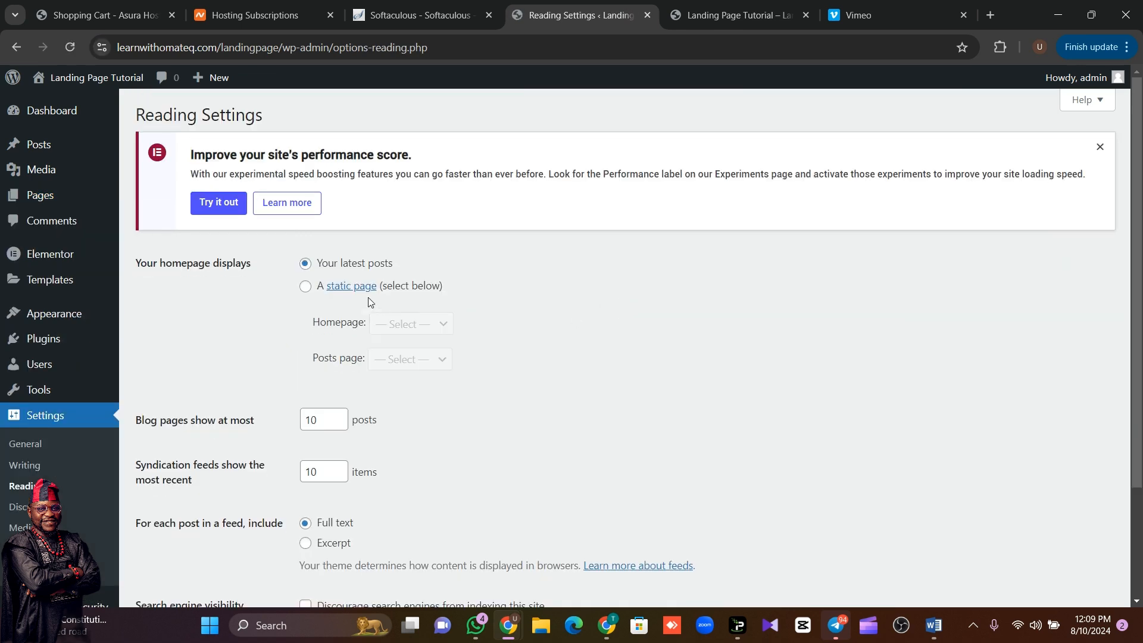
Set the homepage to the static page 'Home' and save the Reading settings
{"action": "left_click", "coordinate": [388, 289]}
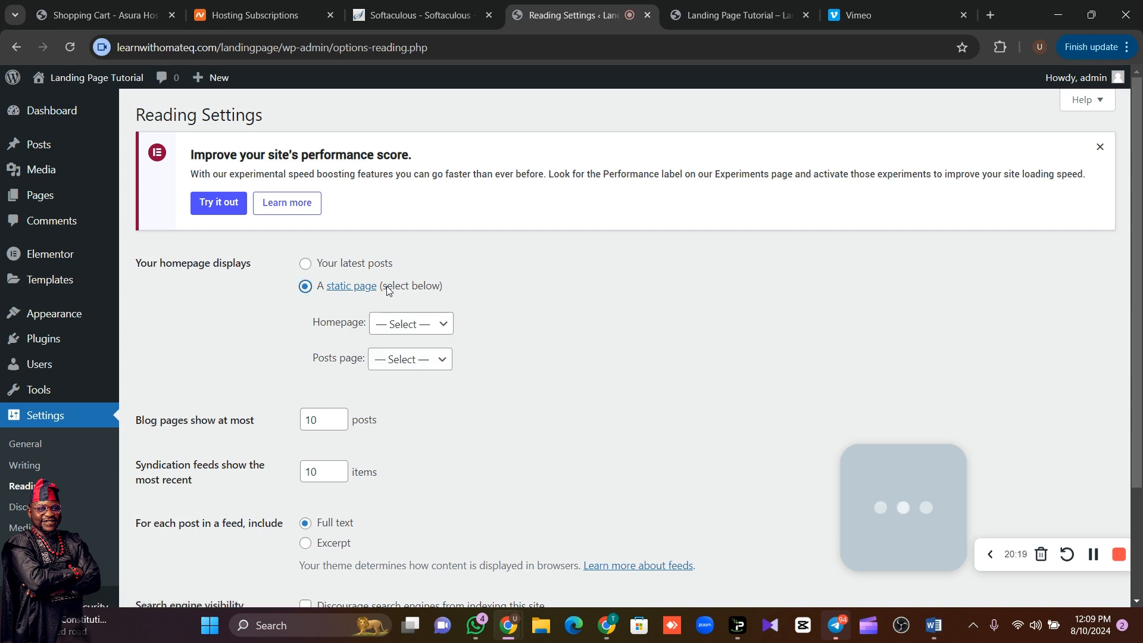
{"action": "left_click", "coordinate": [400, 323]}
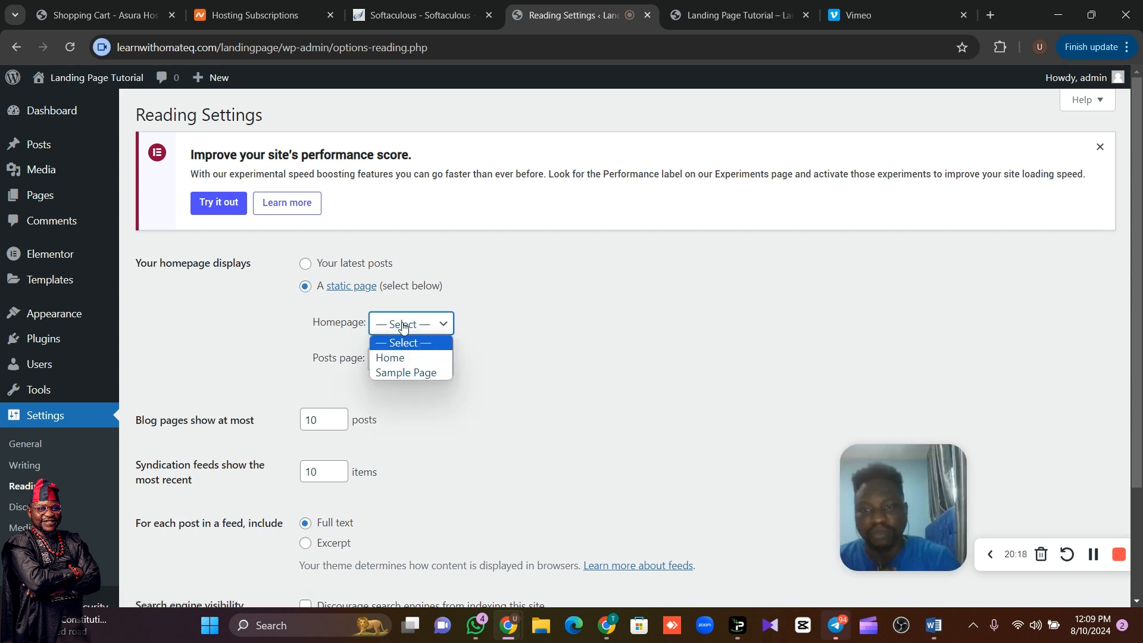
{"action": "left_click", "coordinate": [410, 359]}
{"action": "scroll", "coordinate": [410, 359], "scroll_direction": "down", "scroll_amount": 3}
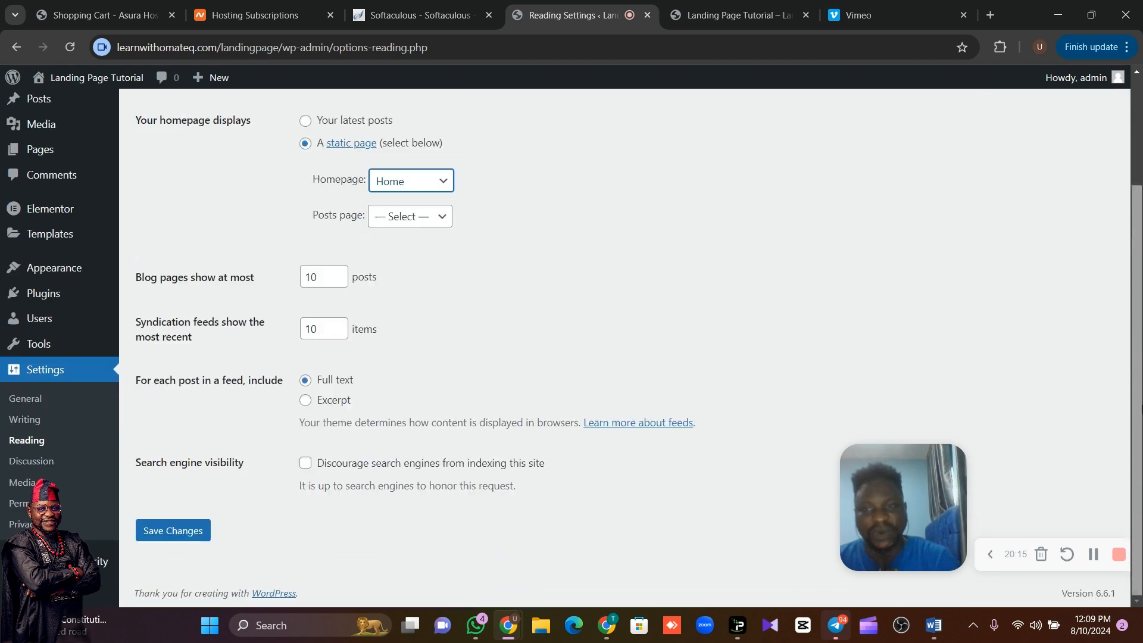
{"action": "left_click", "coordinate": [196, 532]}
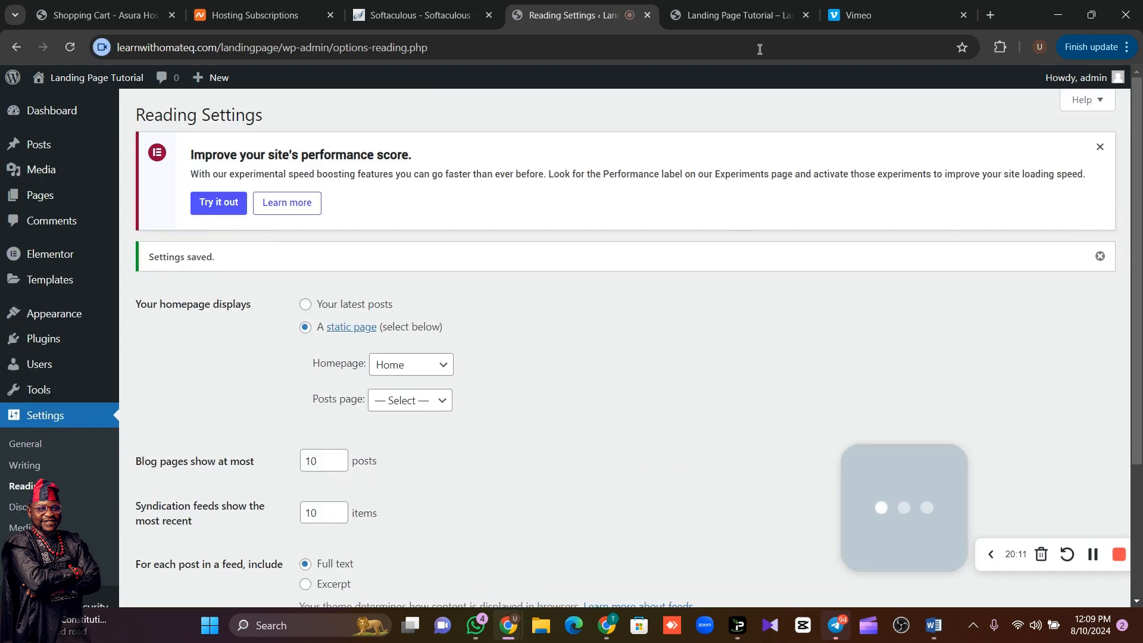
Reload the live site to see the new homepage and open Home for editing
{"action": "left_click", "coordinate": [731, 17]}
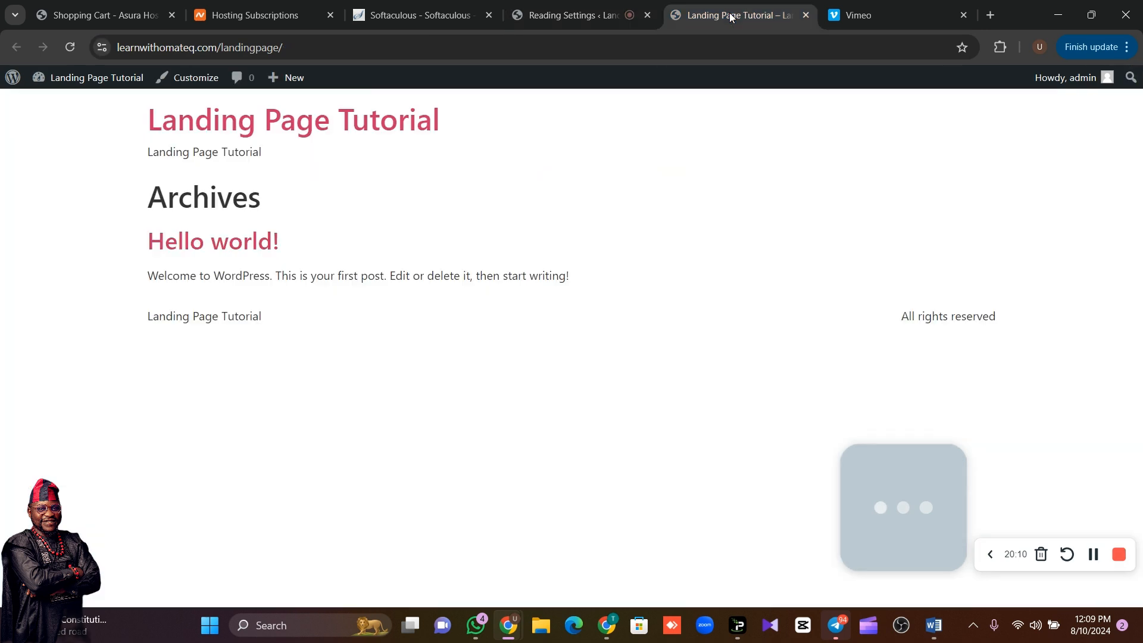
{"action": "left_click", "coordinate": [74, 48]}
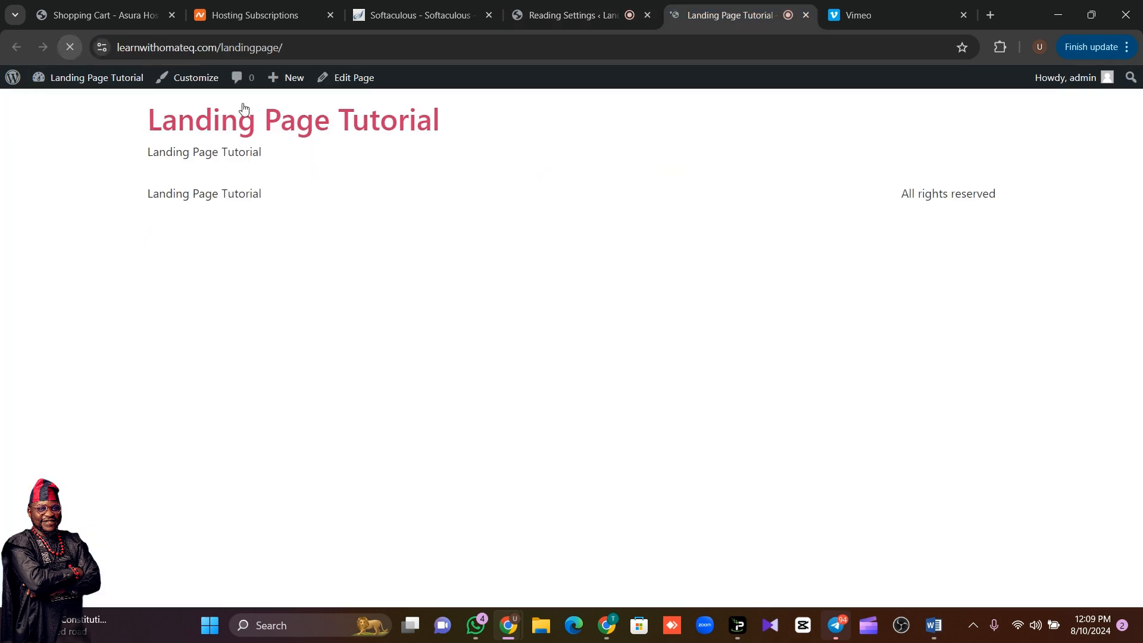
{"action": "left_click", "coordinate": [567, 3]}
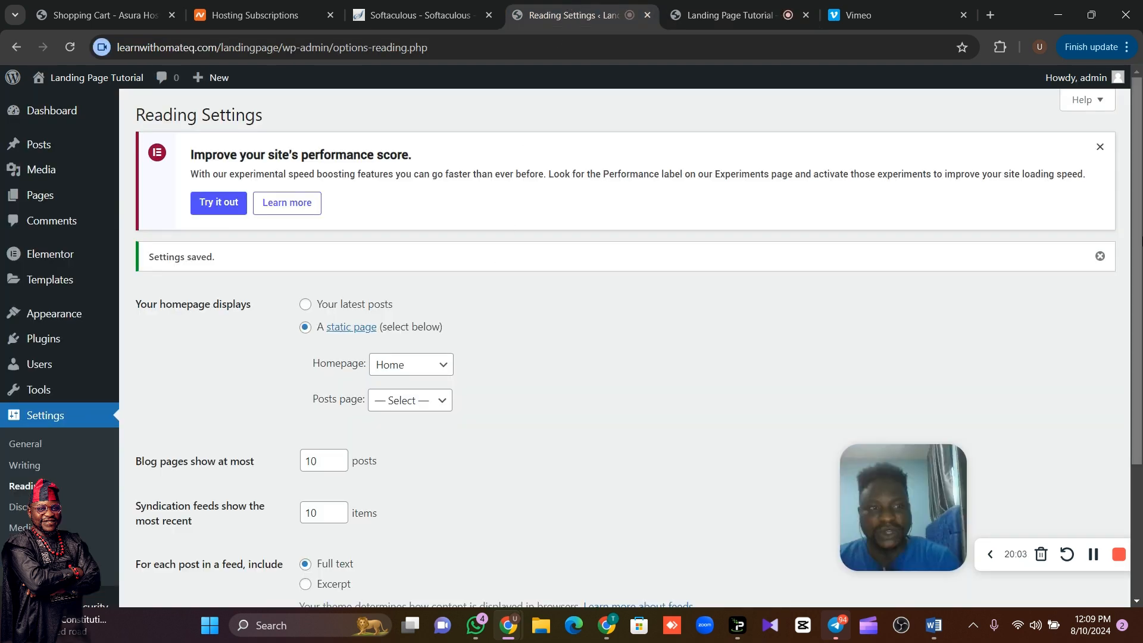
{"action": "left_click", "coordinate": [725, 5]}
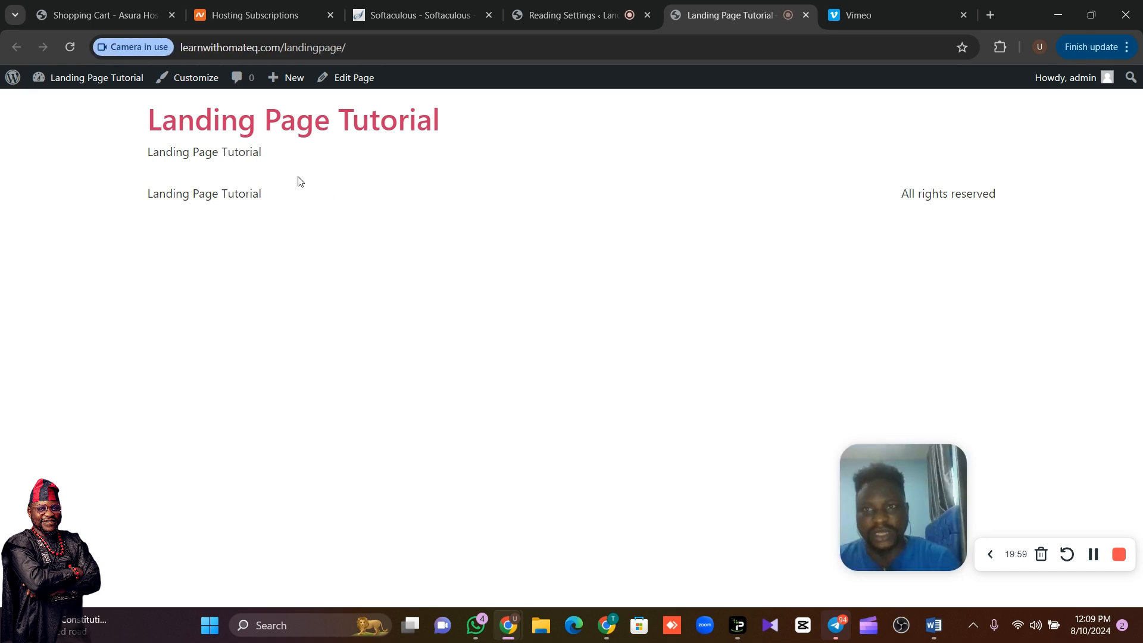
{"action": "left_click", "coordinate": [366, 81]}
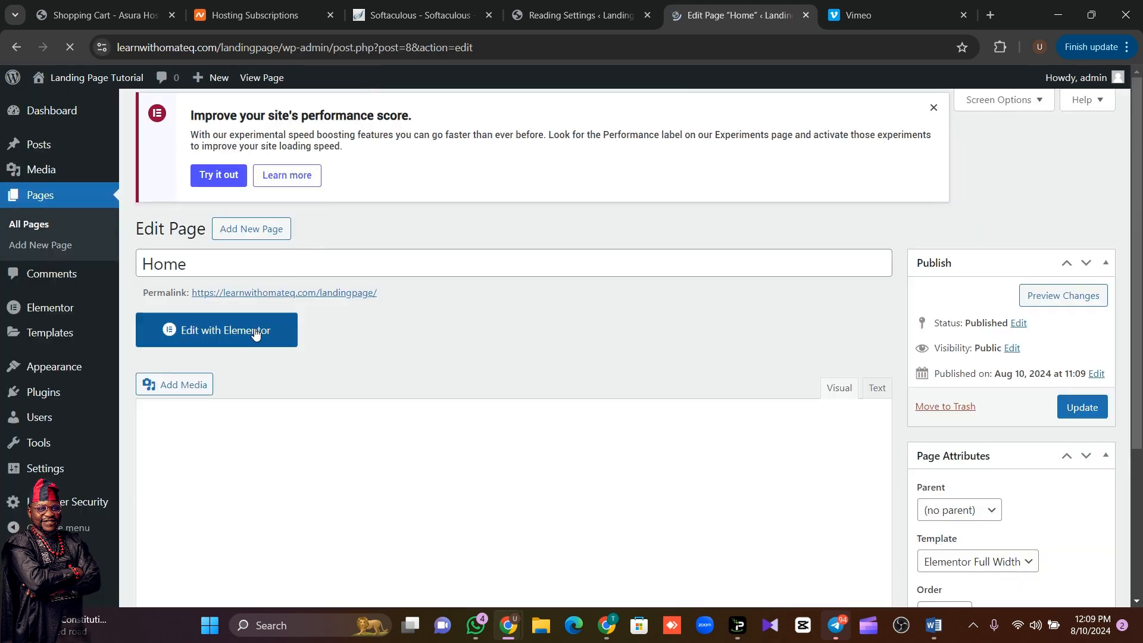
Open the Home page in Elementor and dismiss the Notifications popup and Navigator panel
{"action": "left_click", "coordinate": [256, 334]}
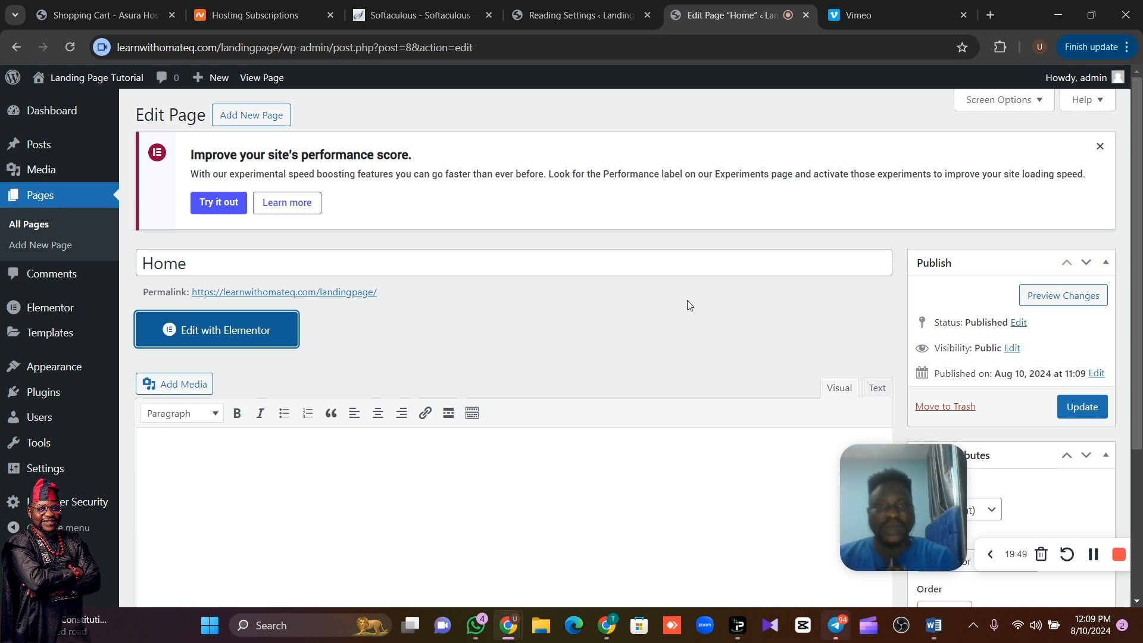
{"action": "left_click", "coordinate": [279, 334]}
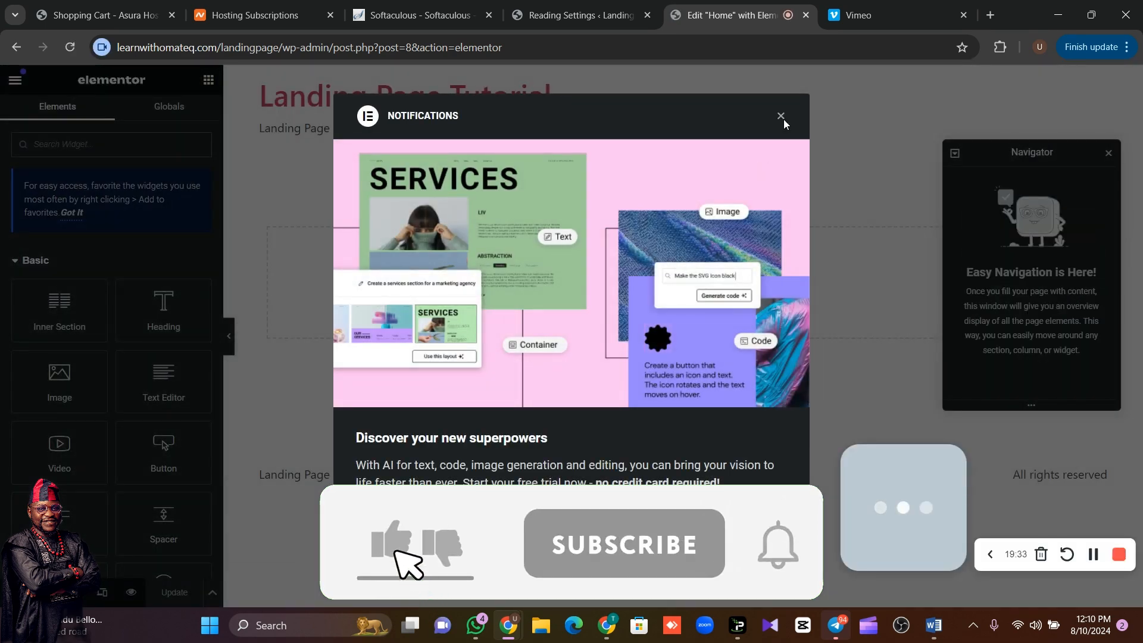
{"action": "left_click", "coordinate": [782, 116]}
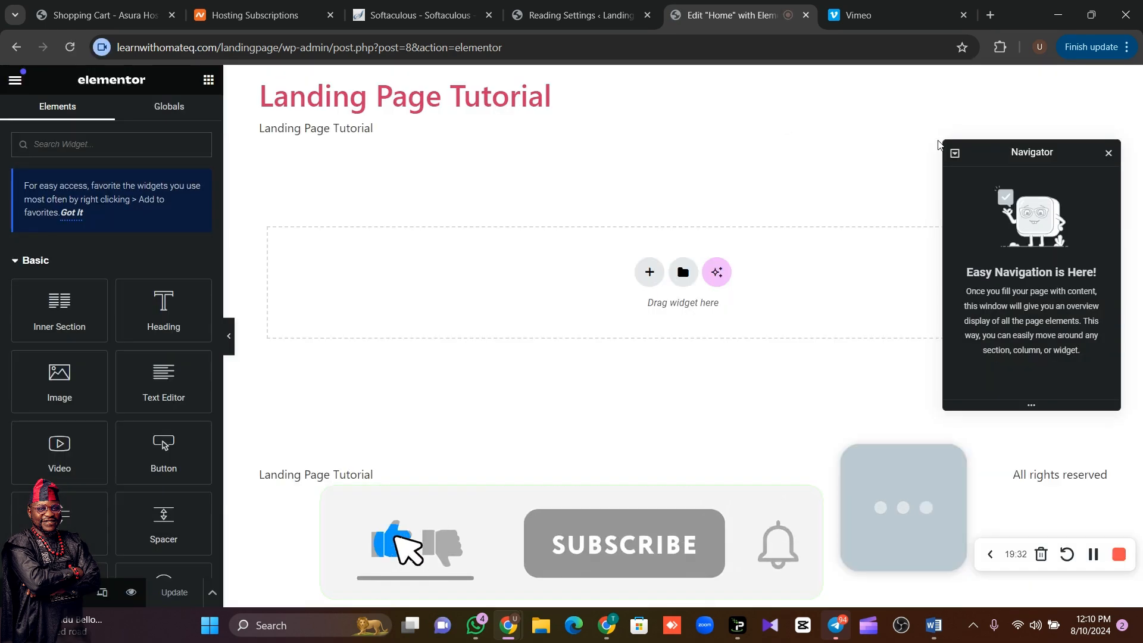
{"action": "left_click", "coordinate": [1109, 153]}
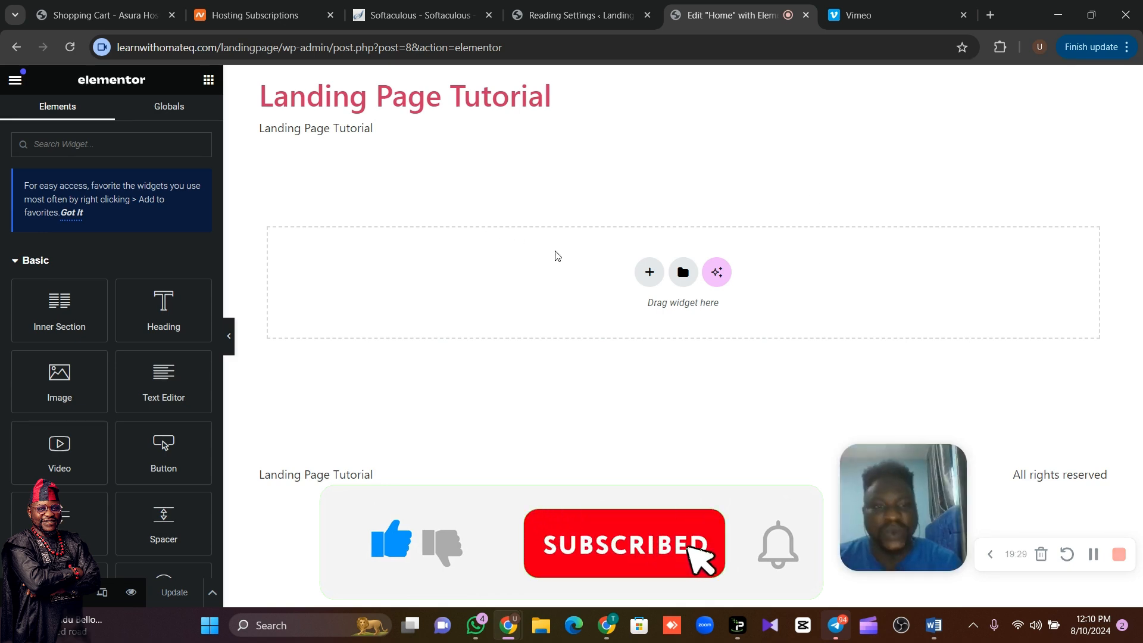
Add a single-column section and drag an Image widget into it
{"action": "left_click", "coordinate": [640, 273]}
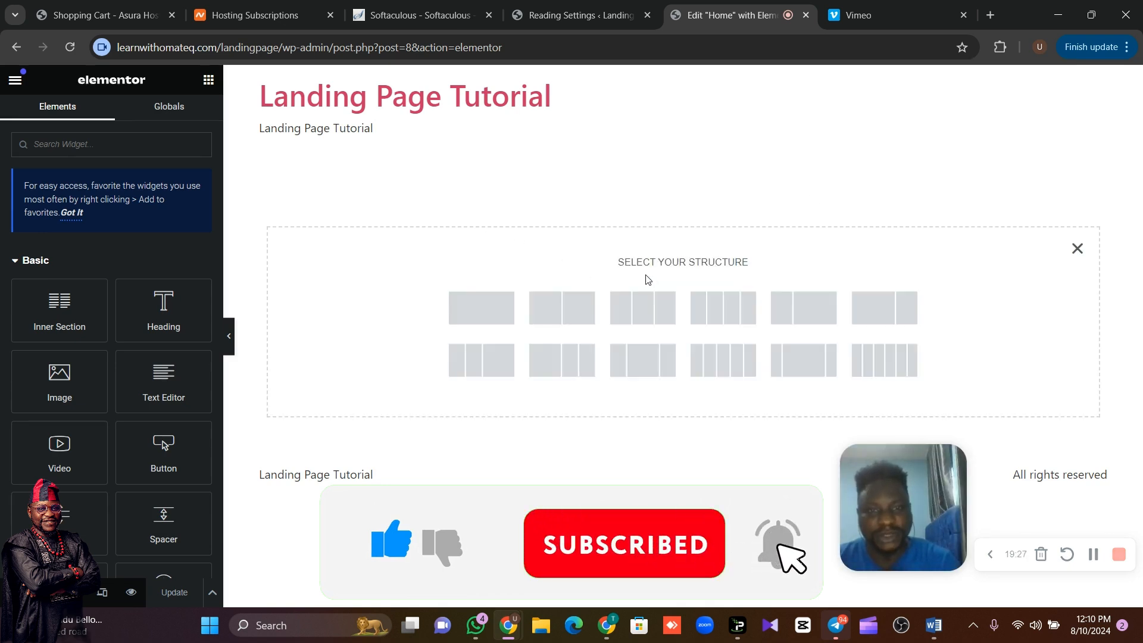
{"action": "left_click", "coordinate": [495, 315]}
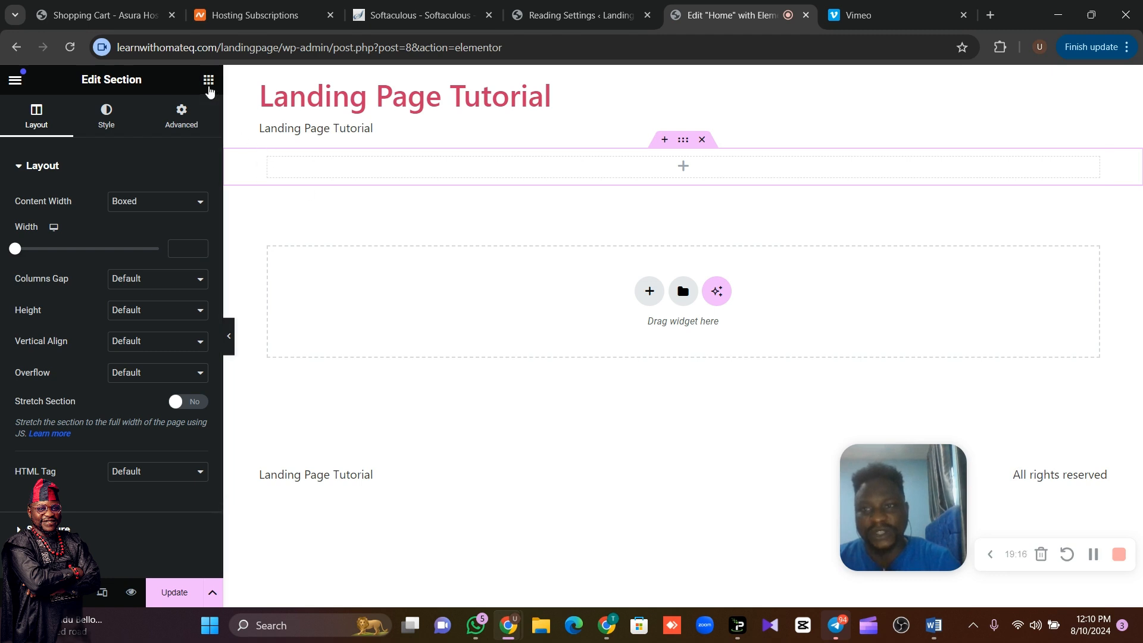
{"action": "left_click", "coordinate": [209, 81]}
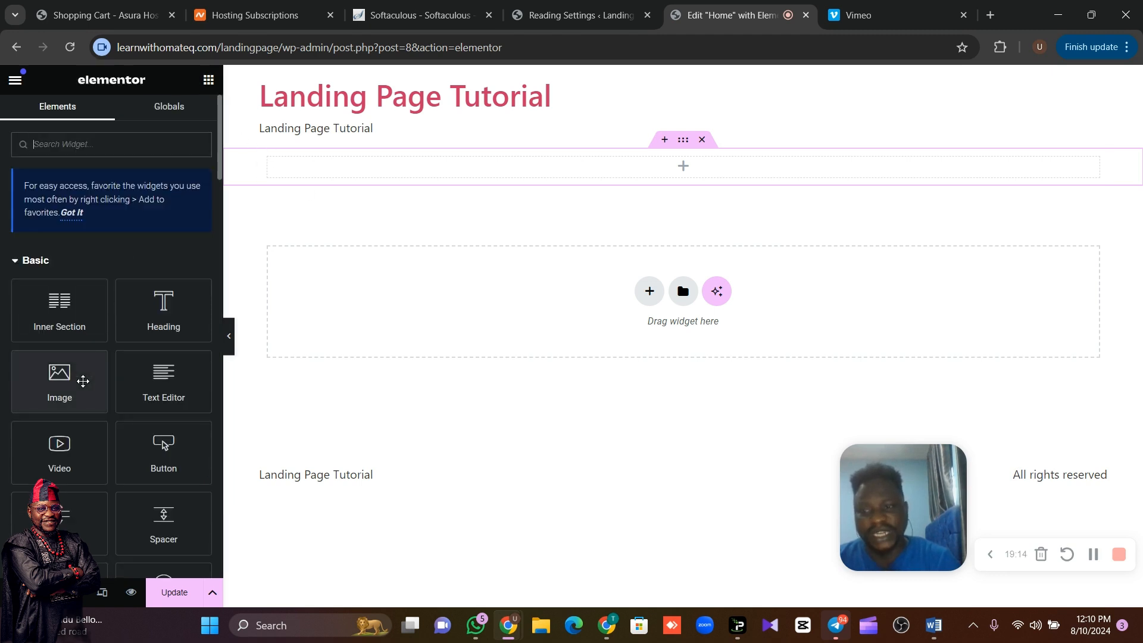
{"action": "left_click_drag", "start_coordinate": [83, 381], "coordinate": [567, 162]}
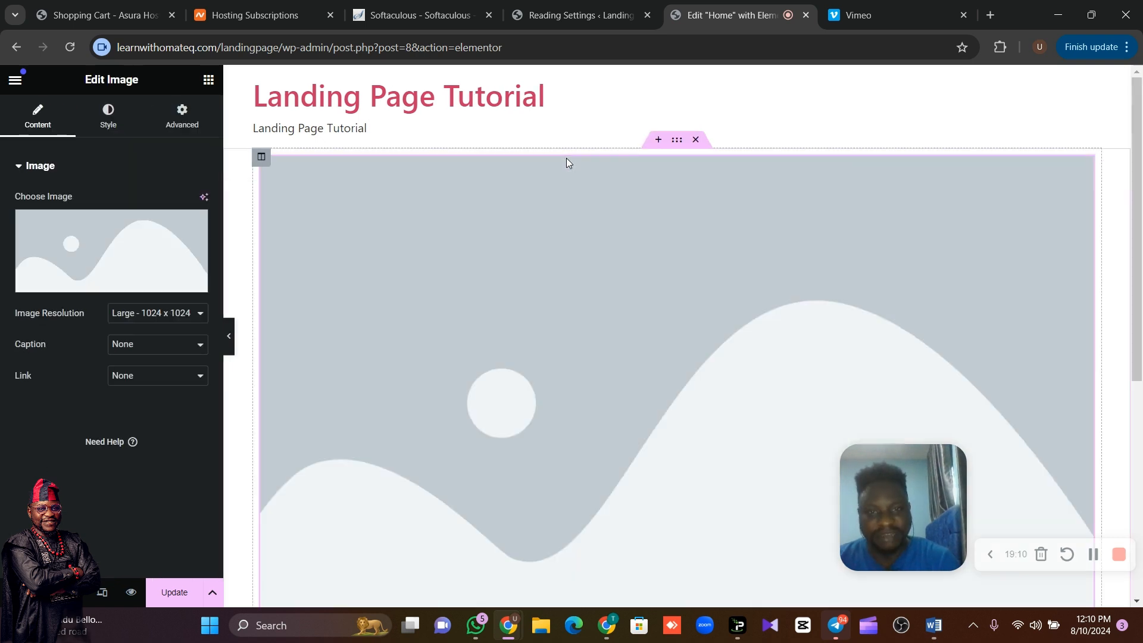
Upload the 'Migrate to your dream country' flags banner from Downloads into the Image widget
{"action": "left_click", "coordinate": [117, 281]}
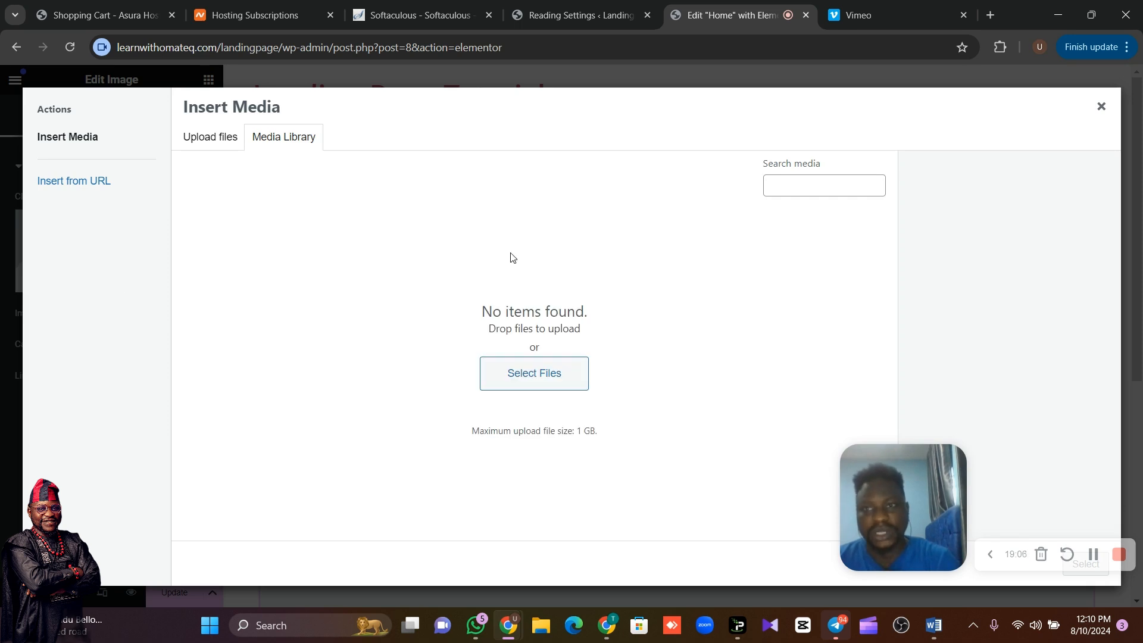
{"action": "left_click", "coordinate": [533, 373]}
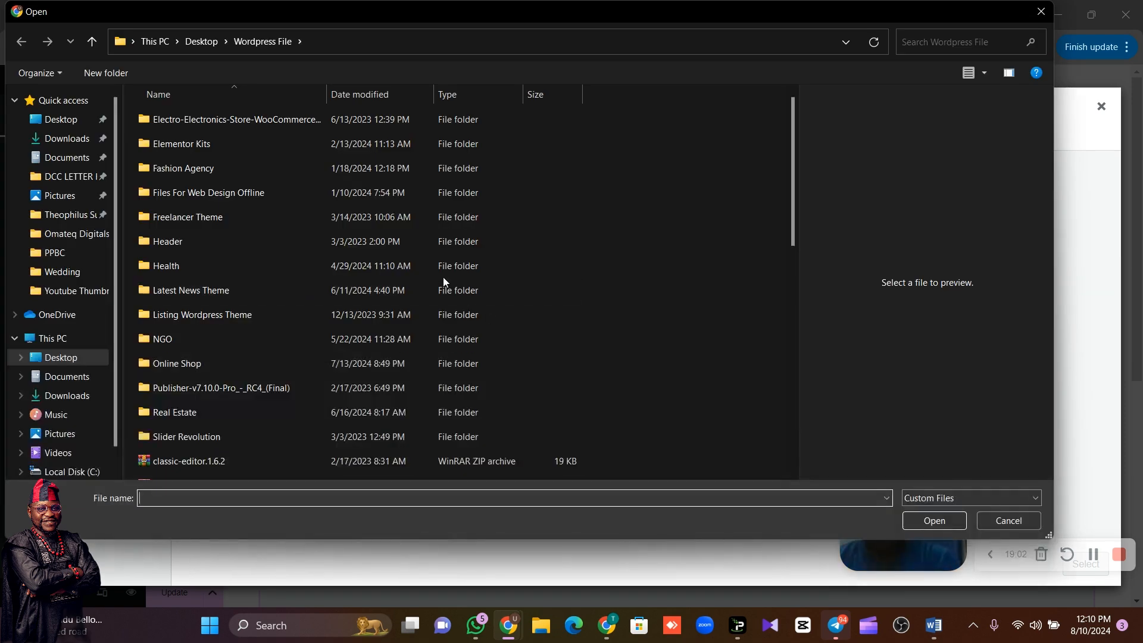
{"action": "left_click", "coordinate": [83, 395]}
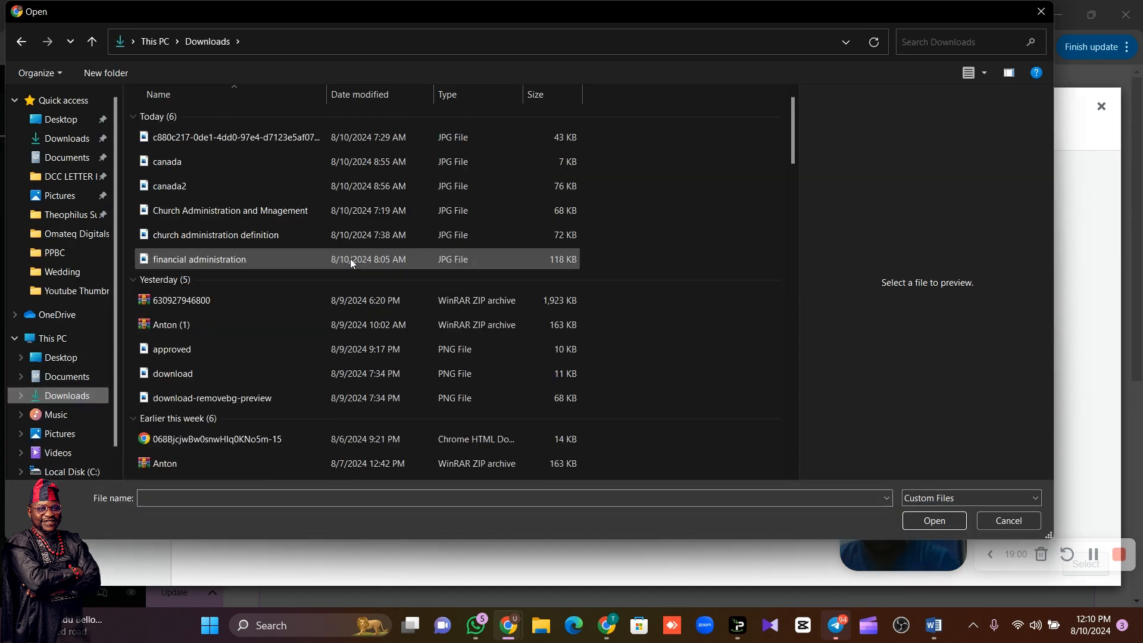
{"action": "left_click", "coordinate": [220, 307]}
{"action": "key", "text": "Down"}
{"action": "key", "text": "Down"}
{"action": "key", "text": "Down"}
{"action": "key", "text": "Down"}
{"action": "key", "text": "Down"}
{"action": "key", "text": "Up"}
{"action": "key", "text": "Up"}
{"action": "key", "text": "Up"}
{"action": "key", "text": "Up"}
{"action": "key", "text": "Up"}
{"action": "key", "text": "Up"}
{"action": "key", "text": "Up"}
{"action": "key", "text": "Up"}
{"action": "key", "text": "Up"}
{"action": "key", "text": "Up"}
{"action": "key", "text": "Up"}
{"action": "key", "text": "Up"}
{"action": "key", "text": "Return"}
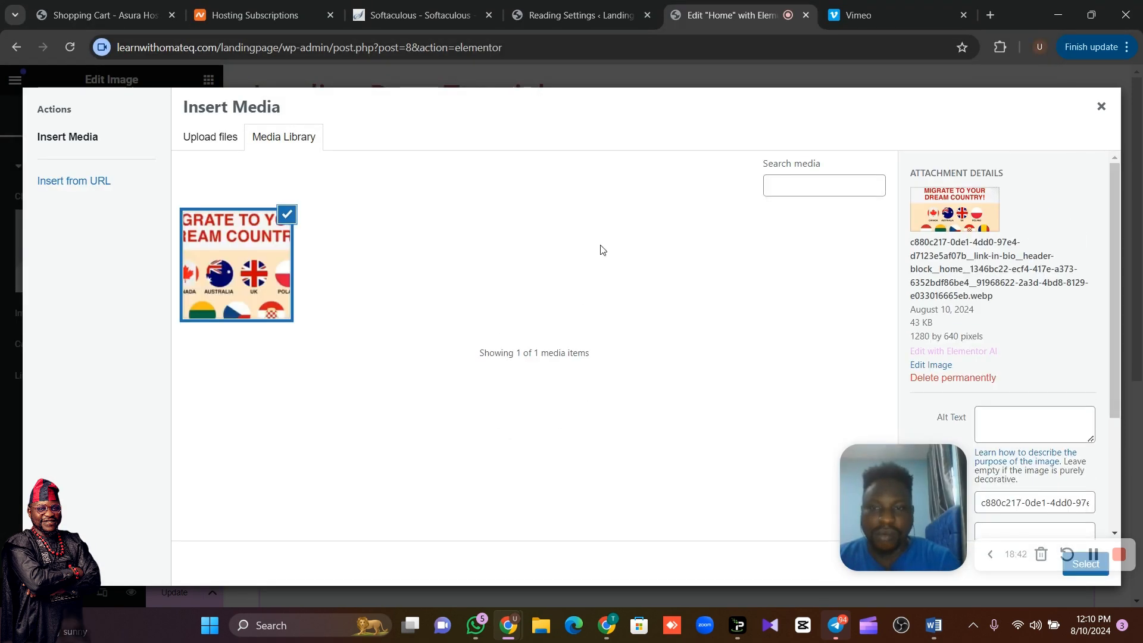
{"action": "scroll", "coordinate": [1012, 357], "scroll_direction": "down", "scroll_amount": 2}
{"action": "left_click_drag", "start_coordinate": [903, 509], "coordinate": [903, 420]}
{"action": "left_click", "coordinate": [1094, 571]}
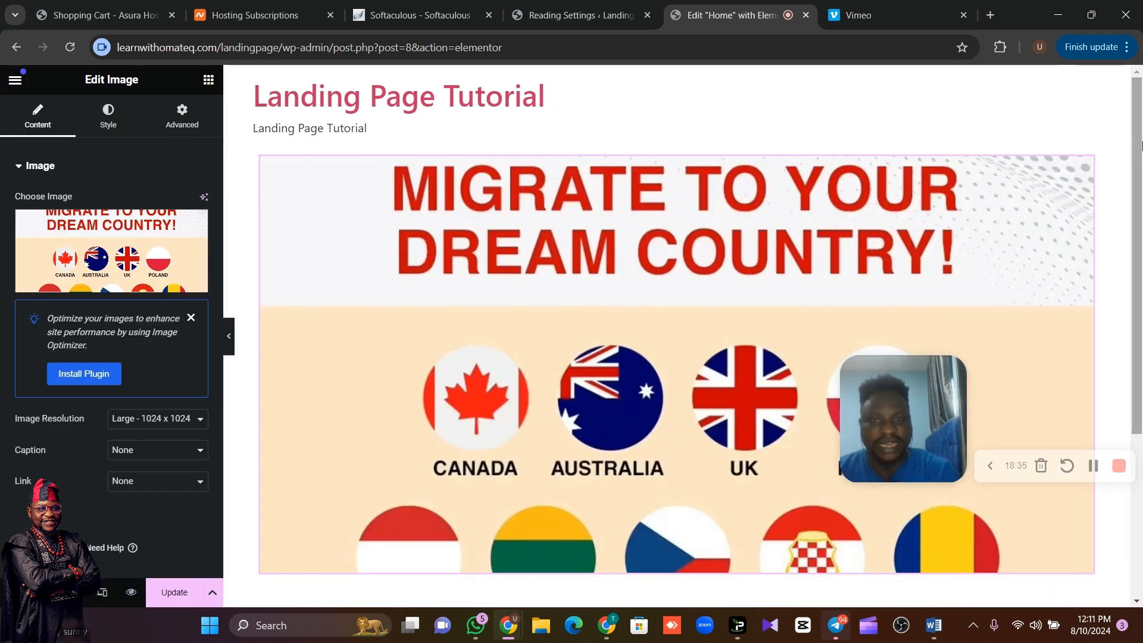
Save the Home page changes with Update
{"action": "left_click_drag", "start_coordinate": [1139, 121], "coordinate": [1142, 160]}
{"action": "left_click_drag", "start_coordinate": [1142, 171], "coordinate": [1142, 197]}
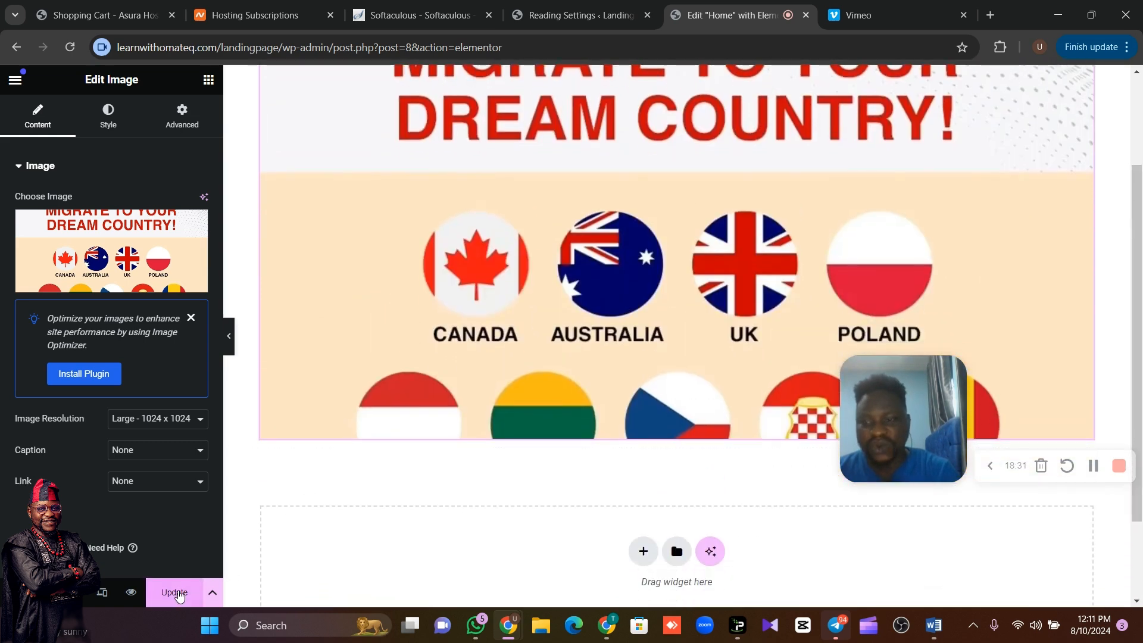
{"action": "left_click", "coordinate": [175, 592]}
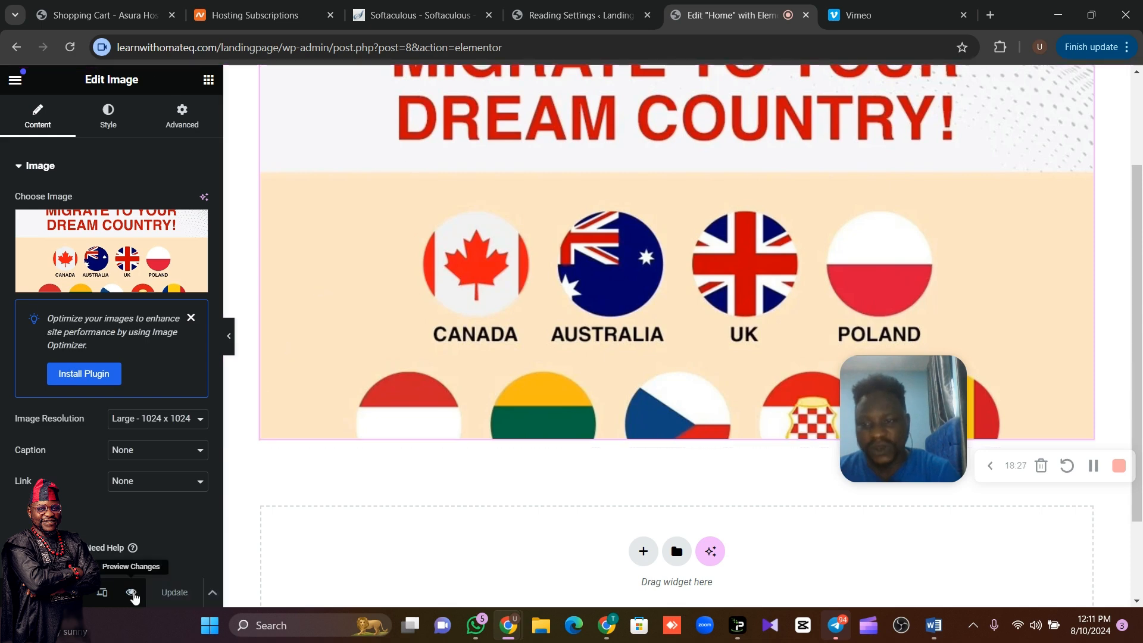
Preview the page with its flags banner in a new tab, then return to the editor
{"action": "left_click", "coordinate": [132, 593]}
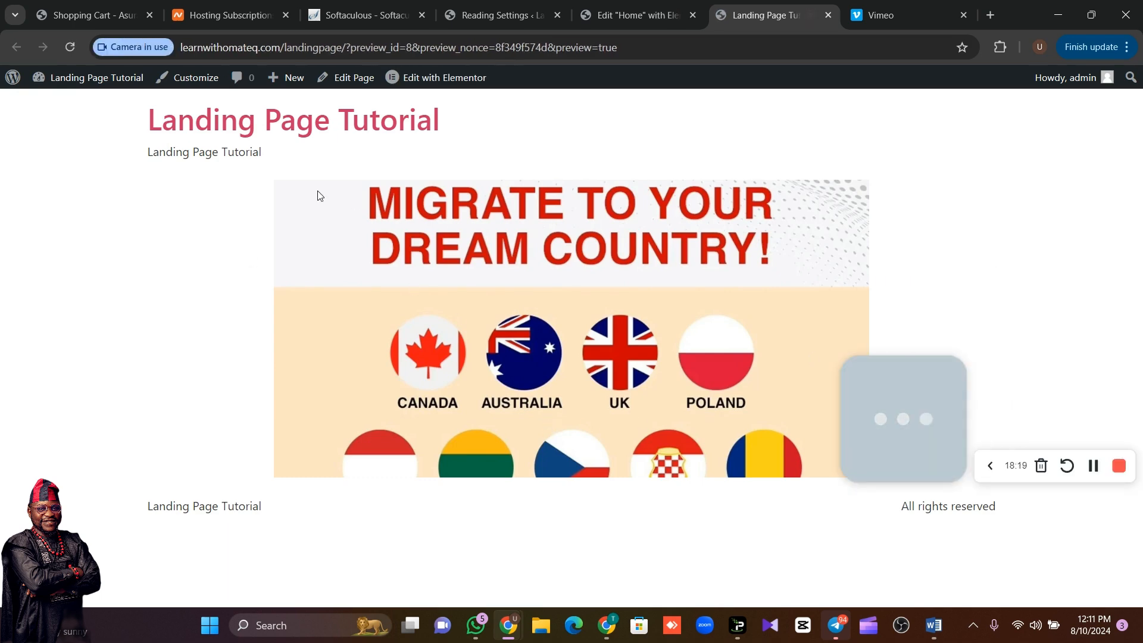
{"action": "left_click", "coordinate": [640, 5]}
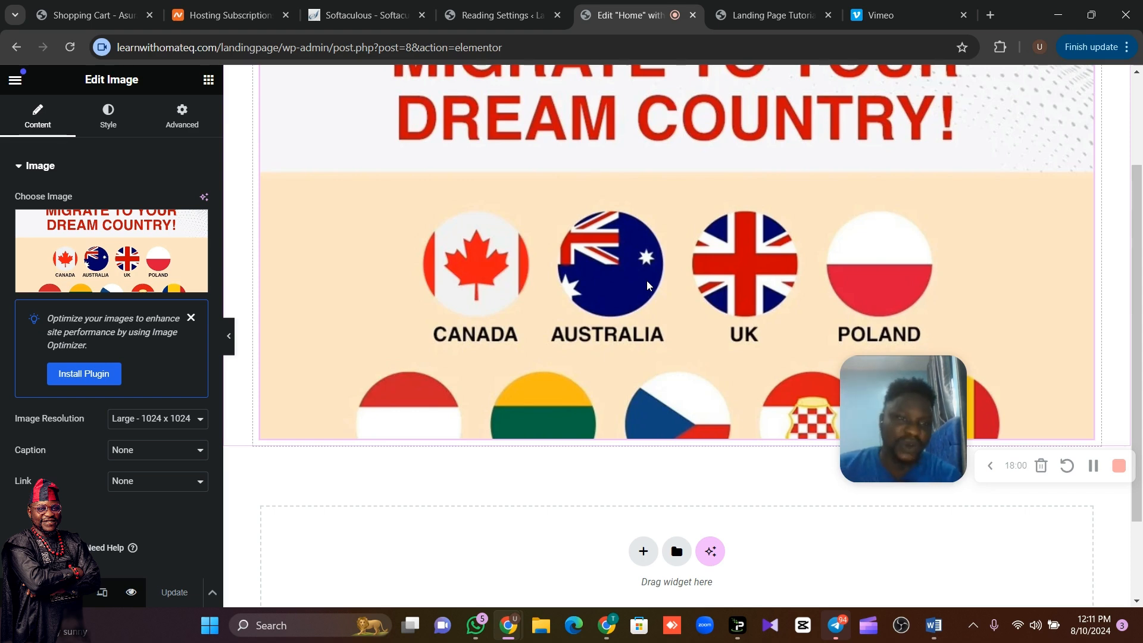
Add a single-column section below the banner and drag a Heading widget into it
{"action": "scroll", "coordinate": [662, 443], "scroll_direction": "down", "scroll_amount": 2}
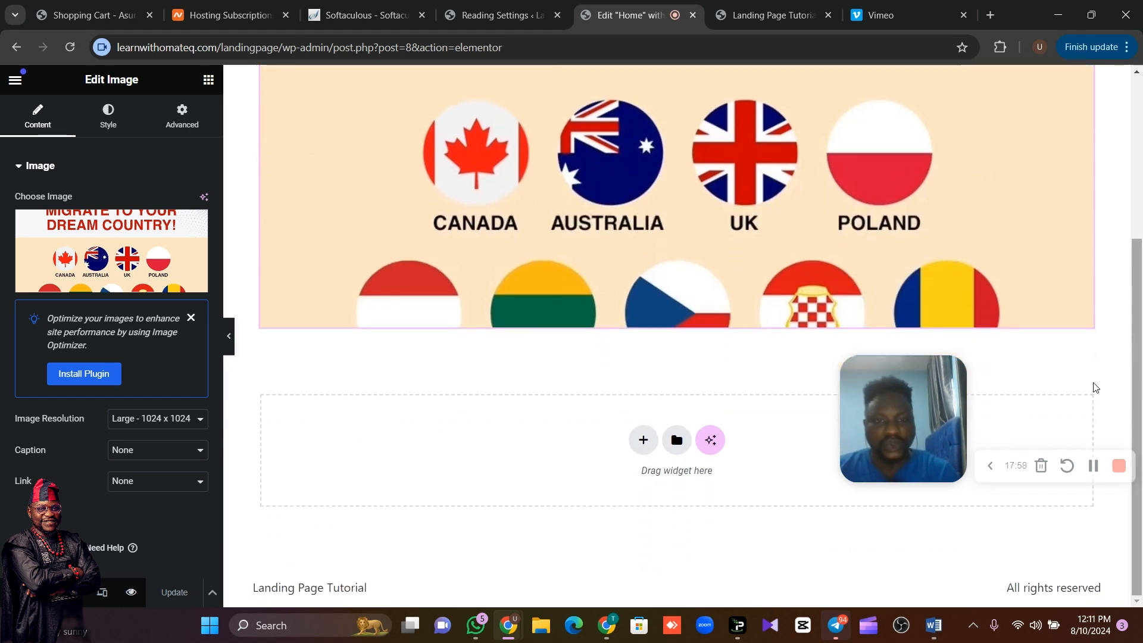
{"action": "left_click", "coordinate": [645, 442]}
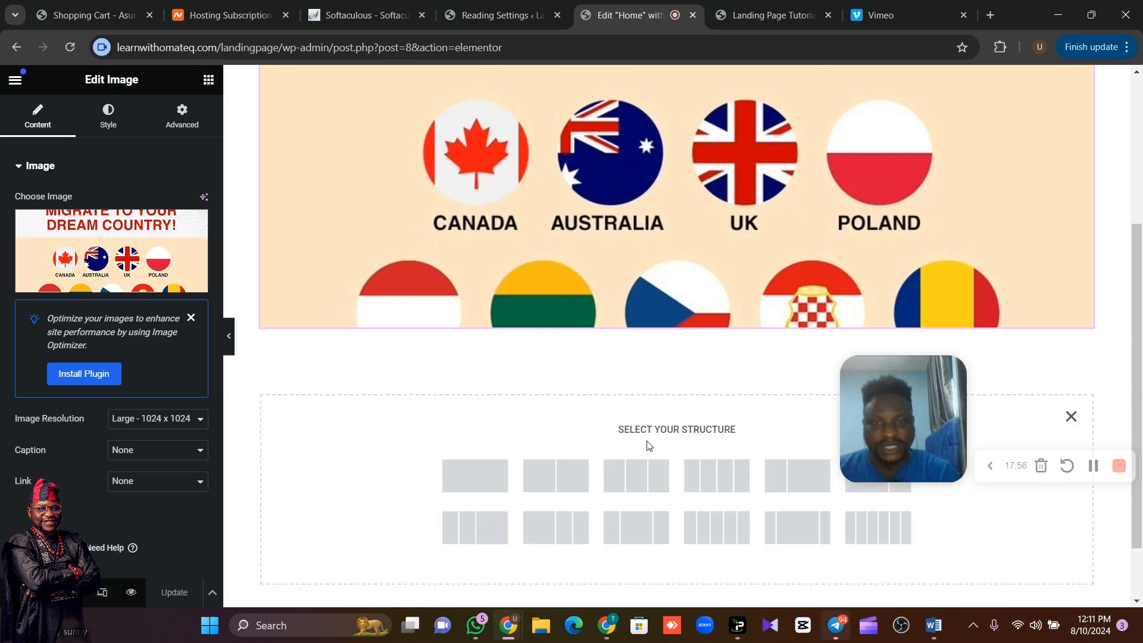
{"action": "left_click", "coordinate": [495, 485]}
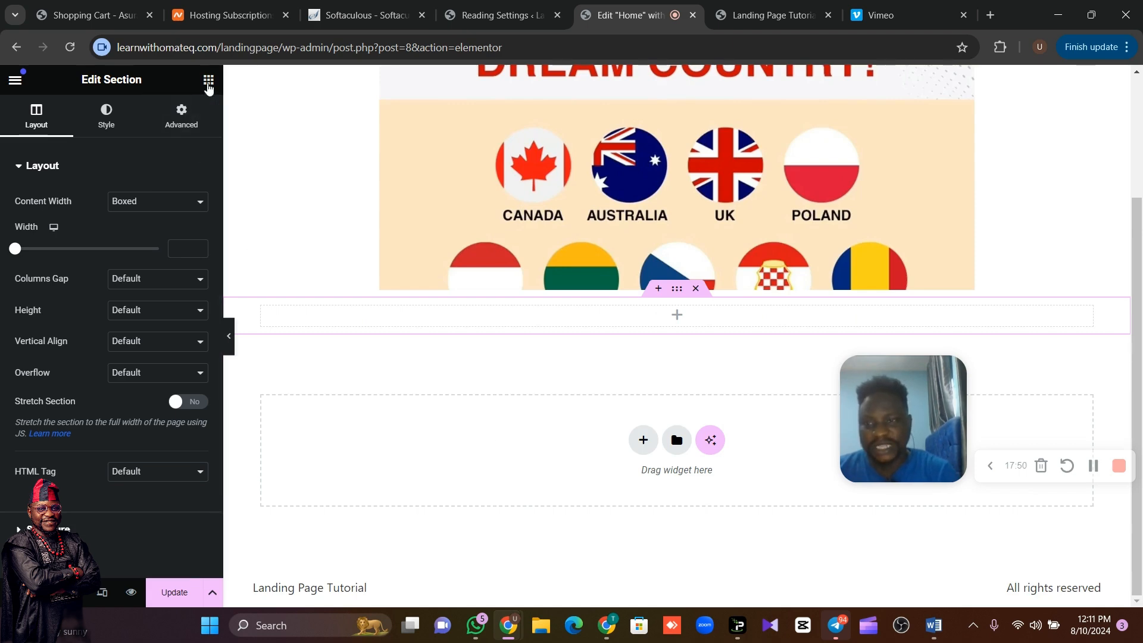
{"action": "left_click", "coordinate": [208, 85]}
{"action": "left_click_drag", "start_coordinate": [163, 310], "coordinate": [605, 316]}
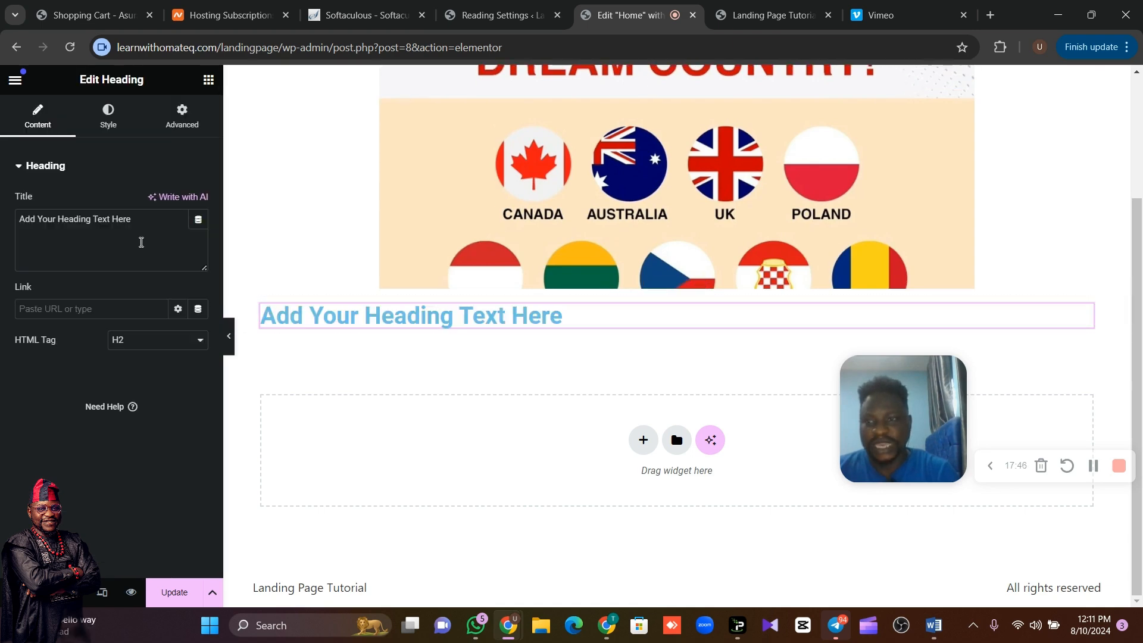
Change the heading text to 'CONGRATULATIONS: TAKE ACTION BELOW'
{"action": "triple_click", "coordinate": [141, 242]}
{"action": "type", "text": "CONGRA"}
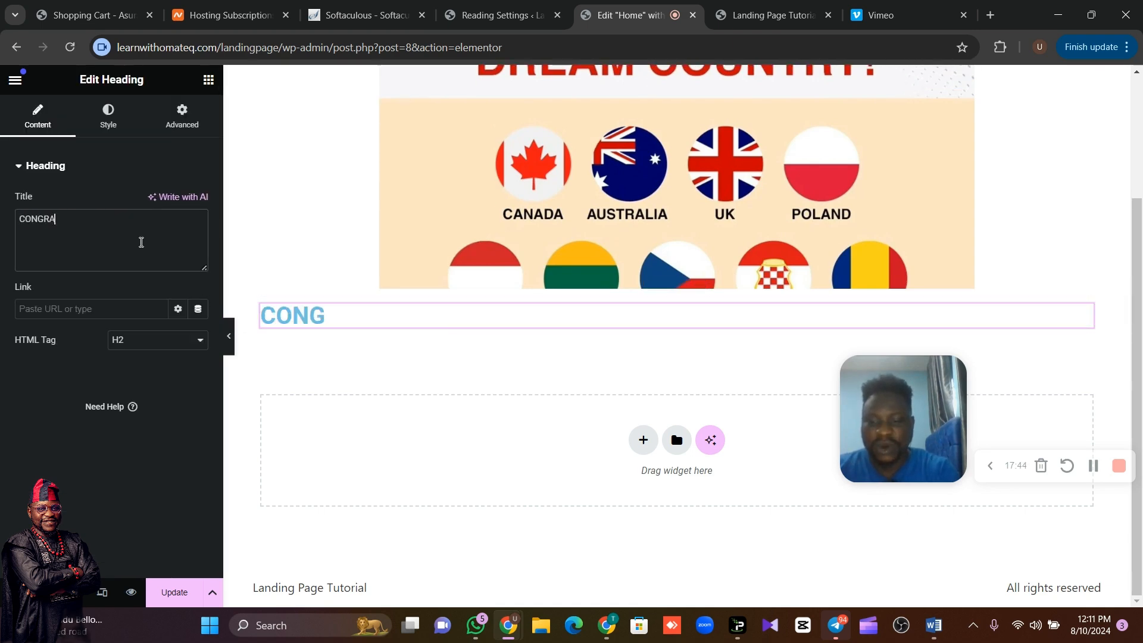
{"action": "type", "text": "TULATIONS"}
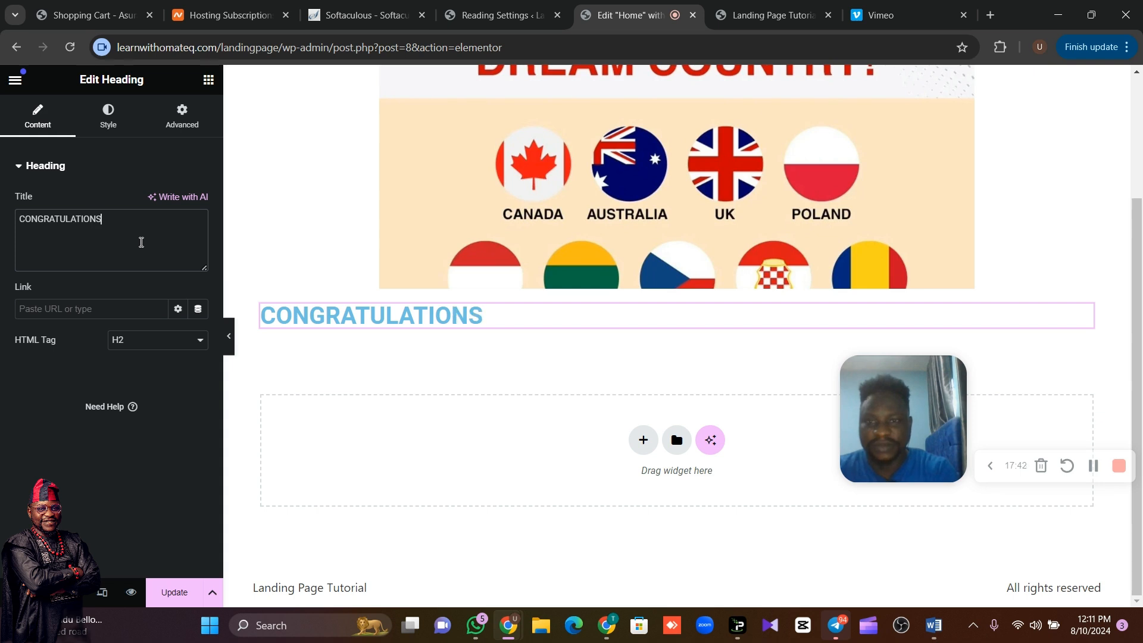
{"action": "type", "text": ": CLICK"}
{"action": "key", "text": "BackSpace"}
{"action": "key", "text": "BackSpace"}
{"action": "key", "text": "BackSpace"}
{"action": "key", "text": "BackSpace"}
{"action": "key", "text": "BackSpace"}
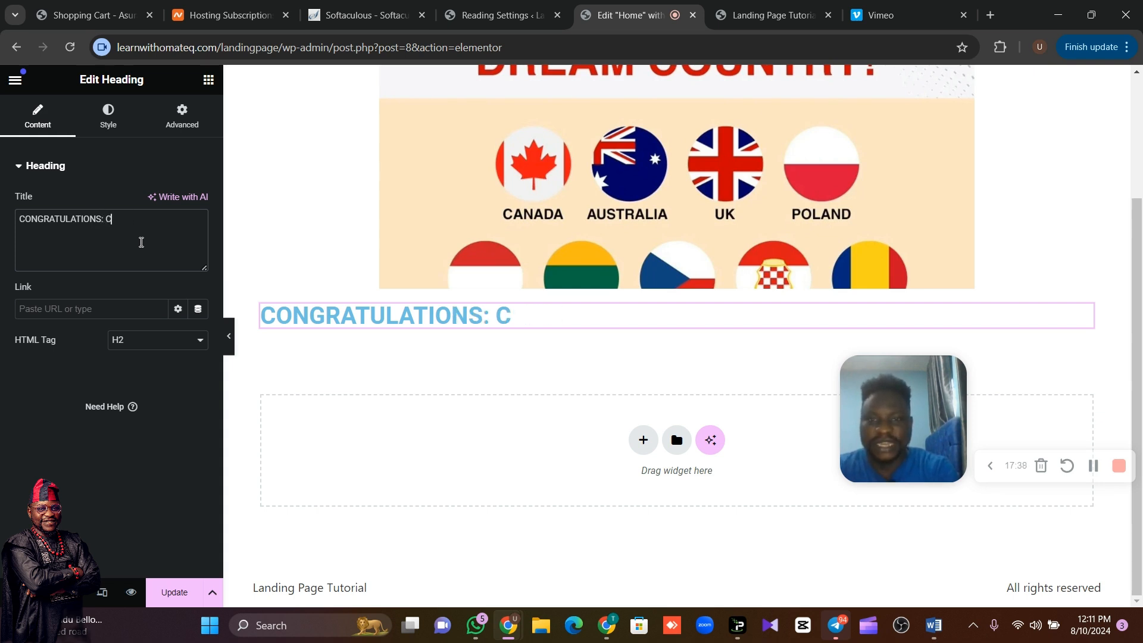
{"action": "type", "text": "TAKE ACTION BE"}
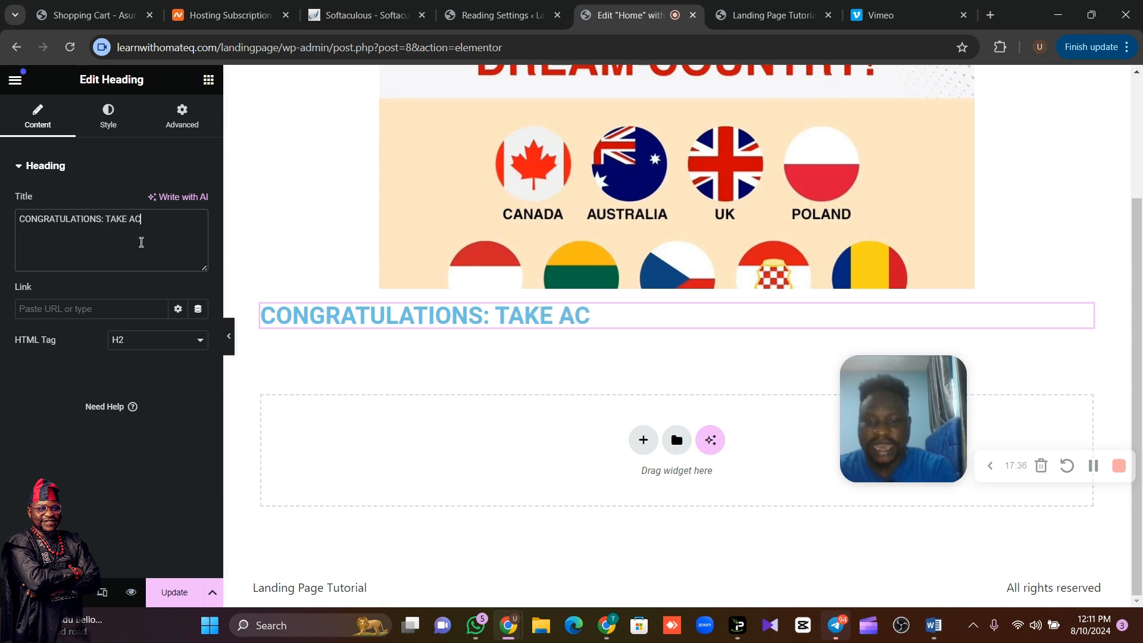
{"action": "type", "text": "LOW"}
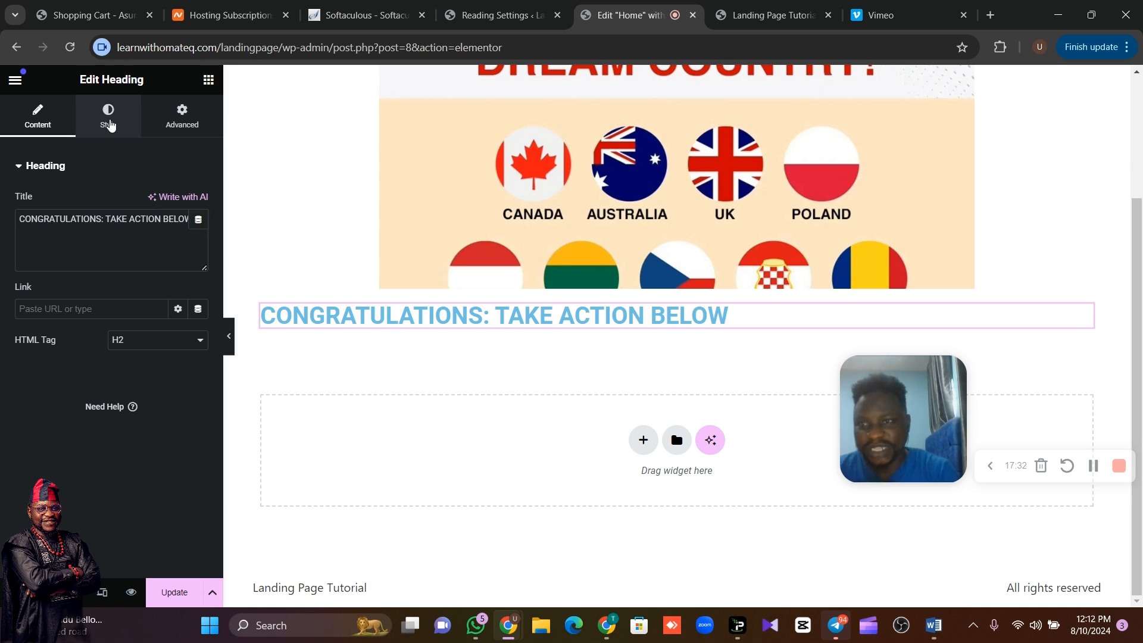
Center the CONGRATULATIONS: TAKE ACTION BELOW heading and colour its text black (#000000)
{"action": "left_click", "coordinate": [110, 124]}
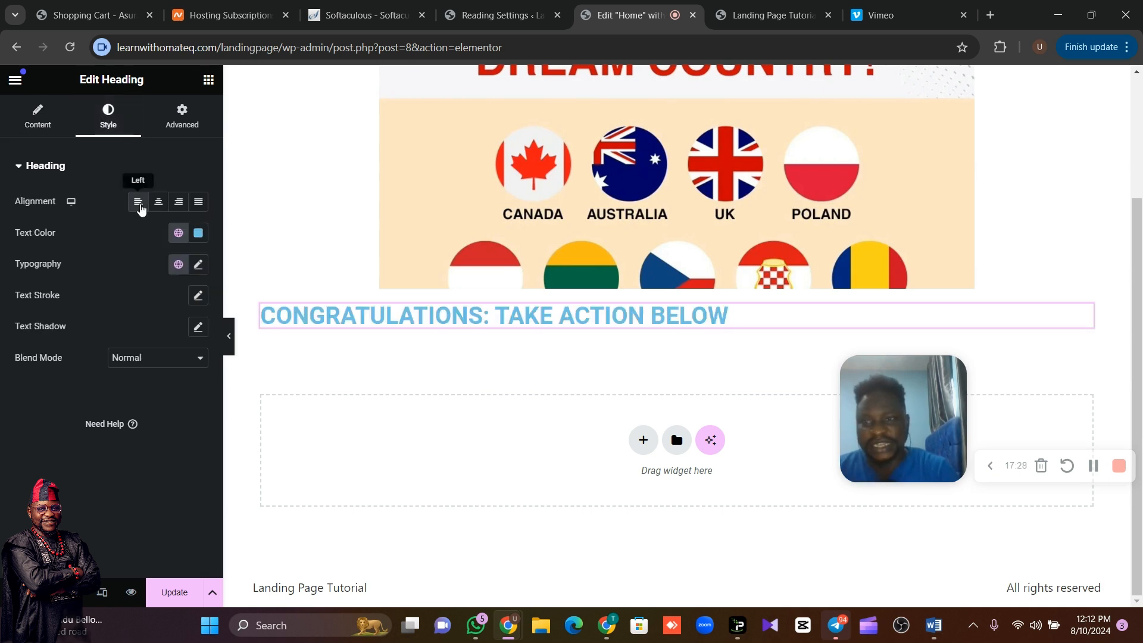
{"action": "left_click", "coordinate": [160, 204]}
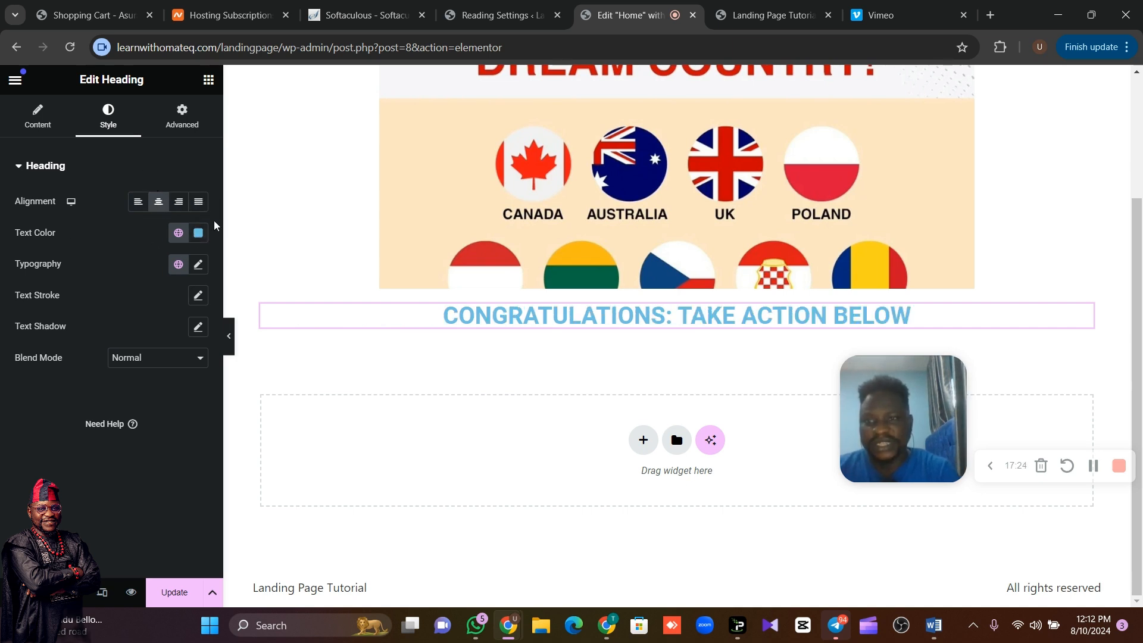
{"action": "left_click", "coordinate": [199, 234]}
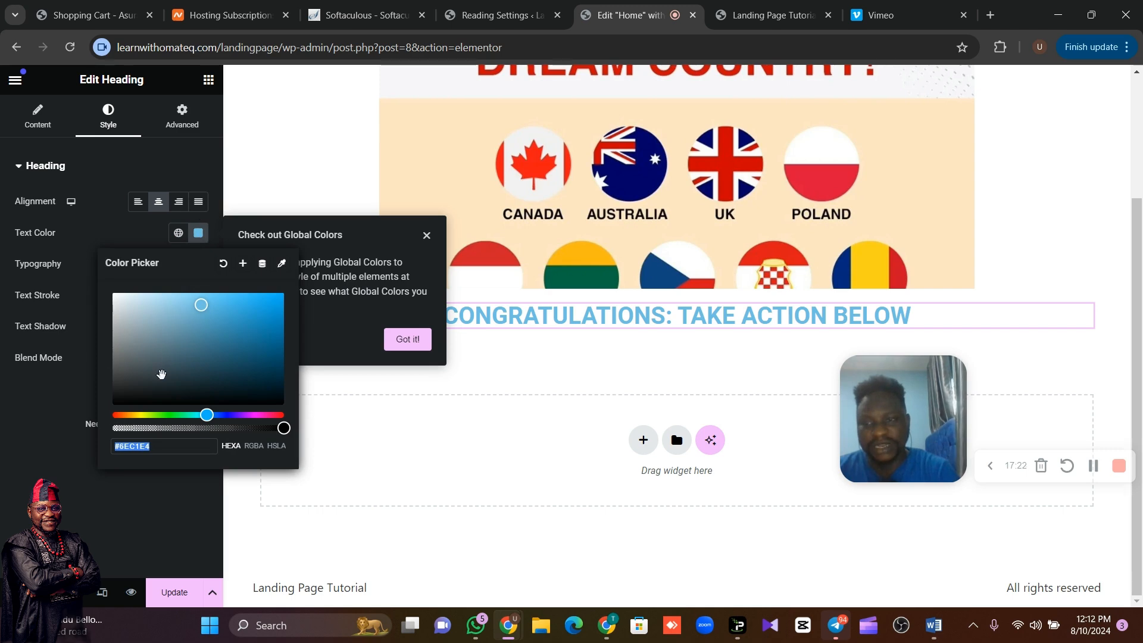
{"action": "left_click", "coordinate": [146, 388]}
{"action": "left_click_drag", "start_coordinate": [135, 393], "coordinate": [108, 415]}
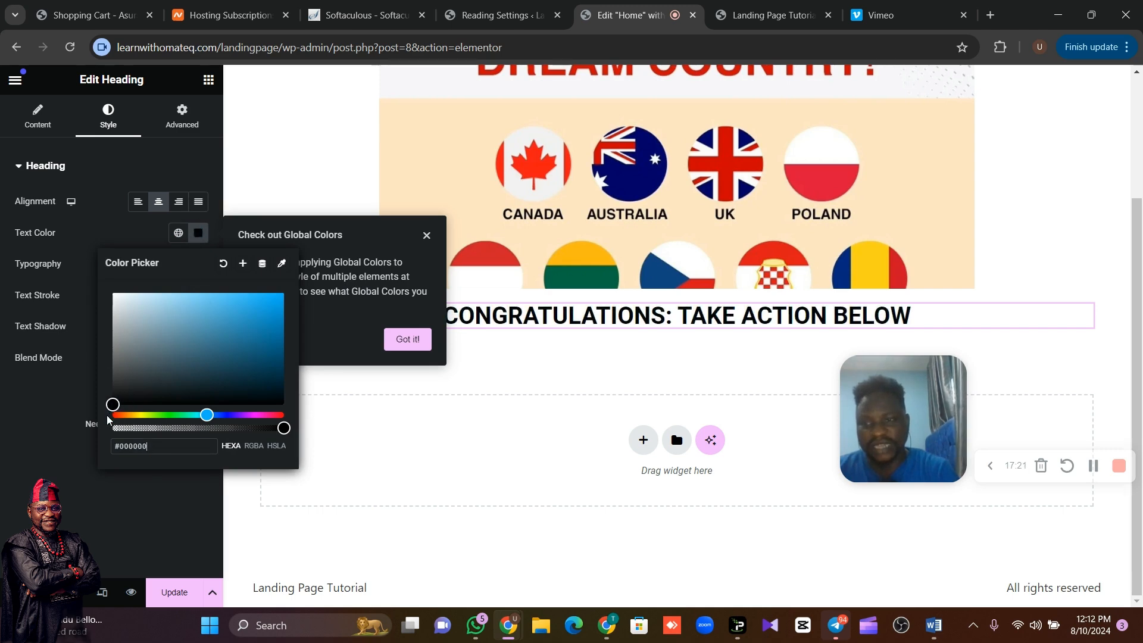
{"action": "left_click", "coordinate": [78, 324]}
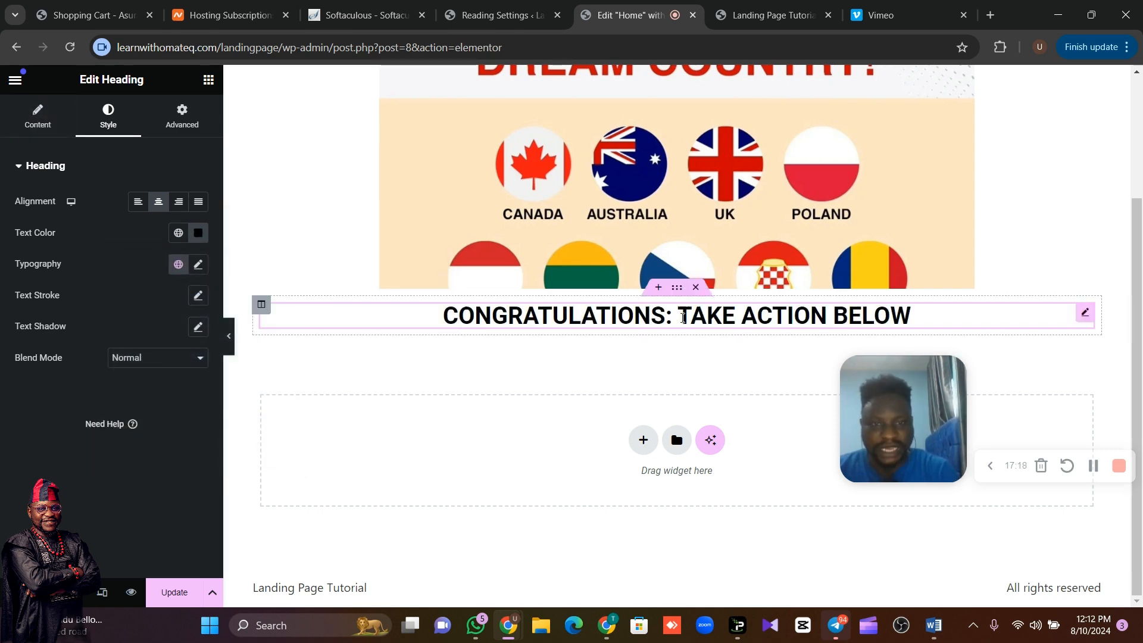
Insert <br> breaks so TAKE ACTION BELOW and three 👇 emojis sit on separate lines
{"action": "left_click", "coordinate": [38, 116]}
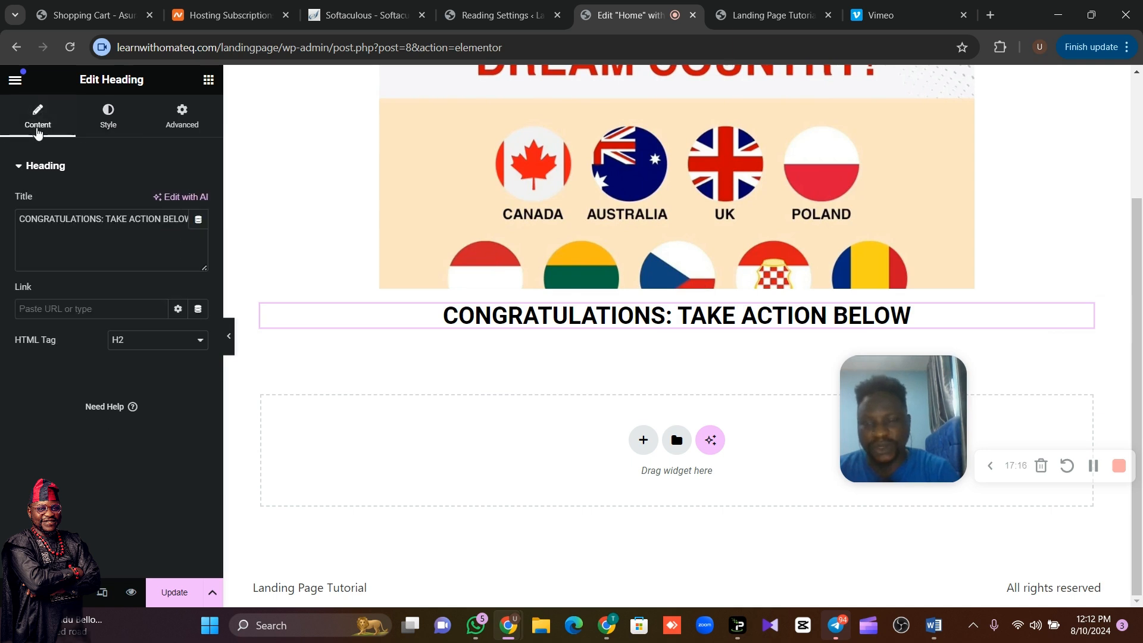
{"action": "left_click", "coordinate": [107, 218]}
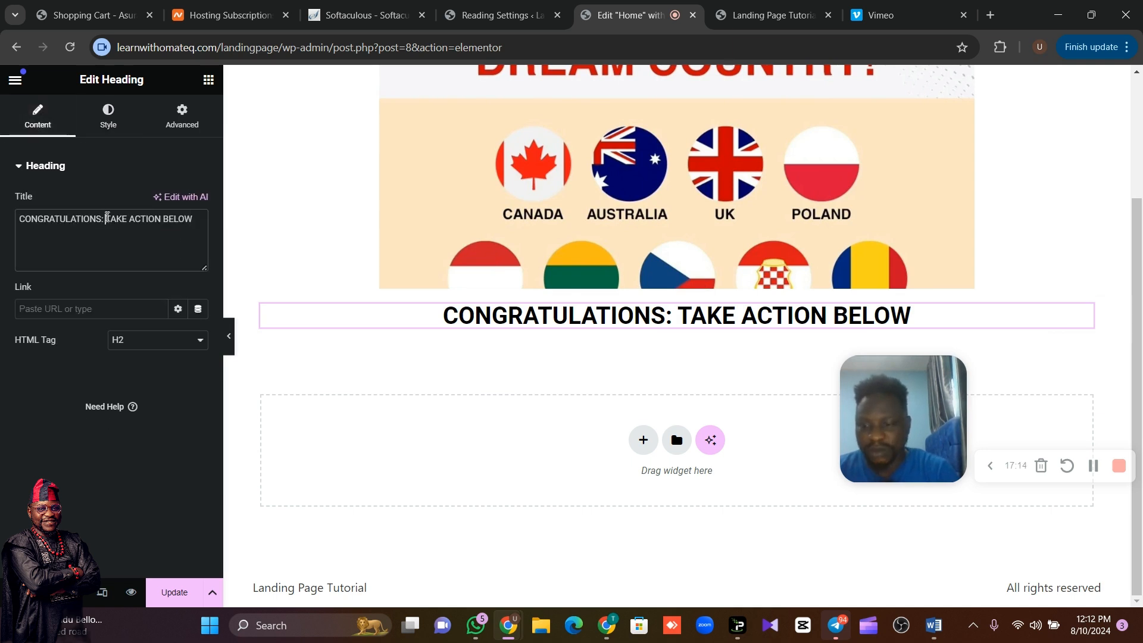
{"action": "type", "text": "<br>"}
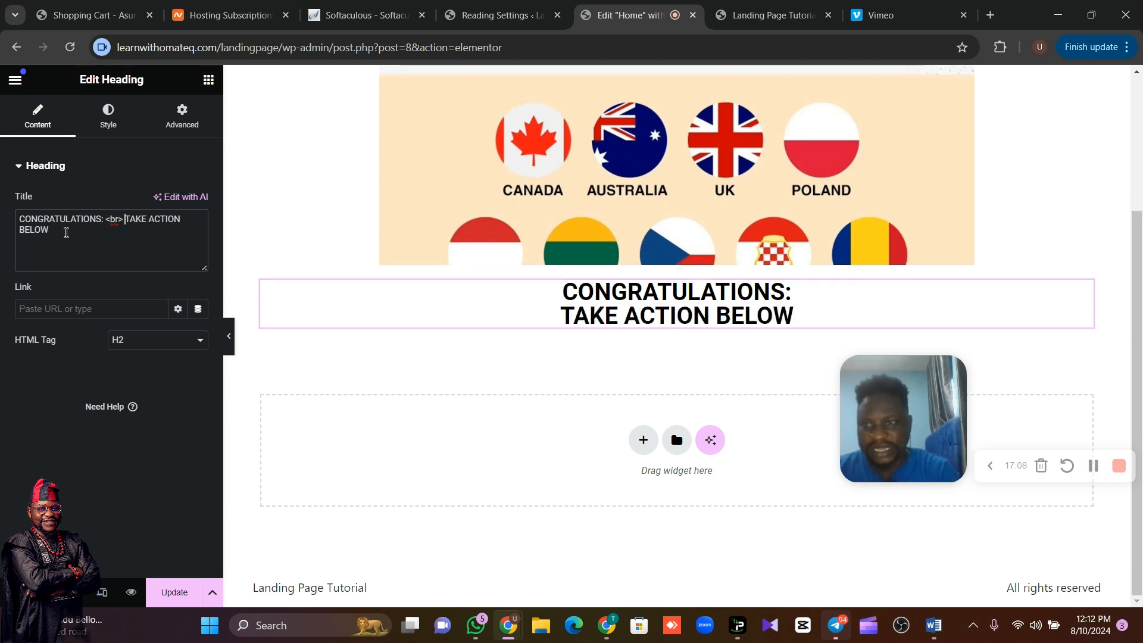
{"action": "left_click", "coordinate": [65, 229]}
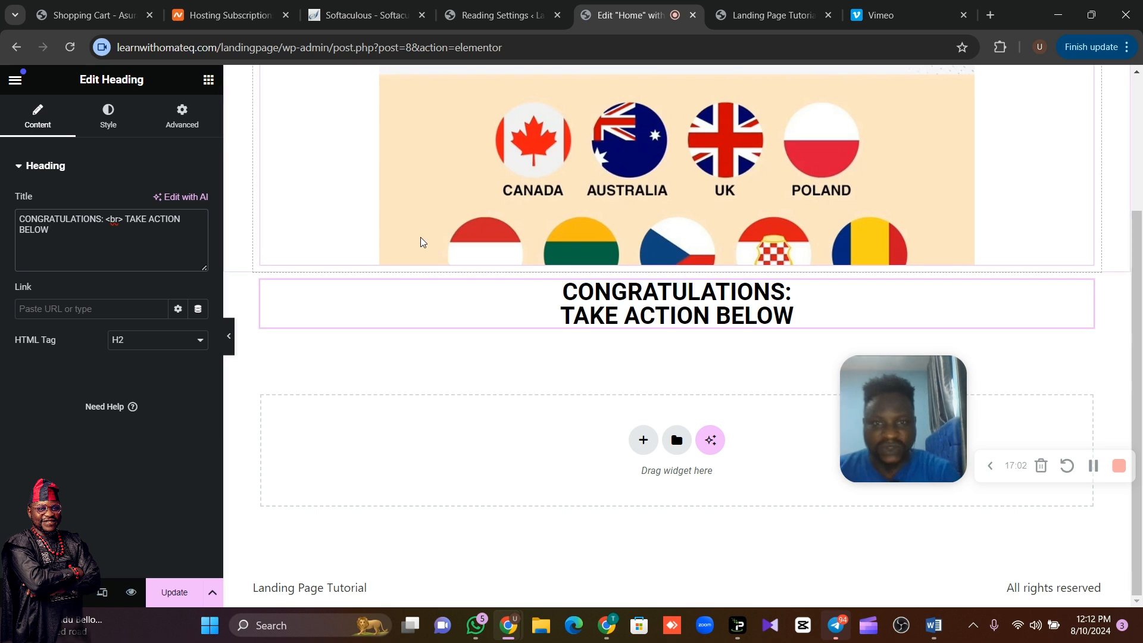
{"action": "left_click", "coordinate": [1094, 465]}
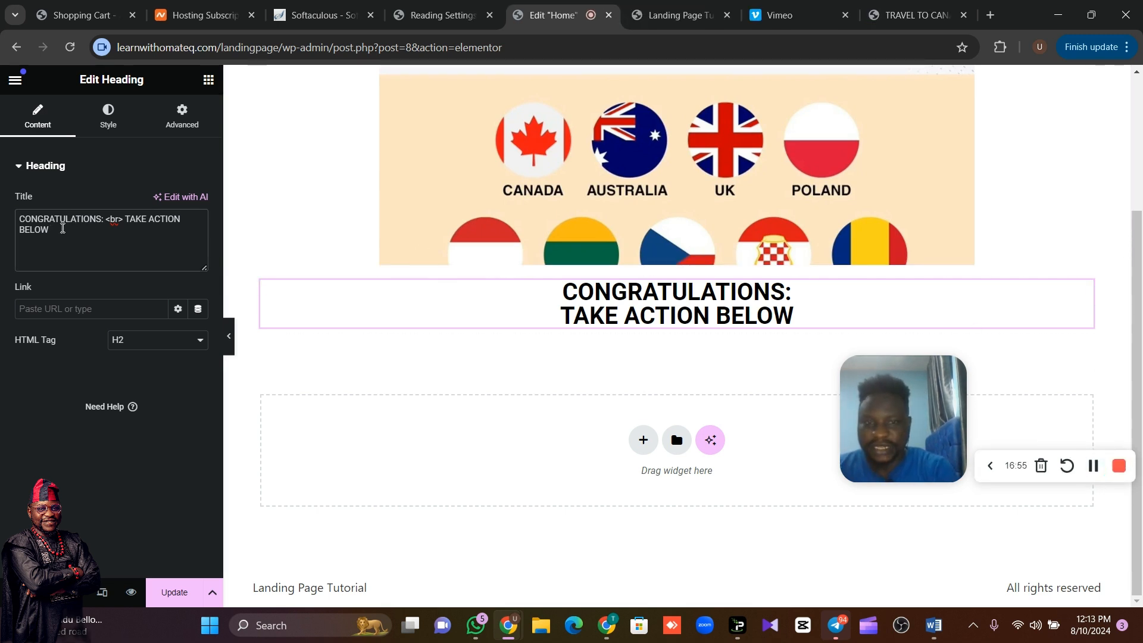
{"action": "type", "text": "👇 👇 👇"}
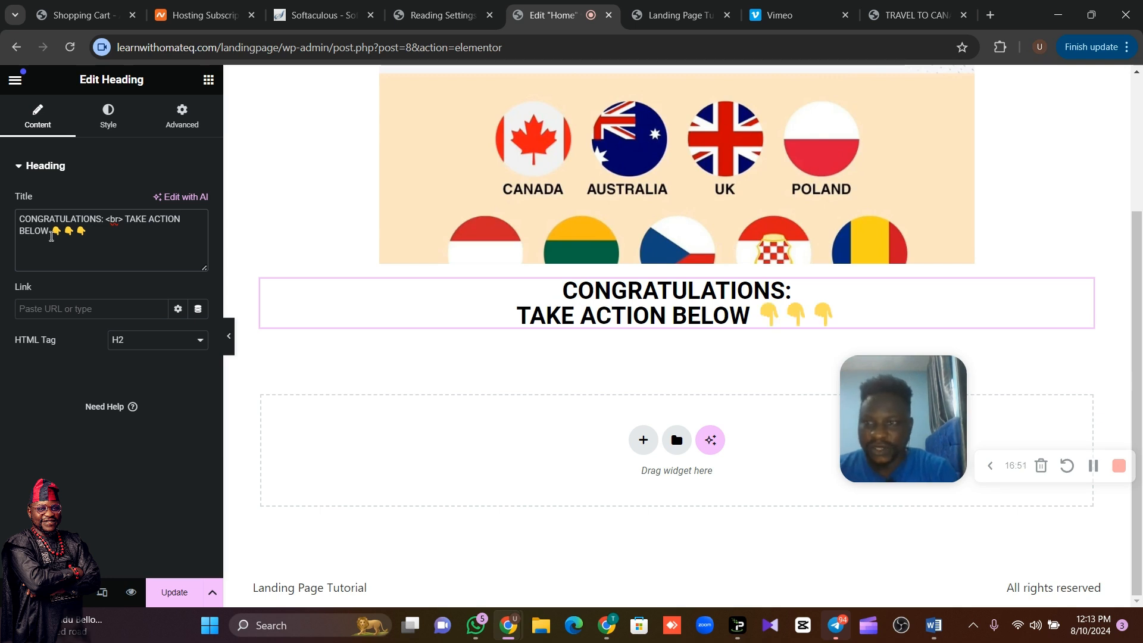
{"action": "type", "text": "<br>"}
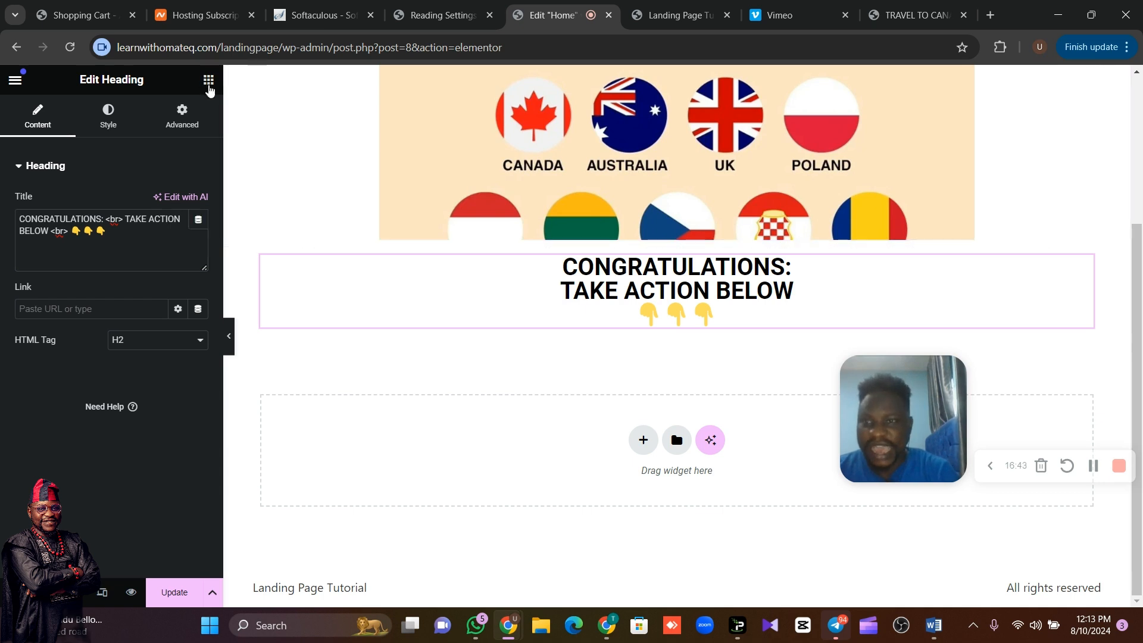
{"action": "left_click", "coordinate": [208, 87]}
Search widgets for 'image' and place an Image Box below the heading
{"action": "type", "text": "image"}
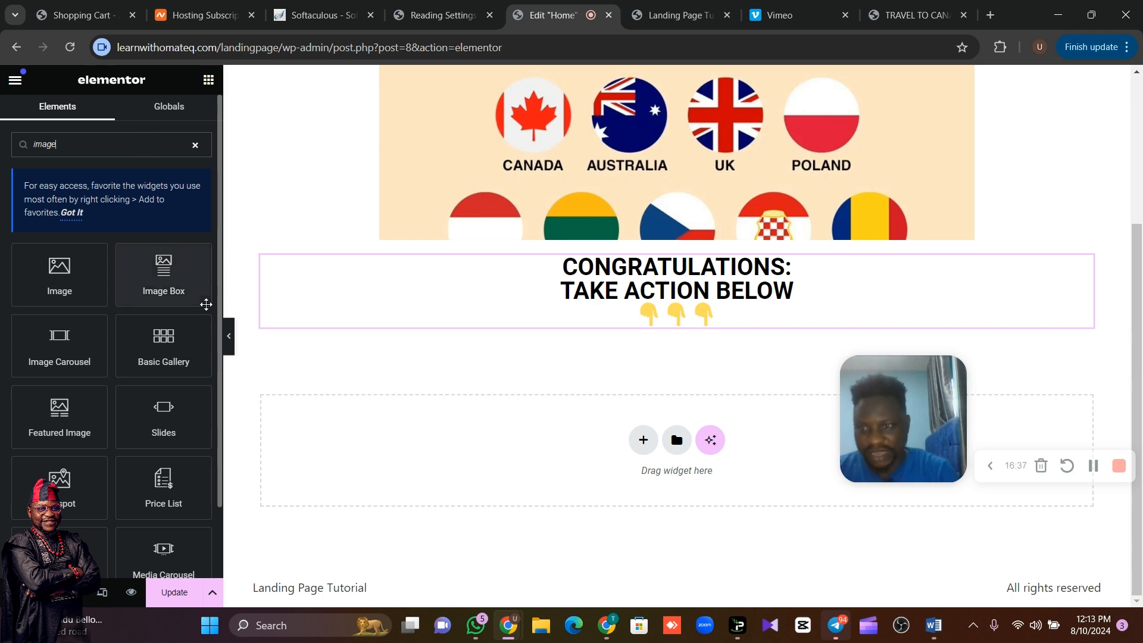
{"action": "scroll", "coordinate": [218, 351], "scroll_direction": "down", "scroll_amount": 2}
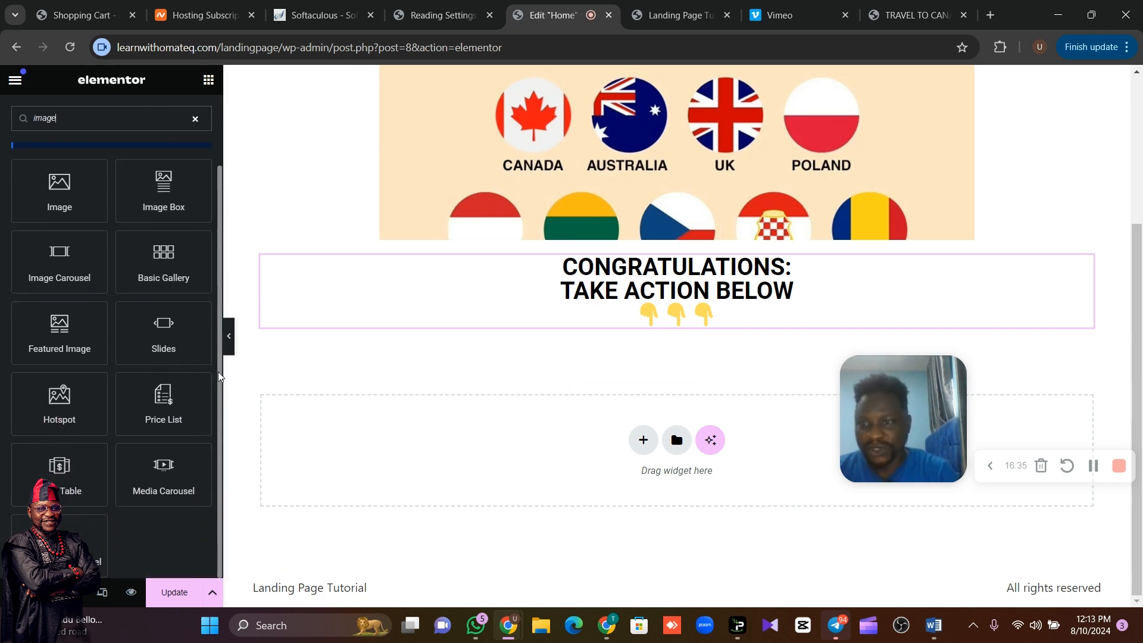
{"action": "left_click_drag", "start_coordinate": [59, 342], "coordinate": [475, 327]}
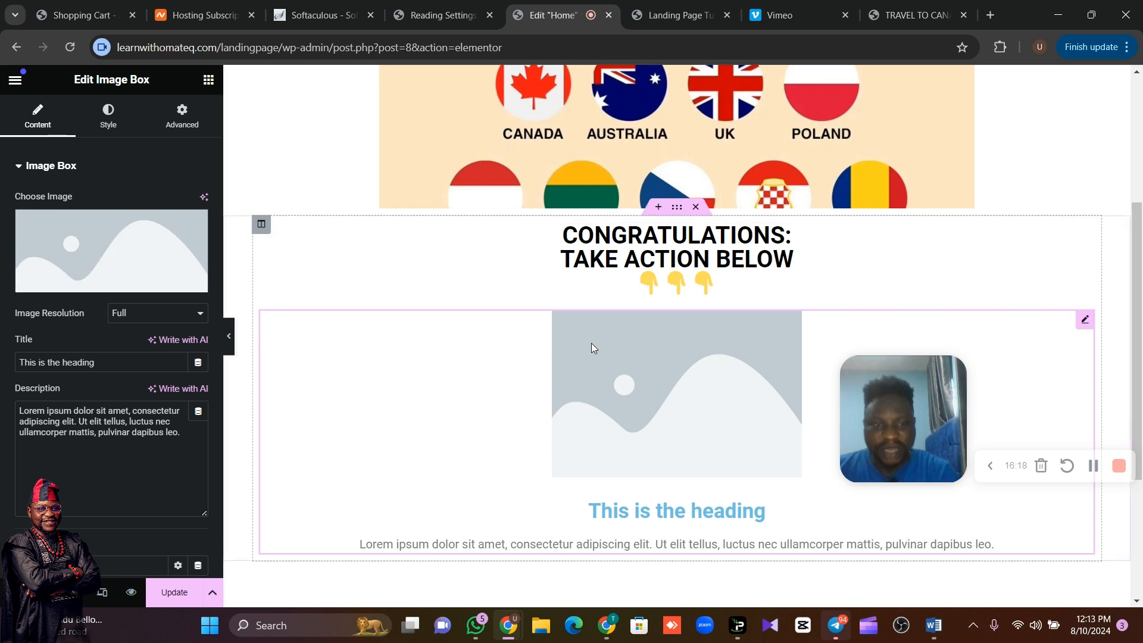
Upload canada and canada2 images and set the Canada flag as the box image
{"action": "left_click", "coordinate": [91, 286]}
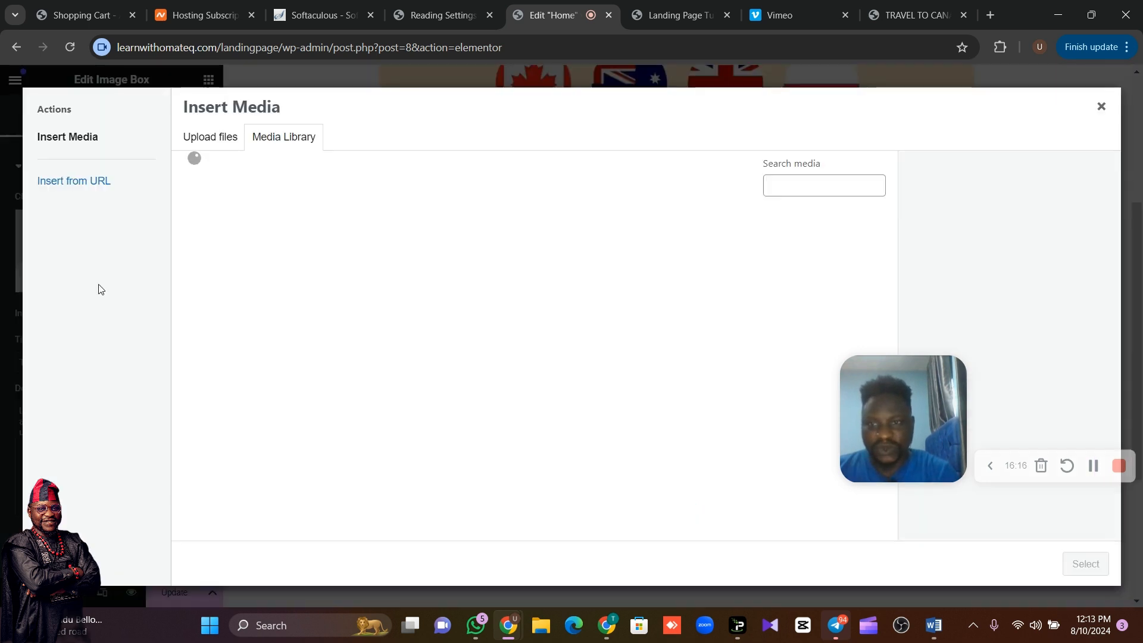
{"action": "left_click", "coordinate": [225, 142]}
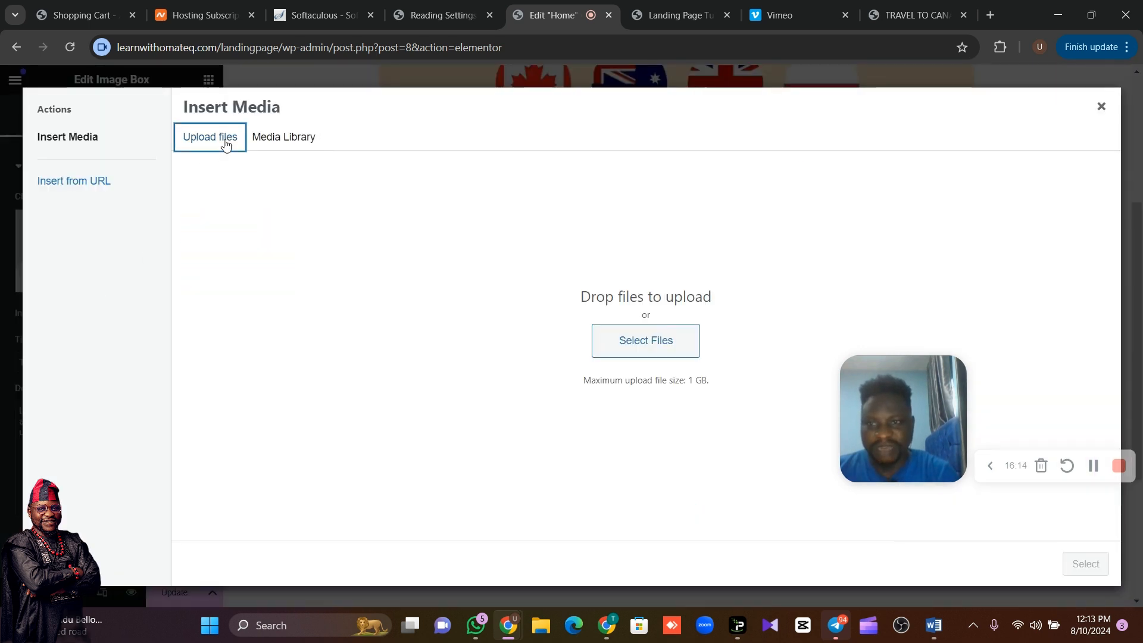
{"action": "left_click", "coordinate": [663, 342]}
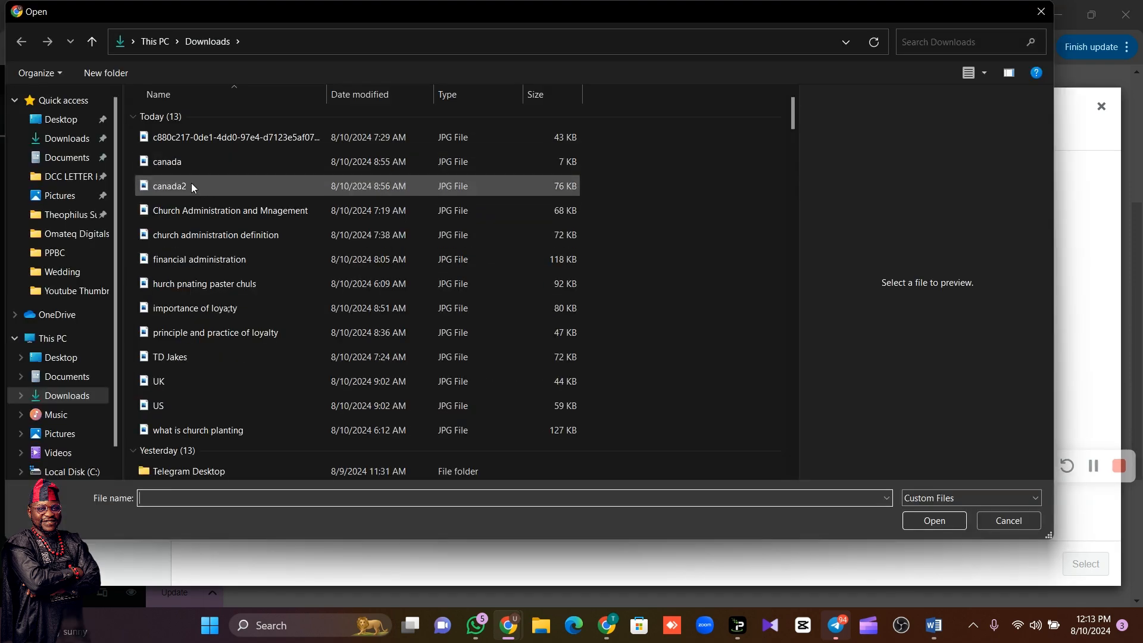
{"action": "left_click", "coordinate": [192, 185]}
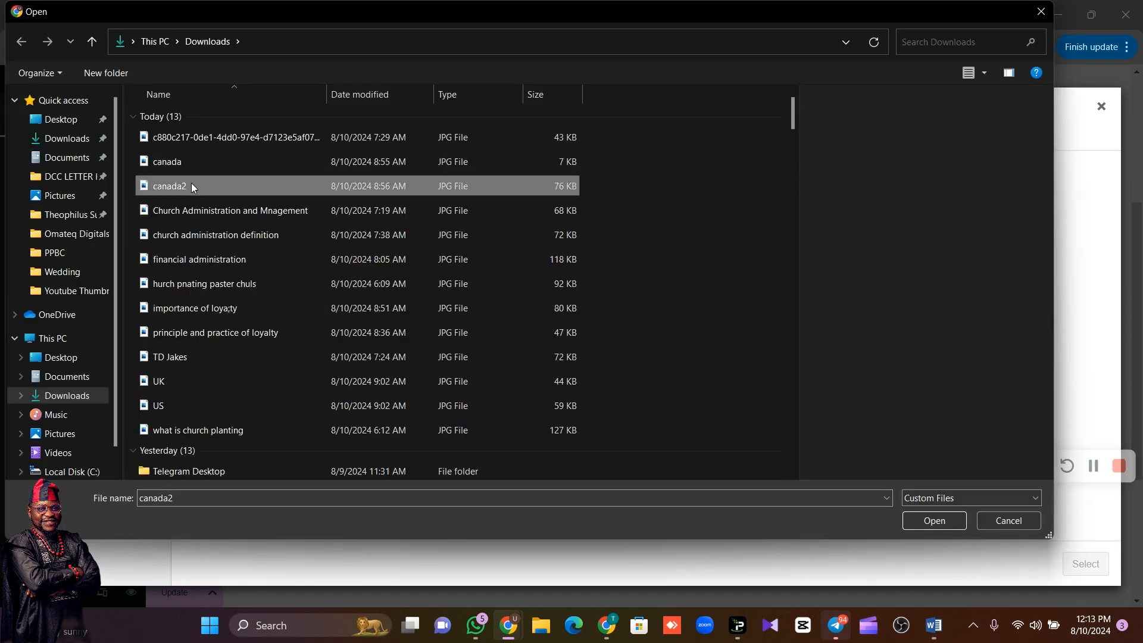
{"action": "left_click", "coordinate": [188, 162], "text": "ctrl"}
{"action": "key", "text": "Return"}
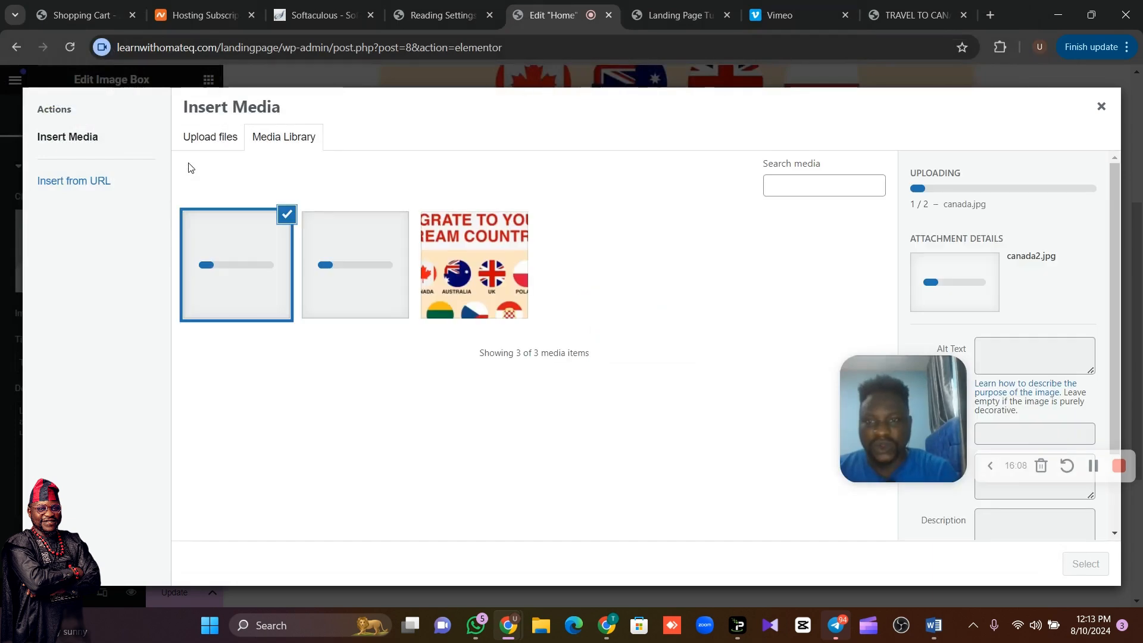
{"action": "left_click", "coordinate": [360, 282]}
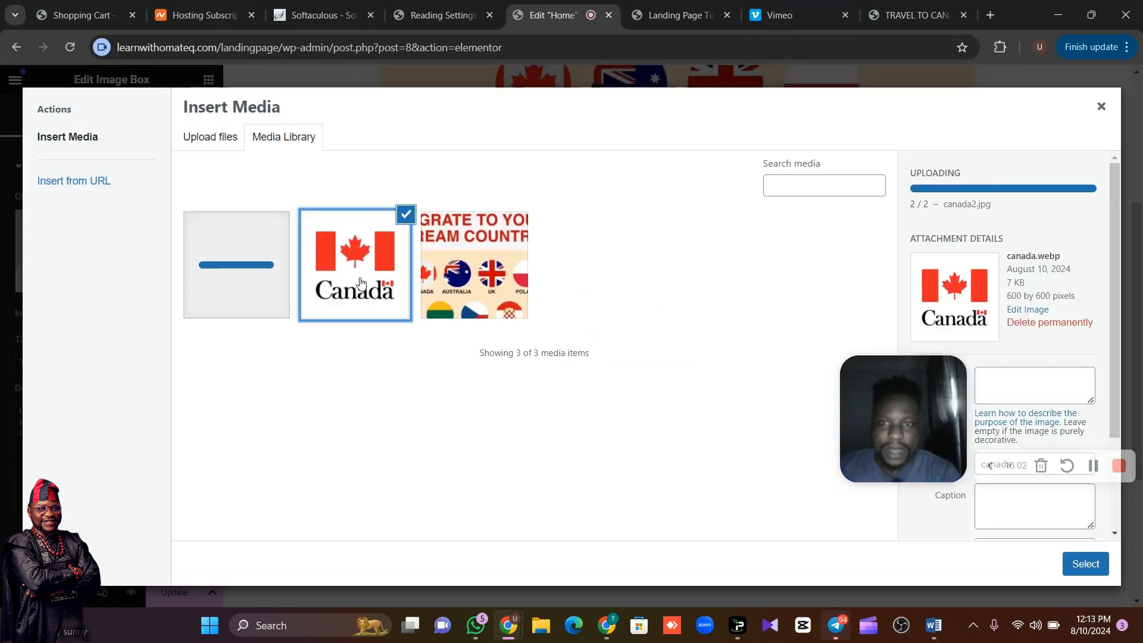
{"action": "left_click", "coordinate": [1086, 563]}
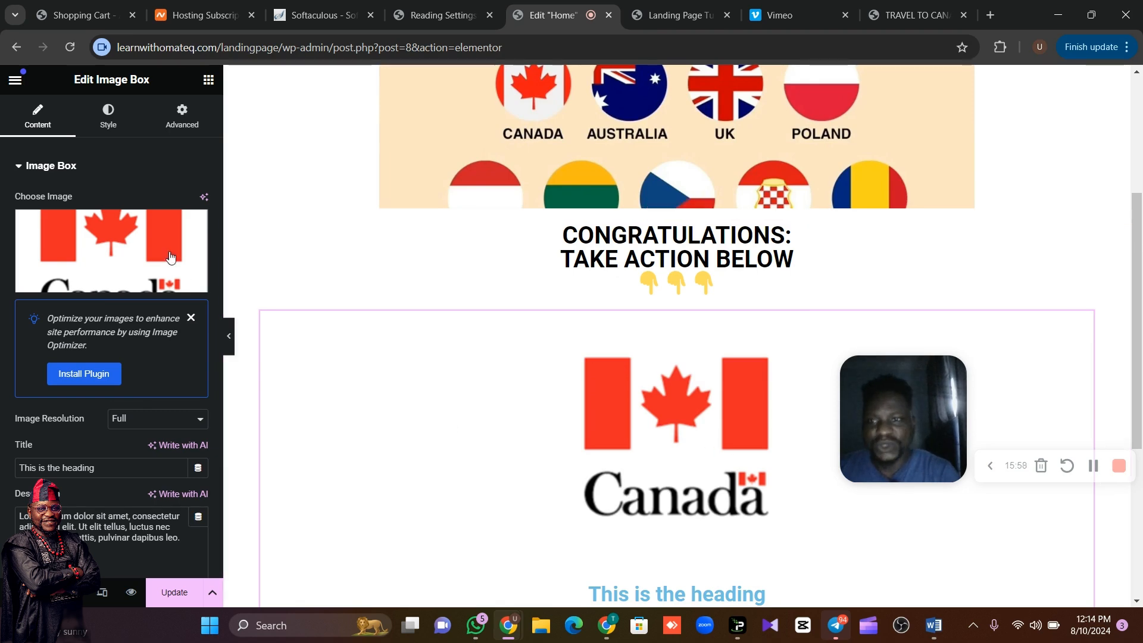
Position the image box's image to the left of its text
{"action": "left_click", "coordinate": [191, 318]}
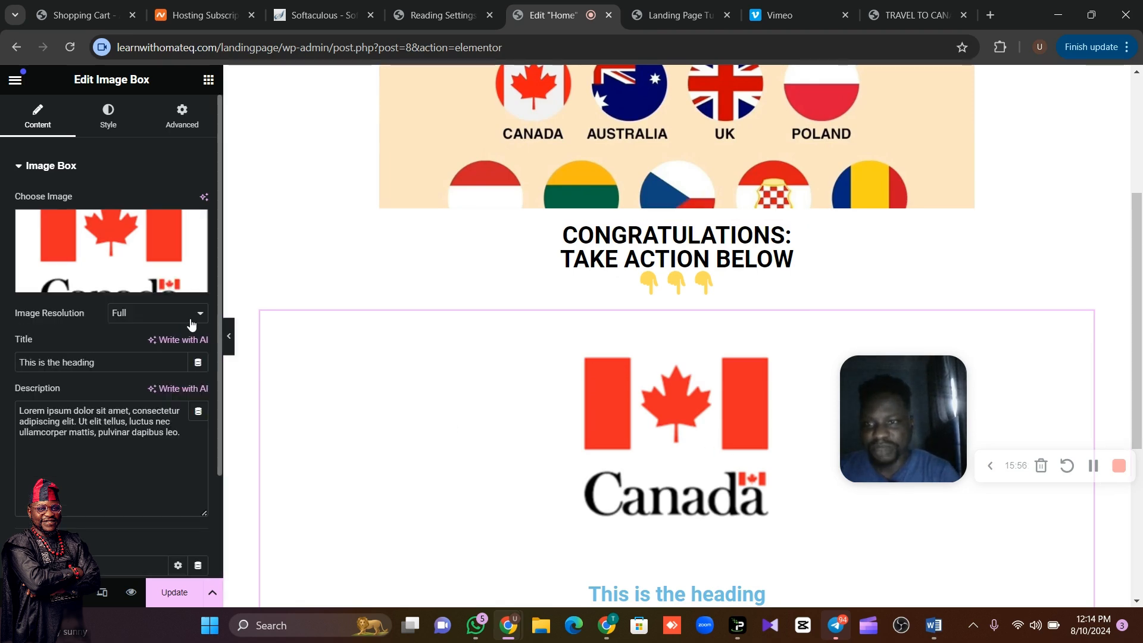
{"action": "left_click", "coordinate": [107, 130]}
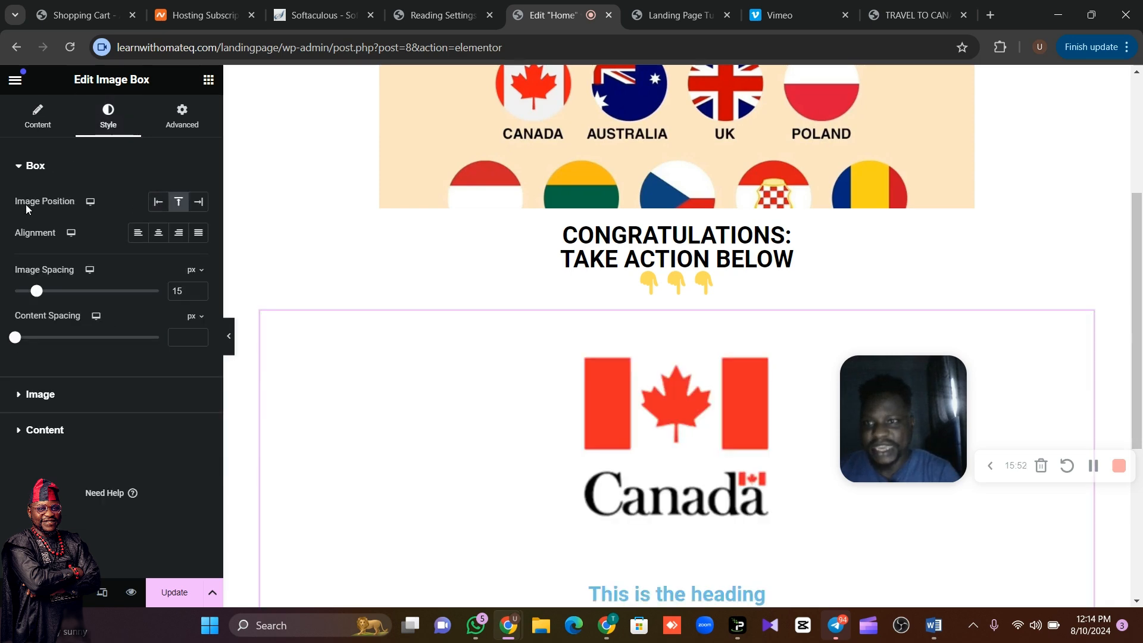
{"action": "left_click", "coordinate": [158, 202]}
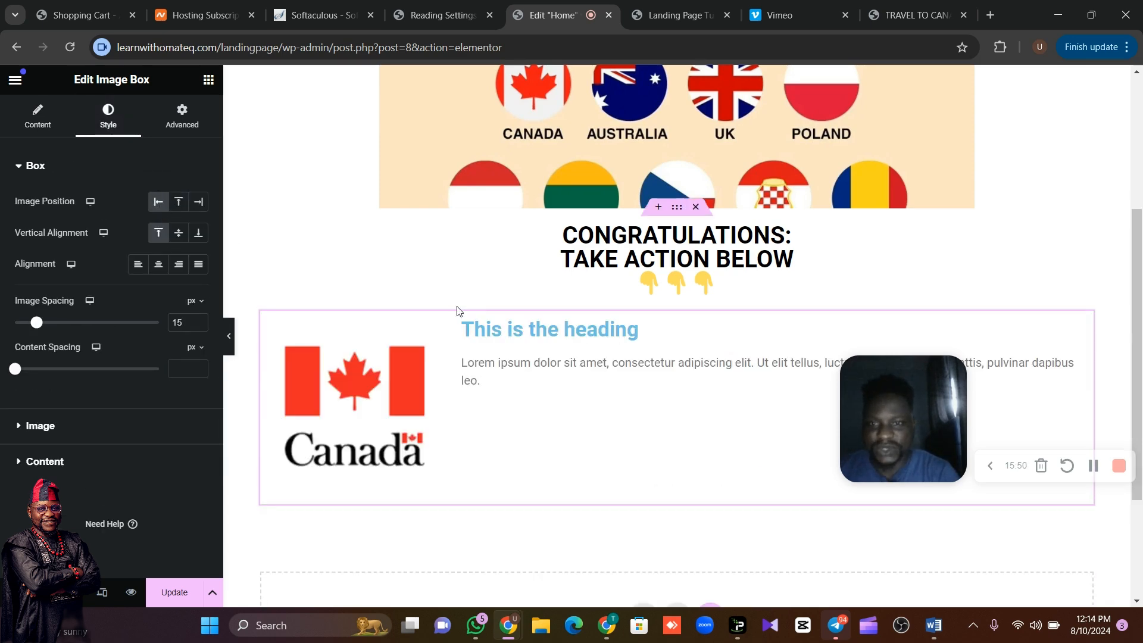
{"action": "left_click", "coordinate": [37, 117]}
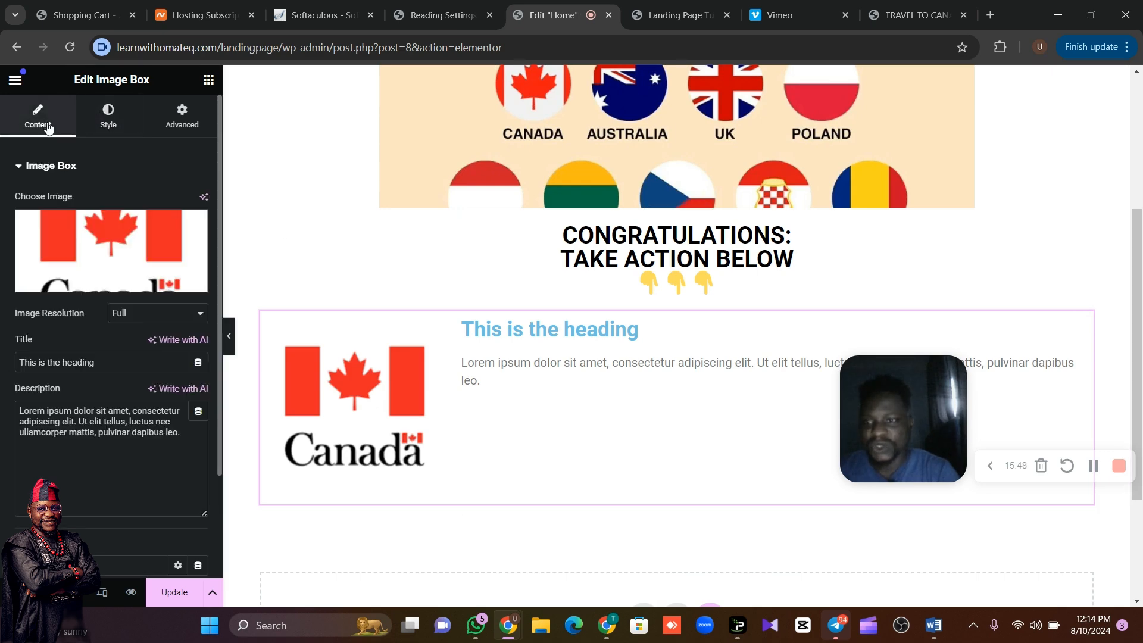
Set title 'HURRAY NOW!!' and description 'Click here your VISA is available now' with three 👇 emojis
{"action": "left_click_drag", "start_coordinate": [122, 367], "coordinate": [2, 364]}
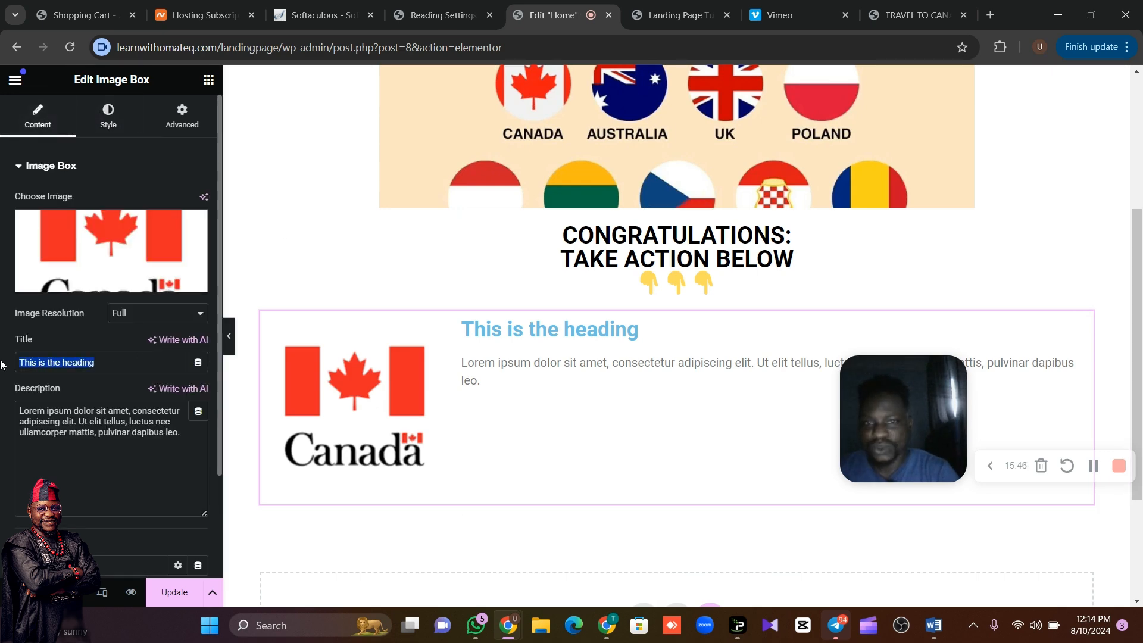
{"action": "type", "text": "HURR"}
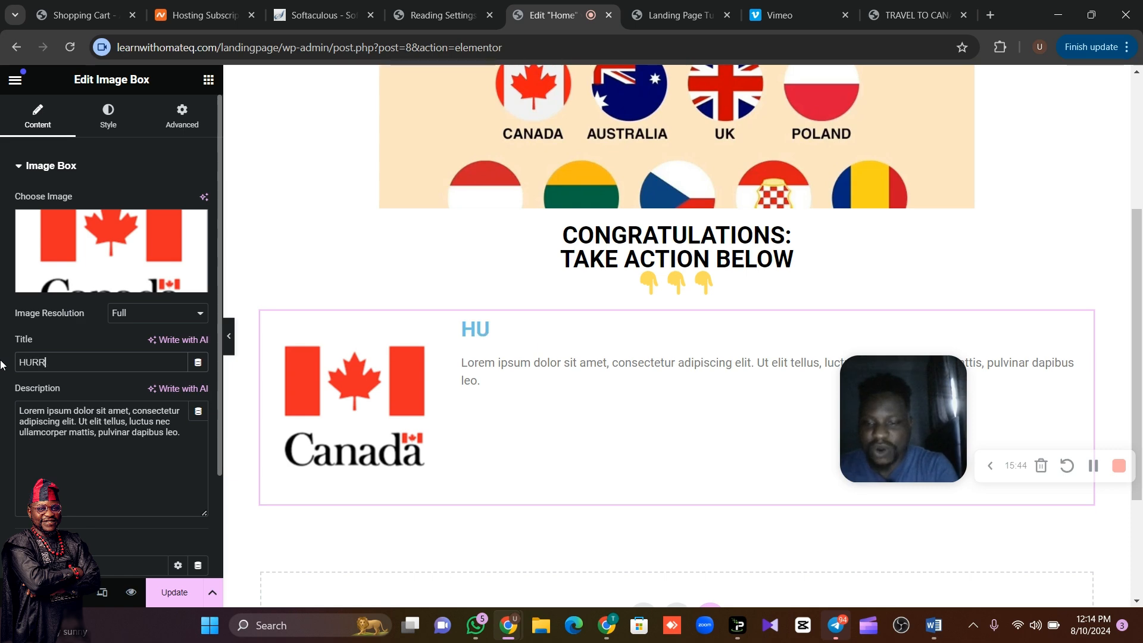
{"action": "type", "text": "AY NOW"}
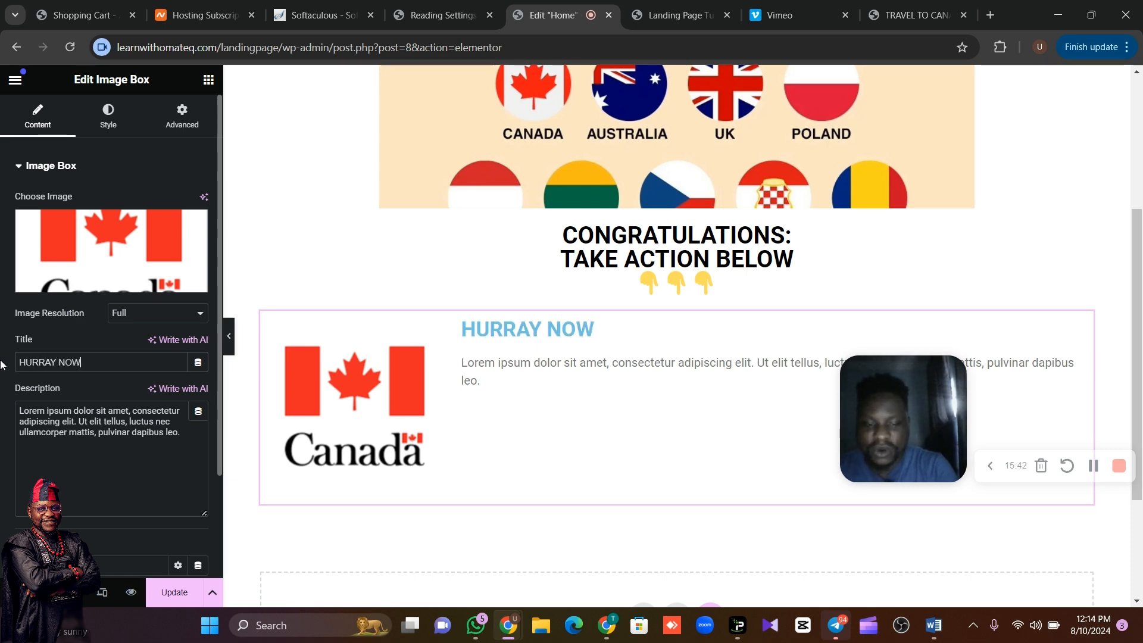
{"action": "type", "text": "!"}
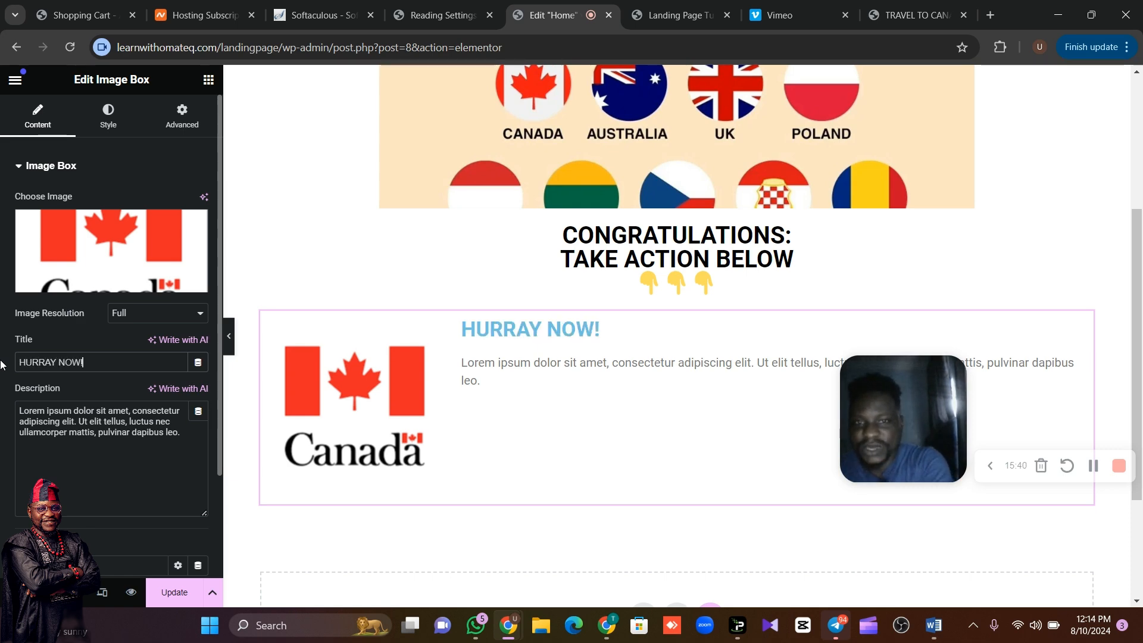
{"action": "type", "text": "!"}
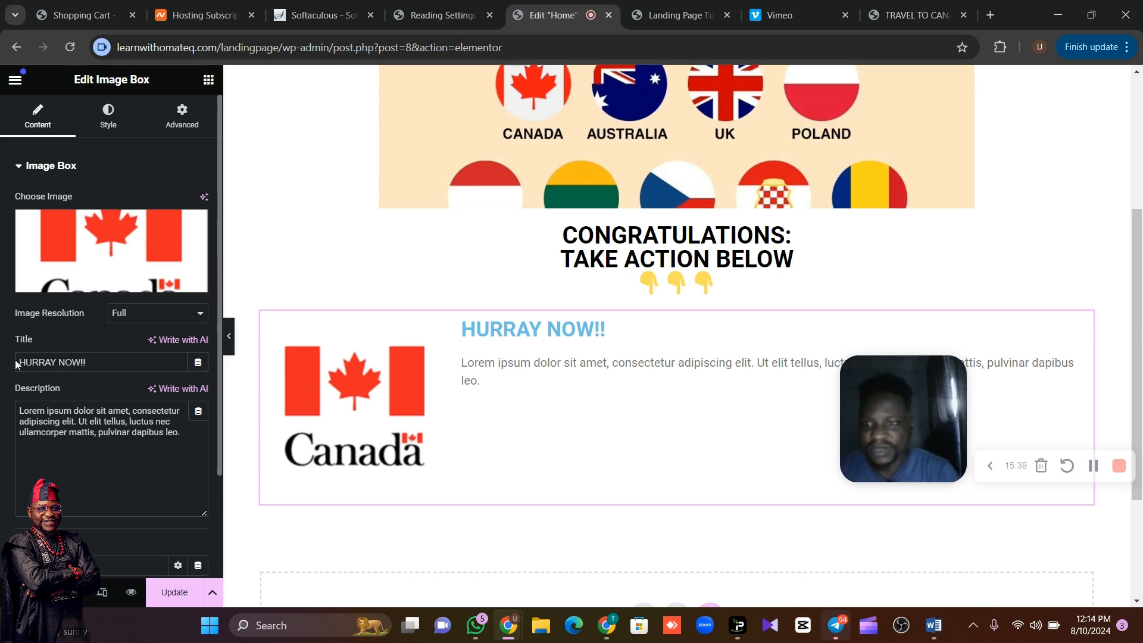
{"action": "left_click_drag", "start_coordinate": [183, 437], "coordinate": [7, 404]}
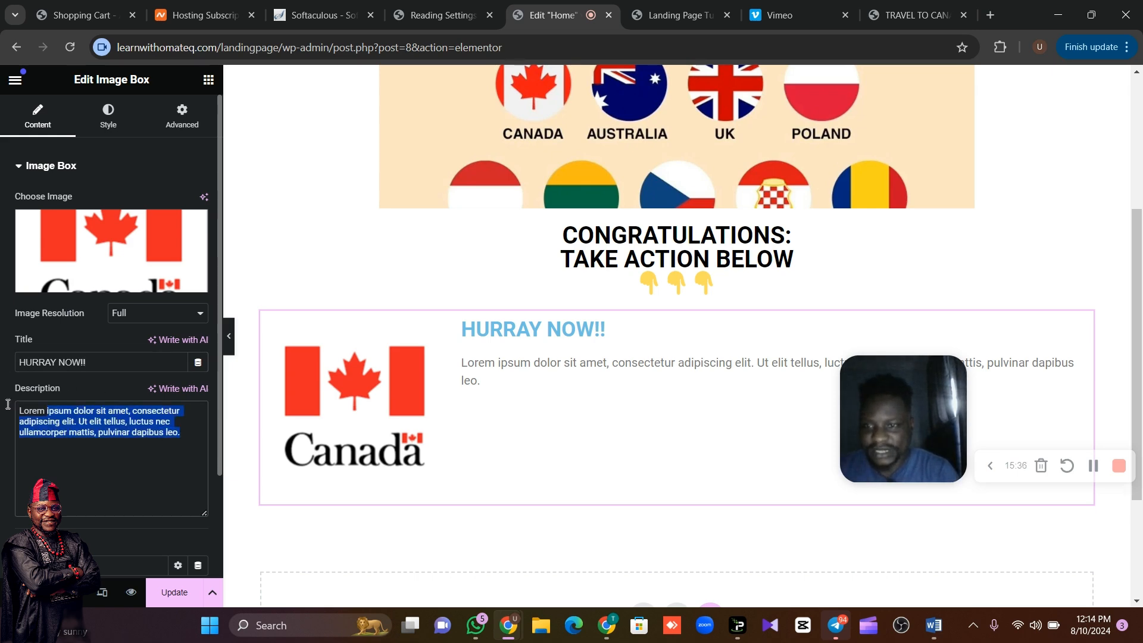
{"action": "key", "text": "BackSpace"}
{"action": "type", "text": "Click "}
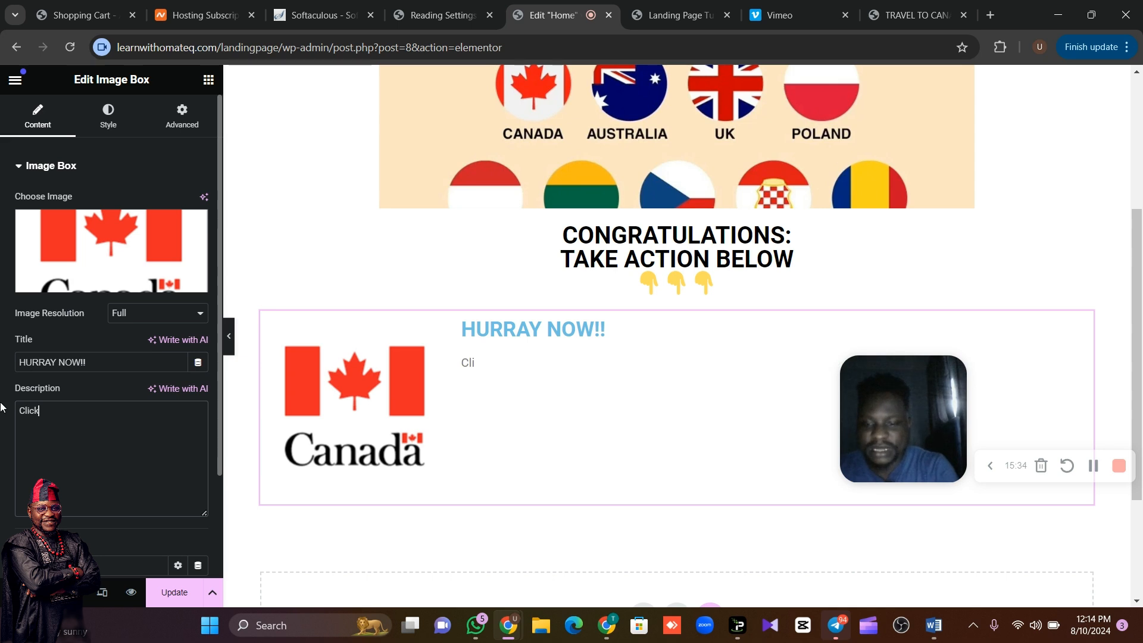
{"action": "type", "text": "here y"}
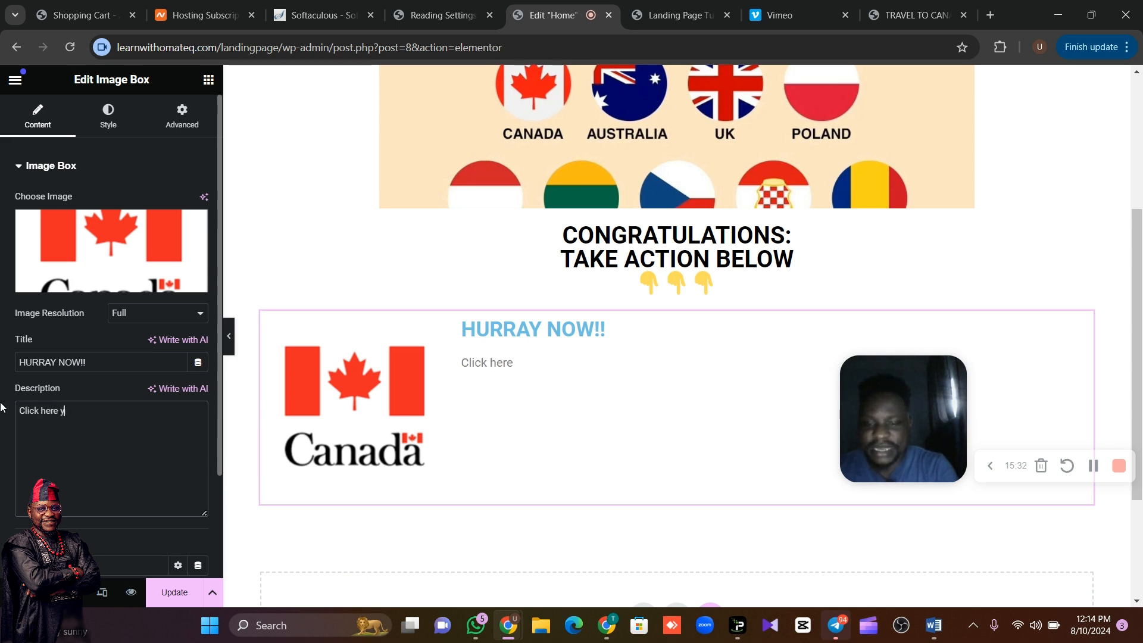
{"action": "type", "text": "our VISA is"}
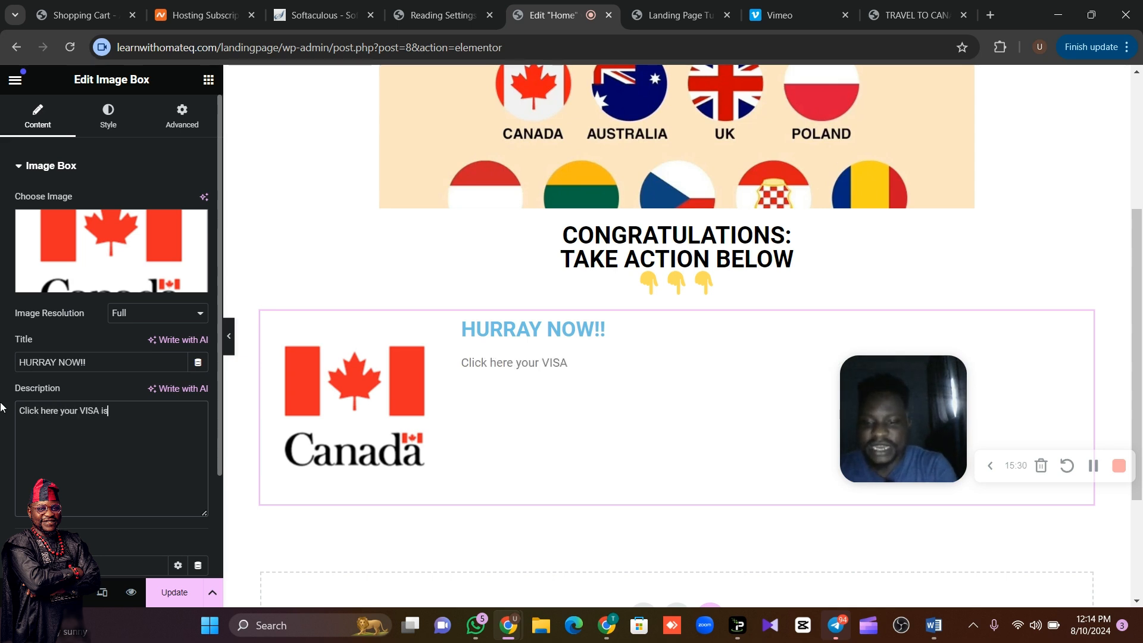
{"action": "type", "text": " available"}
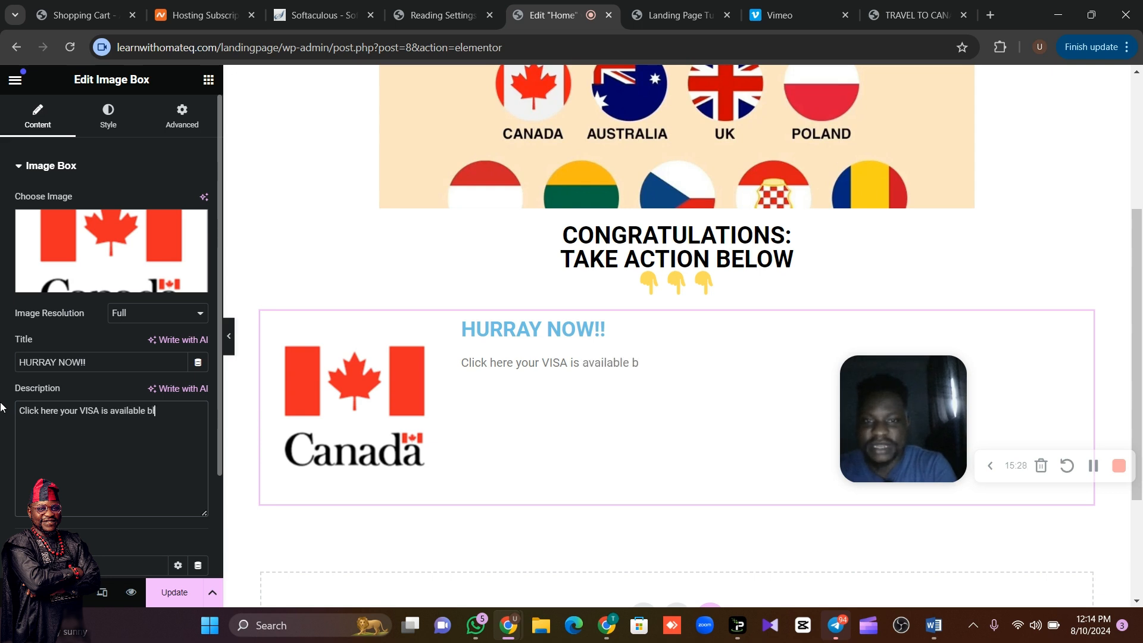
{"action": "type", "text": " no"}
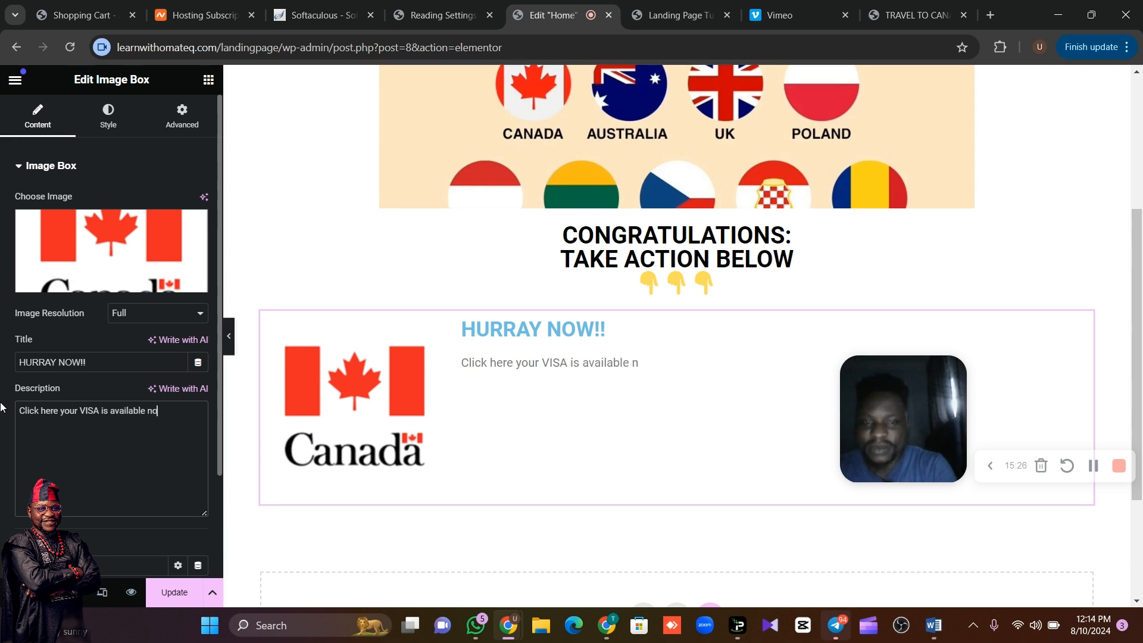
{"action": "type", "text": "w"}
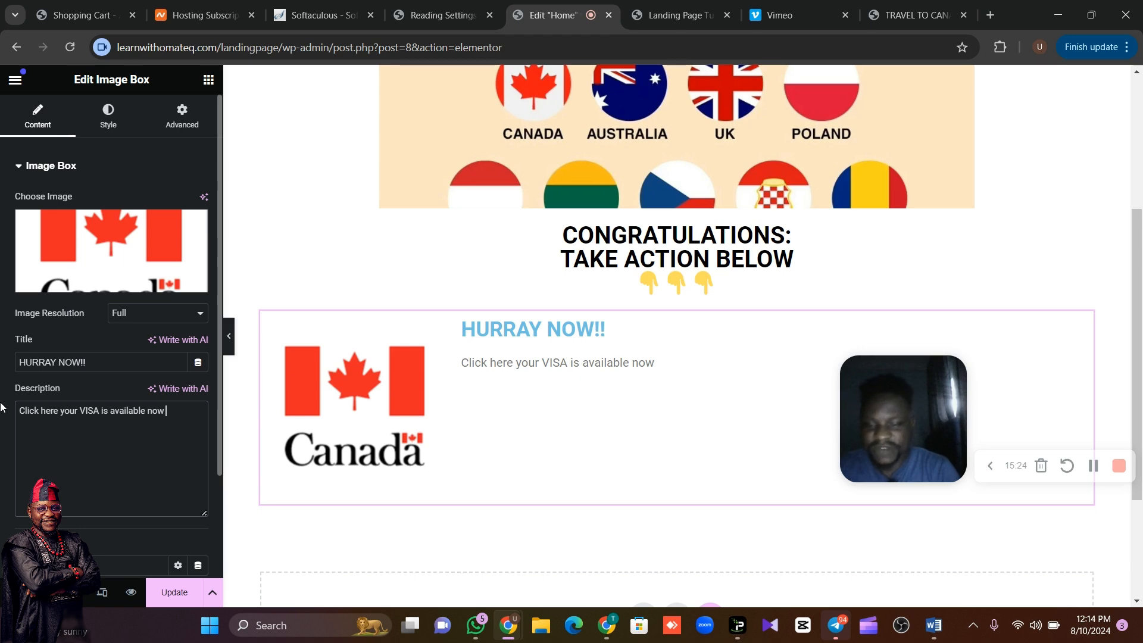
{"action": "type", "text": "👇 👇 👇"}
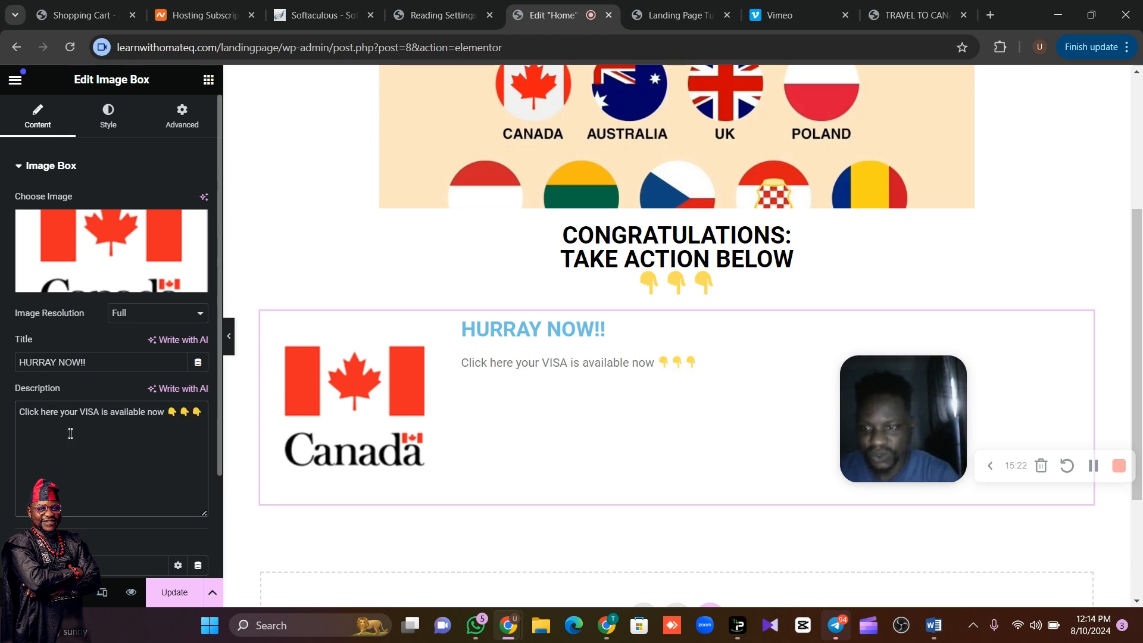
{"action": "left_click_drag", "start_coordinate": [218, 407], "coordinate": [222, 497]}
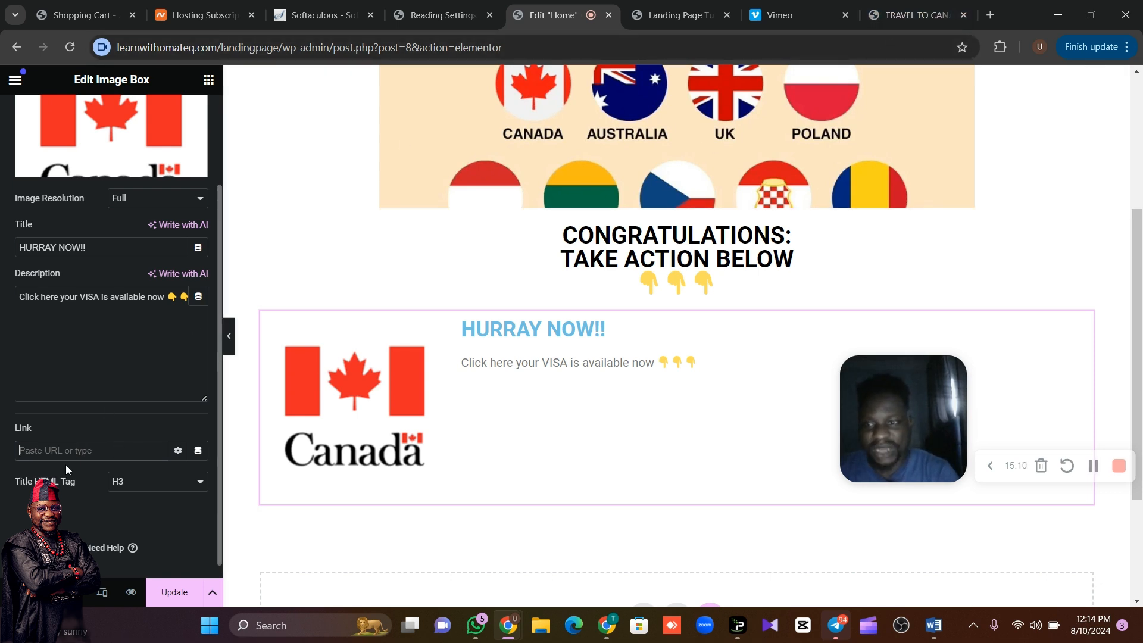
{"action": "type", "text": "https://"}
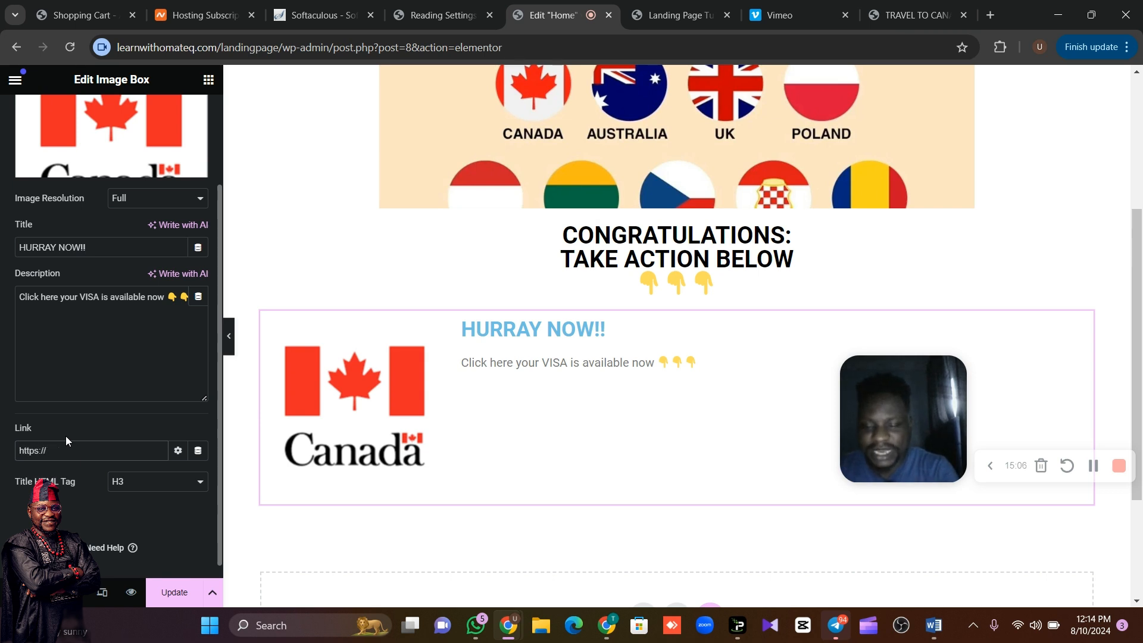
{"action": "type", "text": "wa.me/"}
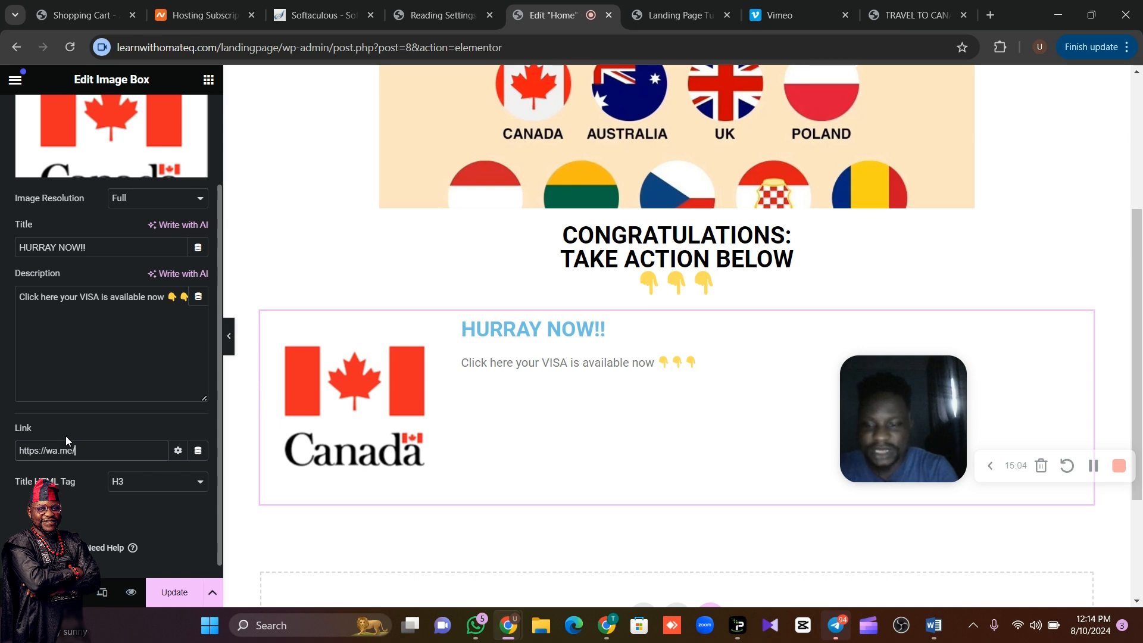
{"action": "type", "text": "234567890"}
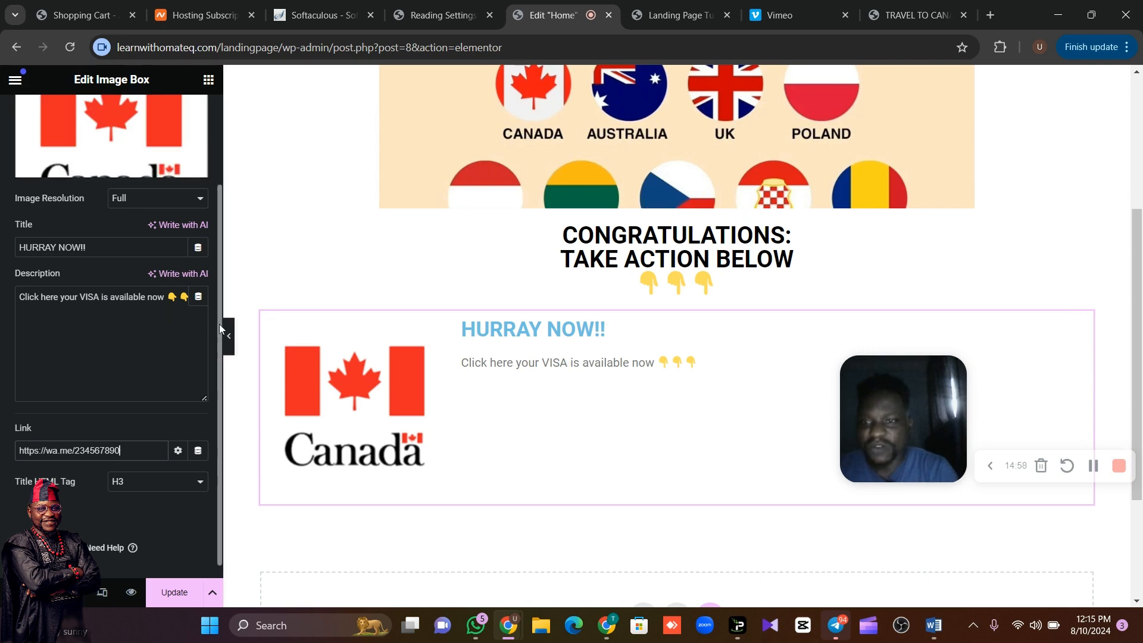
{"action": "scroll", "coordinate": [217, 328], "scroll_direction": "down", "scroll_amount": 1}
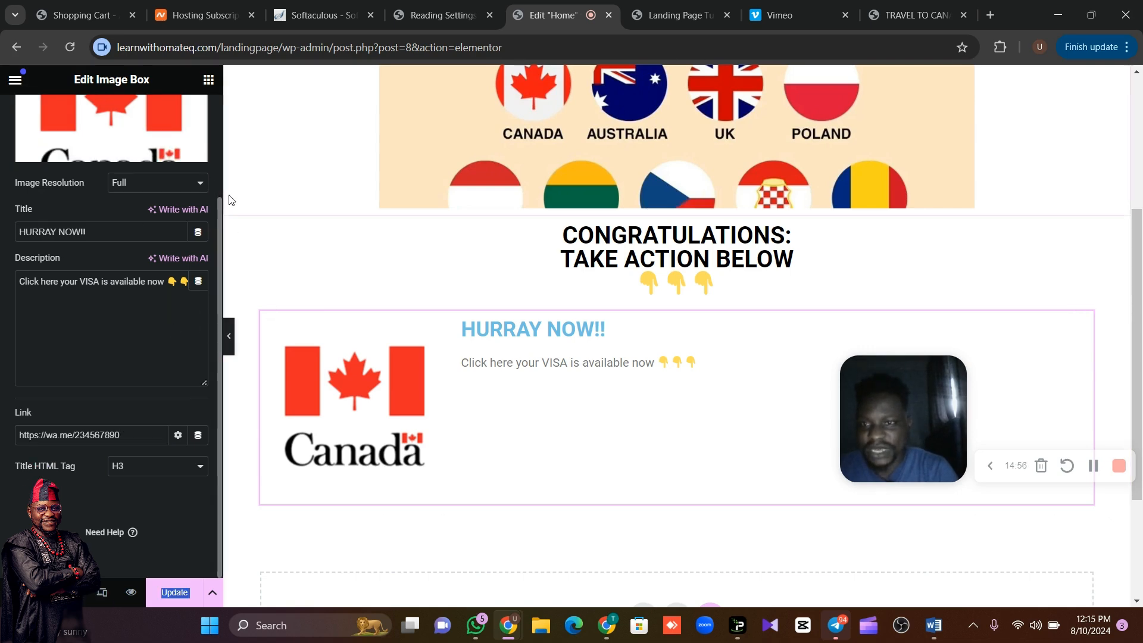
{"action": "left_click_drag", "start_coordinate": [217, 211], "coordinate": [212, 95]}
Shrink the Canada flag image width to 18%
{"action": "left_click", "coordinate": [116, 120]}
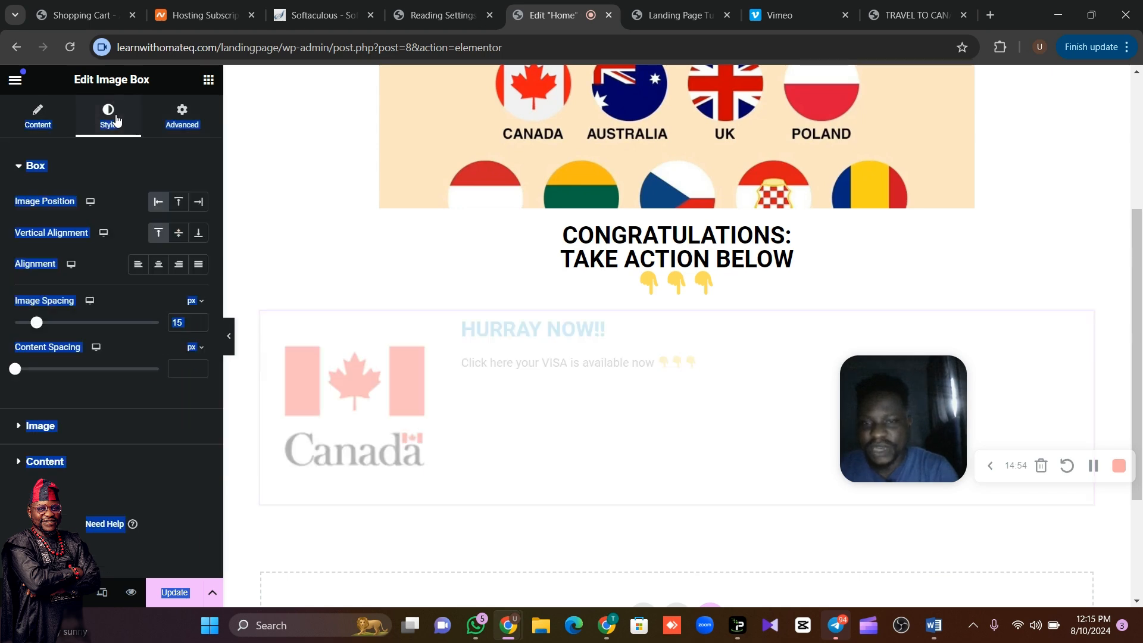
{"action": "left_click", "coordinate": [74, 169]}
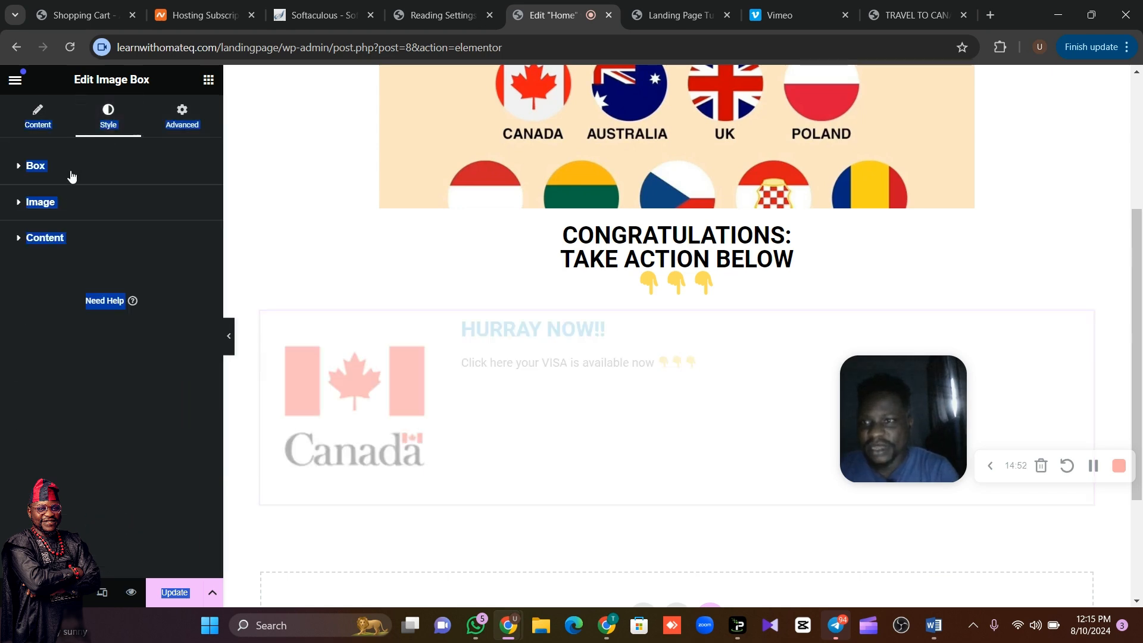
{"action": "left_click", "coordinate": [90, 206]}
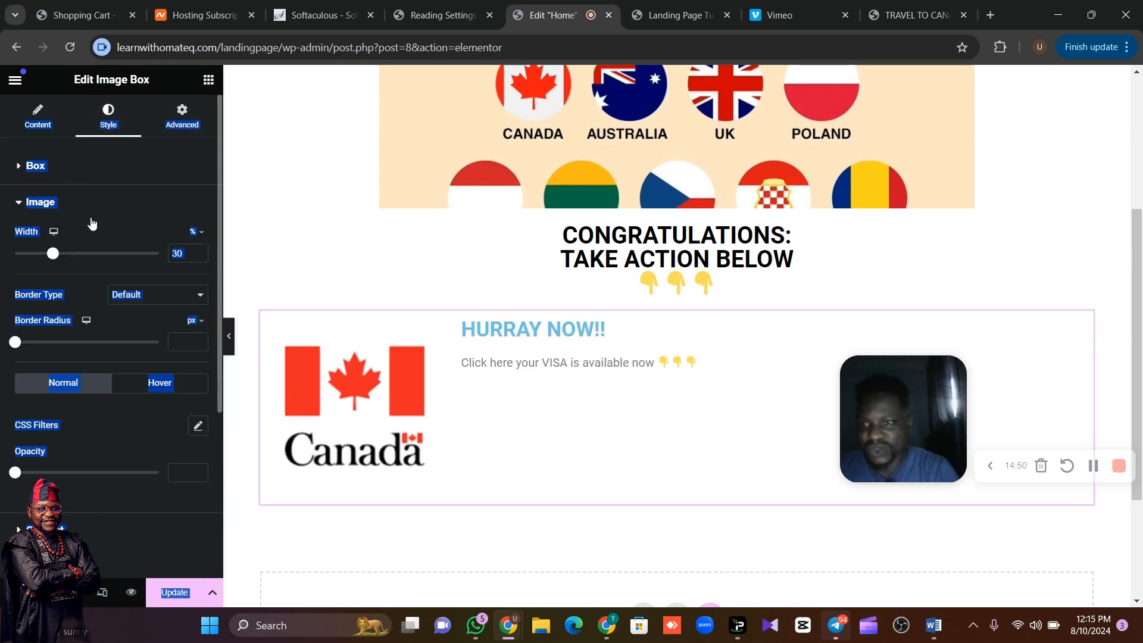
{"action": "left_click_drag", "start_coordinate": [53, 253], "coordinate": [34, 256]}
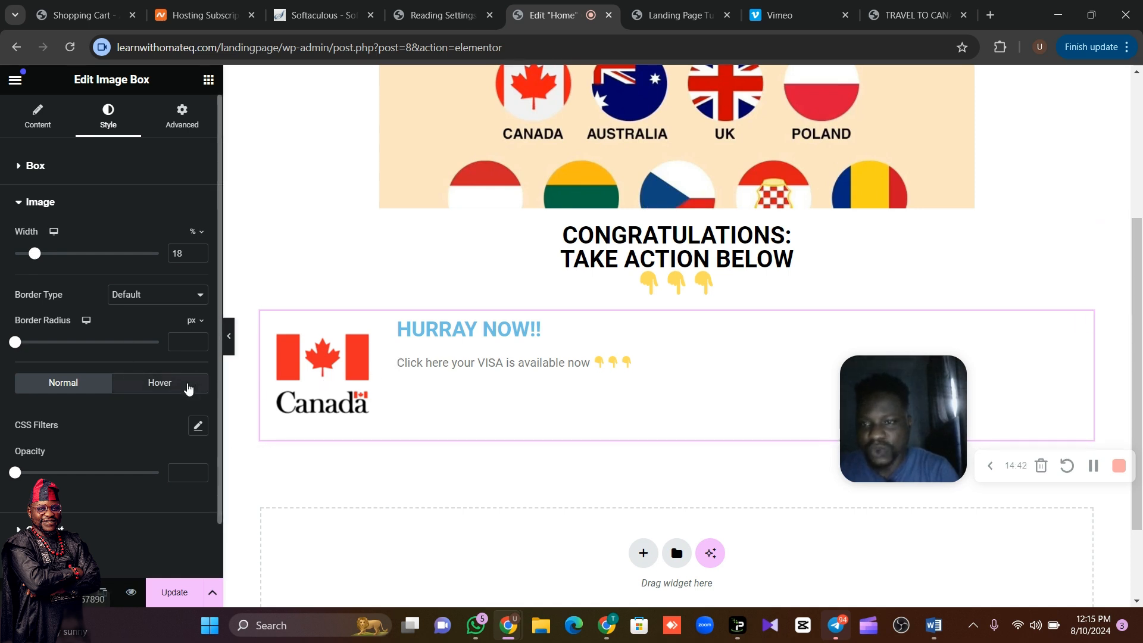
Give the image a Grow hover animation
{"action": "left_click", "coordinate": [188, 388]}
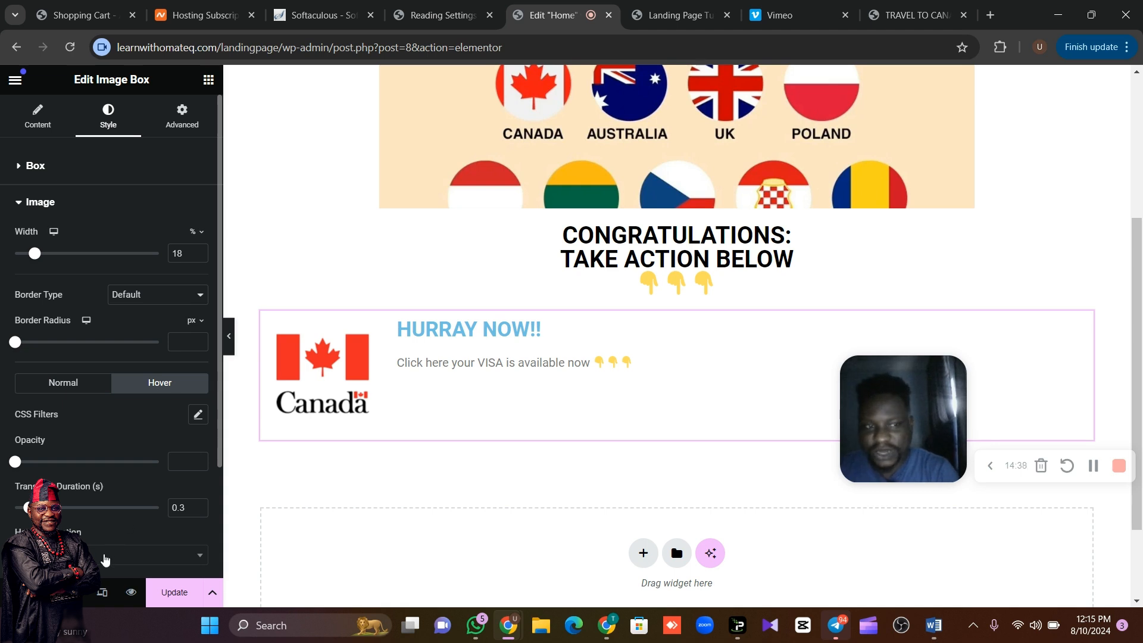
{"action": "left_click", "coordinate": [106, 561]}
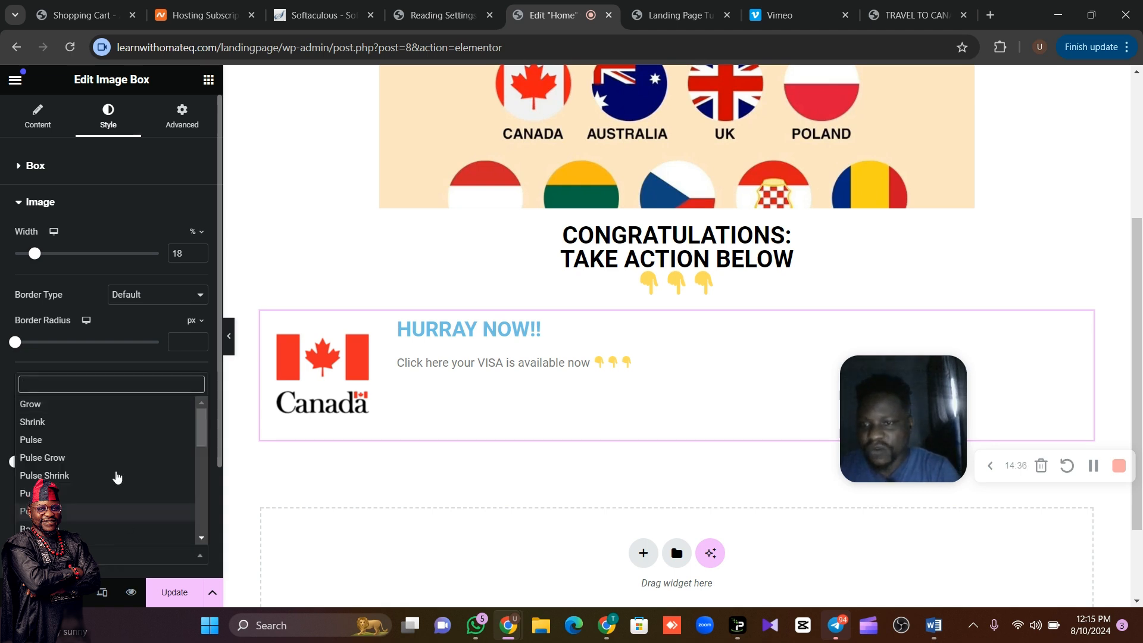
{"action": "type", "text": "sl"}
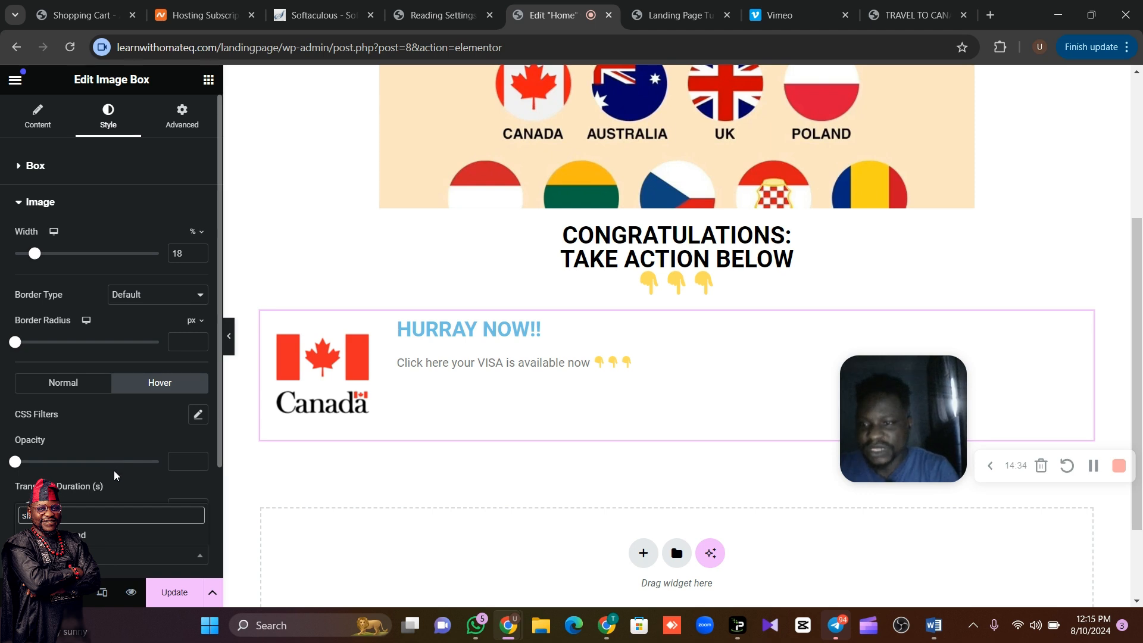
{"action": "left_click", "coordinate": [136, 494]}
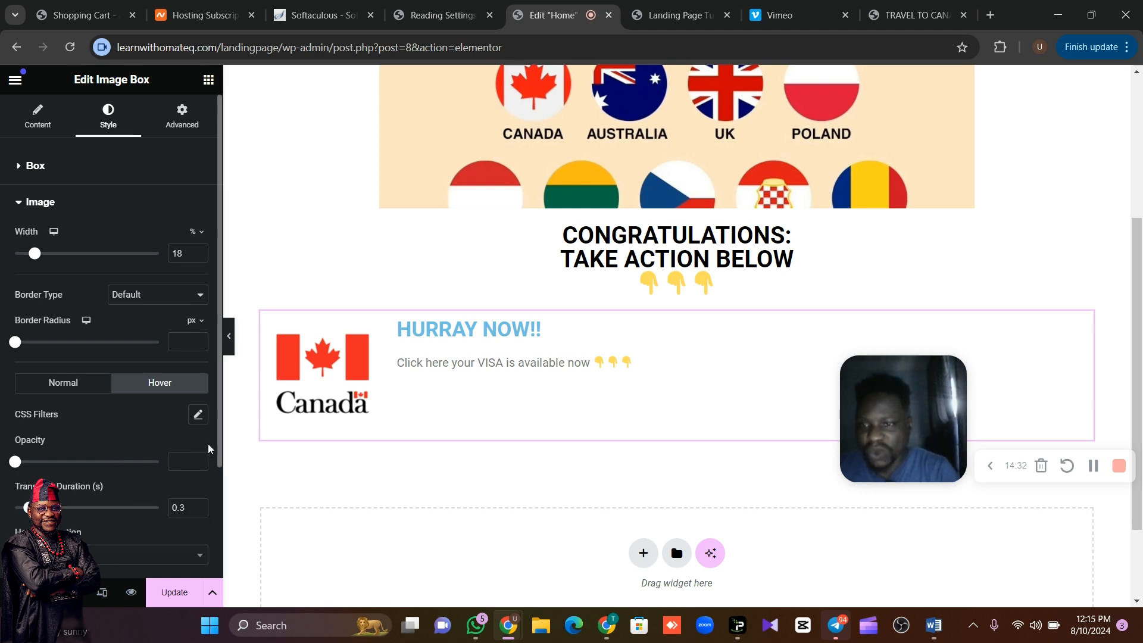
{"action": "scroll", "coordinate": [179, 470], "scroll_direction": "down", "scroll_amount": 3}
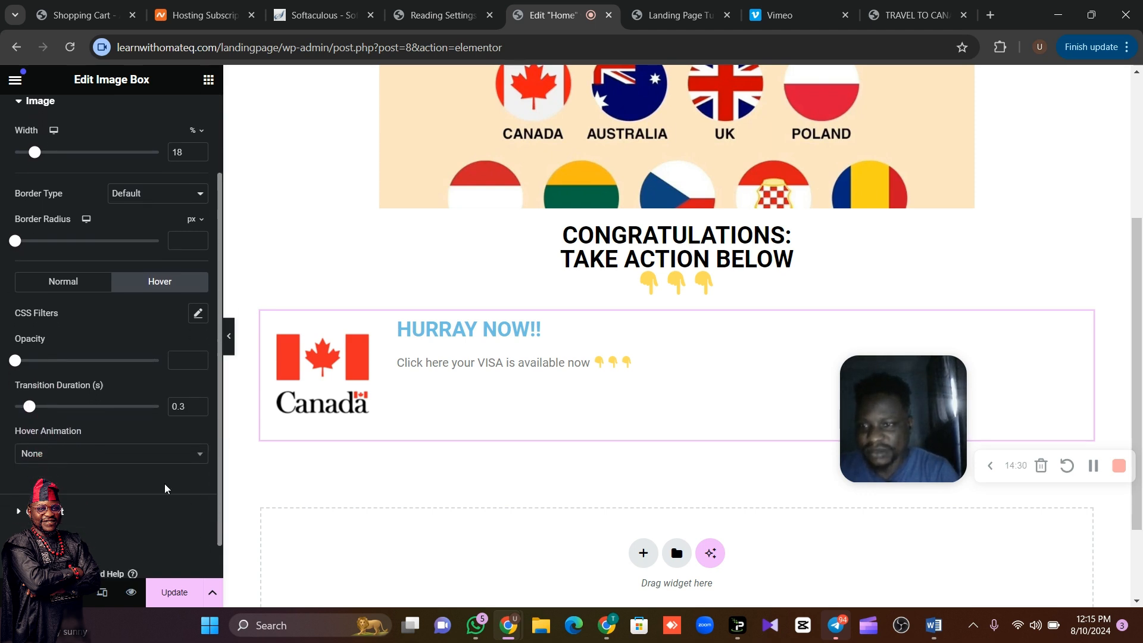
{"action": "left_click", "coordinate": [129, 459]}
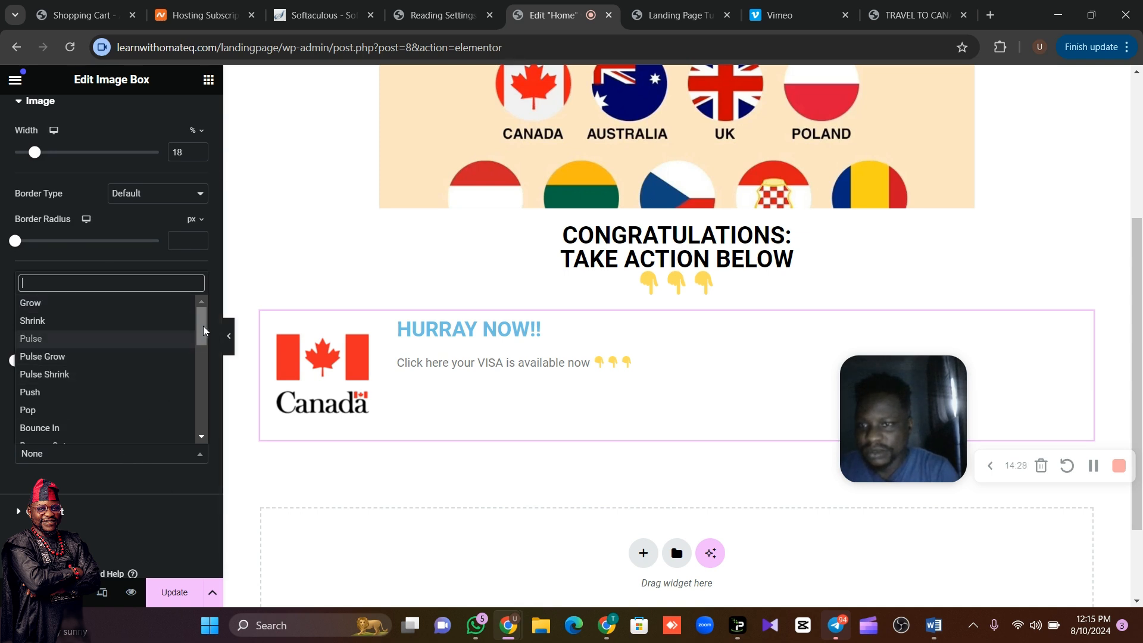
{"action": "mouse_move", "coordinate": [203, 331]}
{"action": "left_mouse_down"}
{"action": "mouse_move", "coordinate": [203, 411]}
{"action": "mouse_move", "coordinate": [203, 315]}
{"action": "left_mouse_up"}
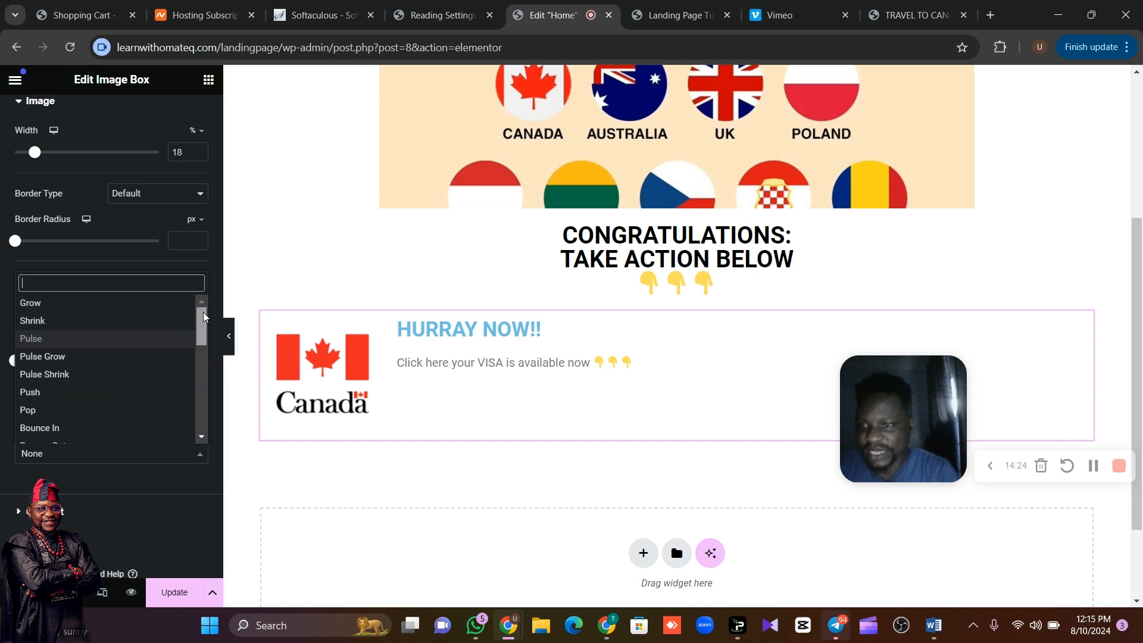
{"action": "left_click", "coordinate": [71, 303]}
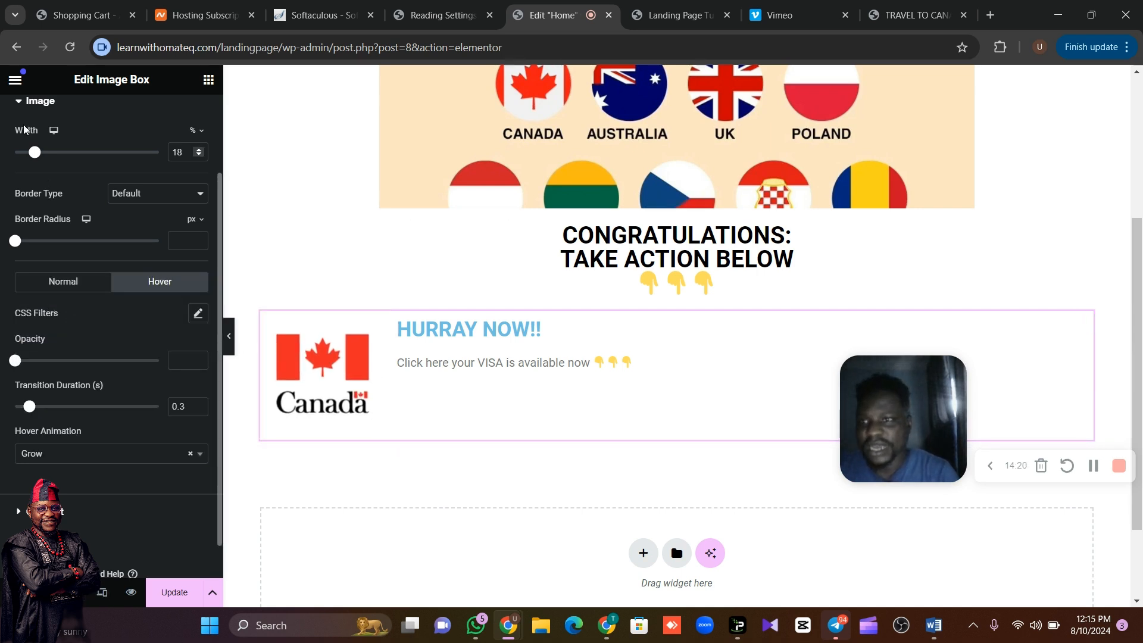
{"action": "left_click", "coordinate": [25, 108]}
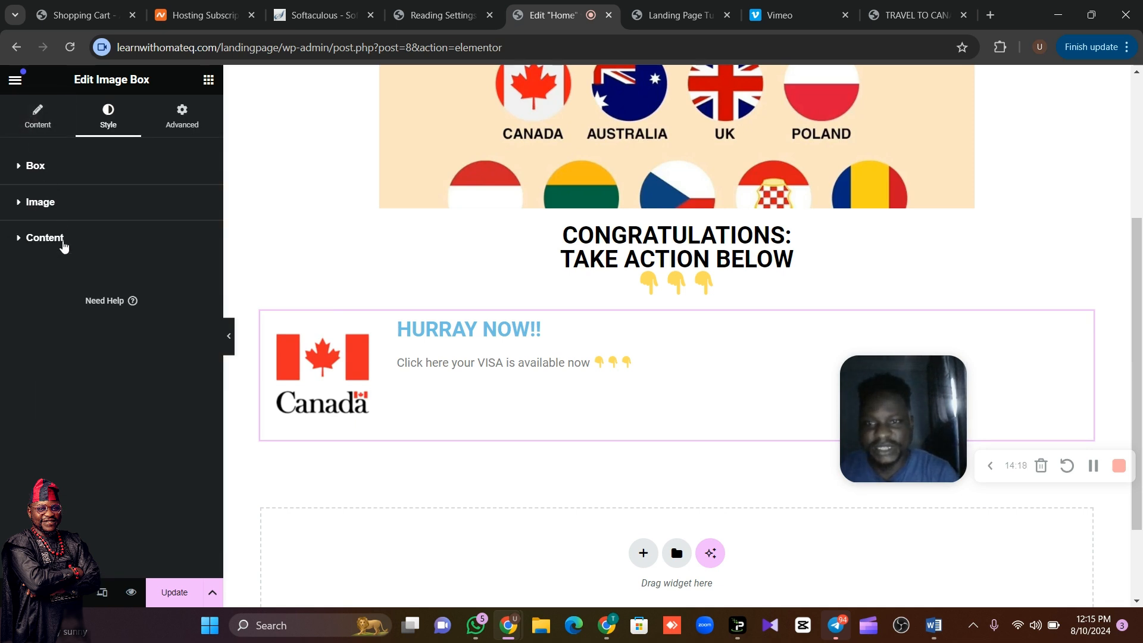
Colour the HURRAY NOW!! title black and the description text red
{"action": "left_click", "coordinate": [45, 238]}
{"action": "left_click", "coordinate": [198, 304]}
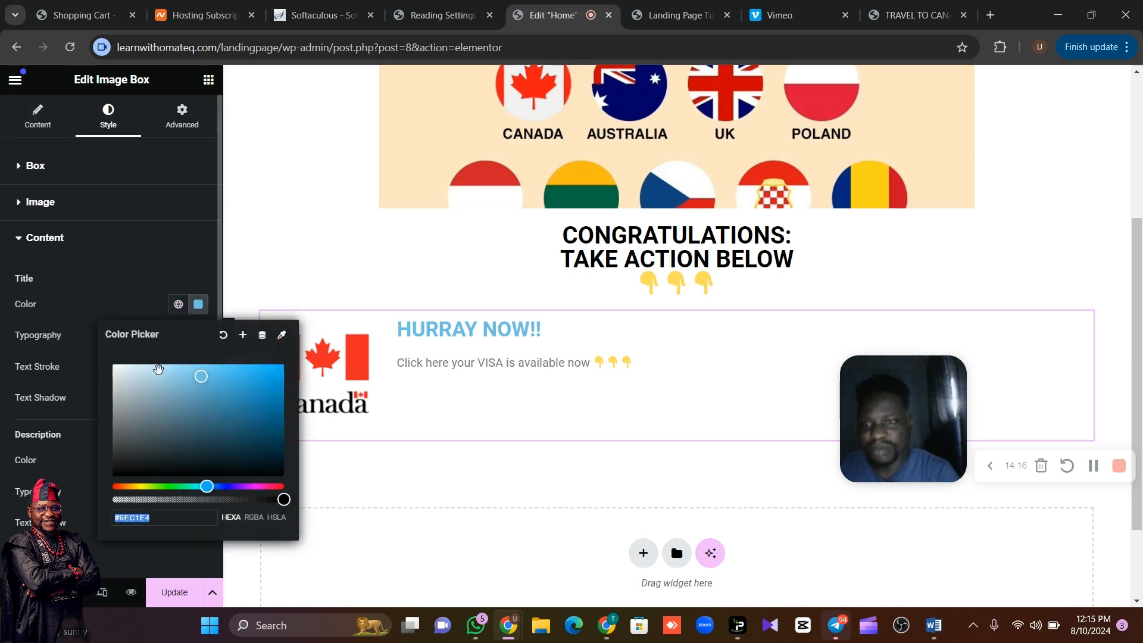
{"action": "left_click_drag", "start_coordinate": [158, 369], "coordinate": [114, 476]}
{"action": "left_click", "coordinate": [85, 393]}
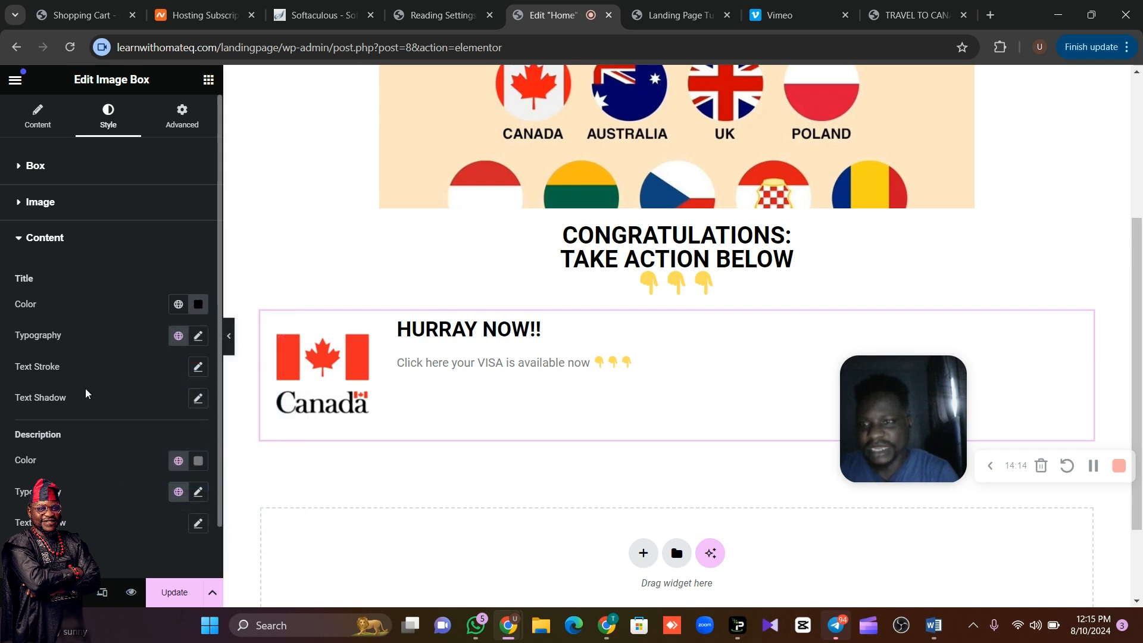
{"action": "left_click", "coordinate": [198, 461]}
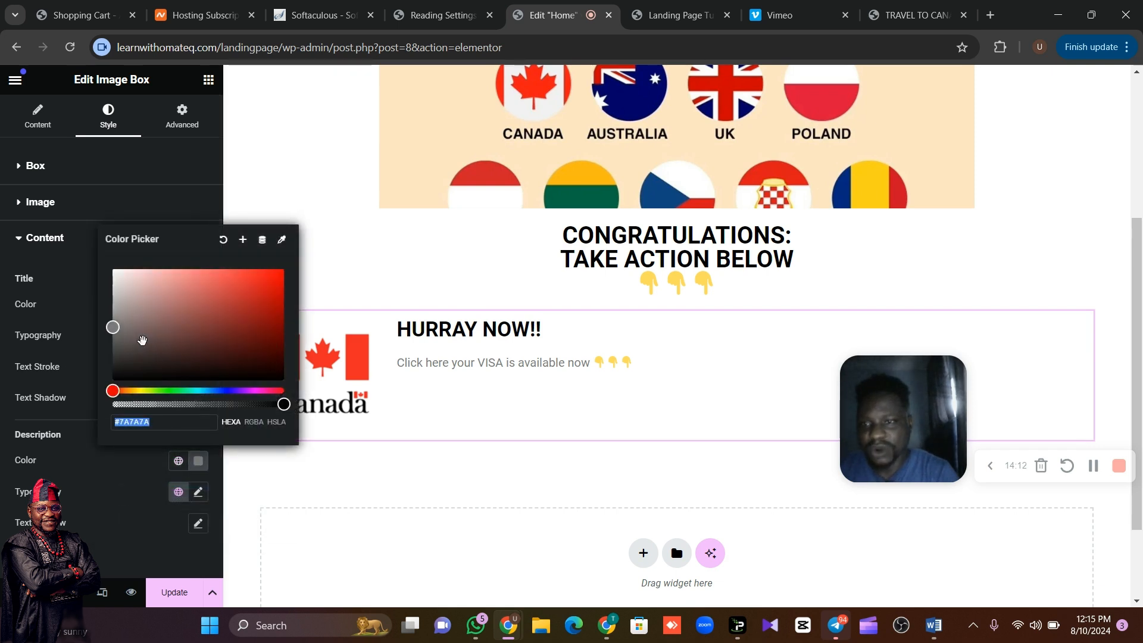
{"action": "left_click", "coordinate": [263, 292]}
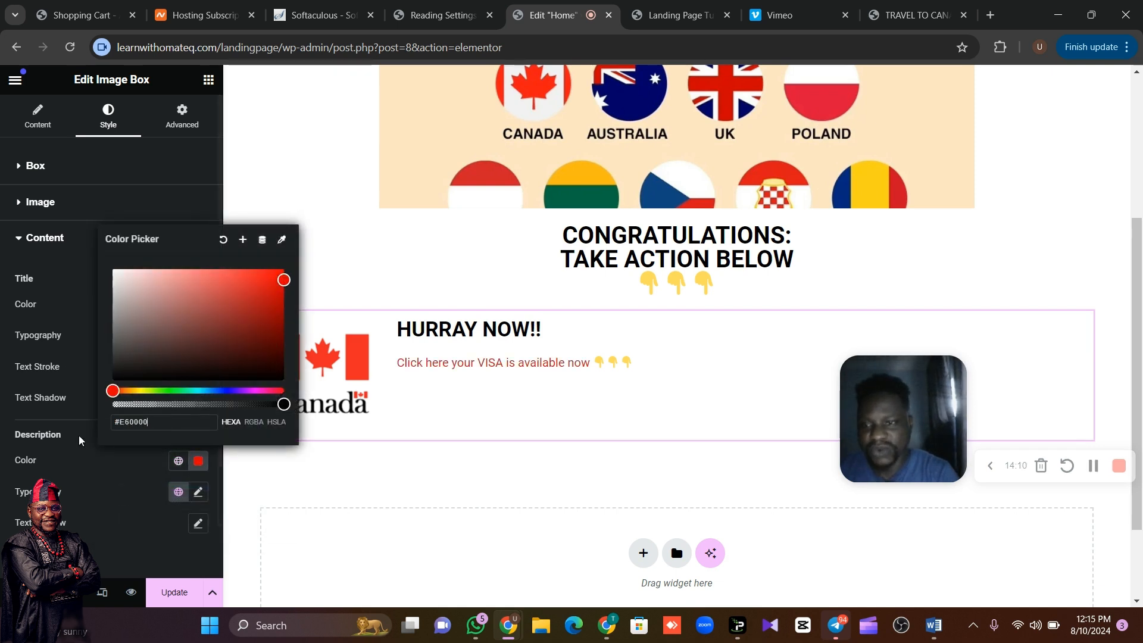
{"action": "left_click", "coordinate": [197, 483]}
Set the description typography to Inter font at 18 px
{"action": "left_click", "coordinate": [198, 494]}
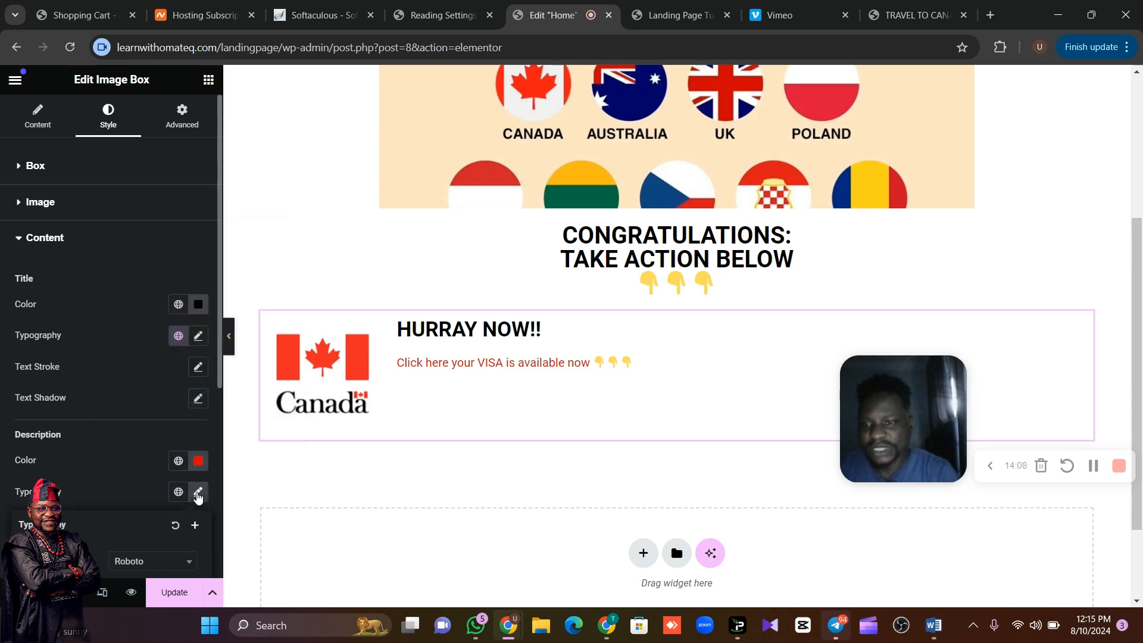
{"action": "left_click_drag", "start_coordinate": [218, 324], "coordinate": [216, 436]}
{"action": "left_click", "coordinate": [215, 437]}
{"action": "left_click", "coordinate": [198, 318]}
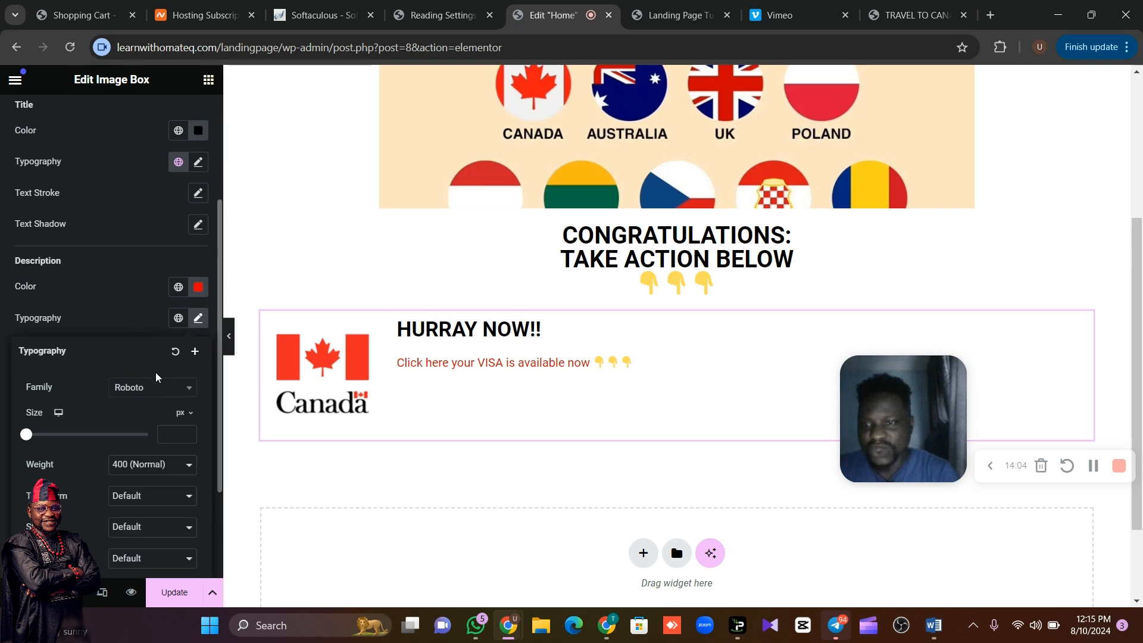
{"action": "left_click", "coordinate": [149, 395]}
{"action": "type", "text": "r"}
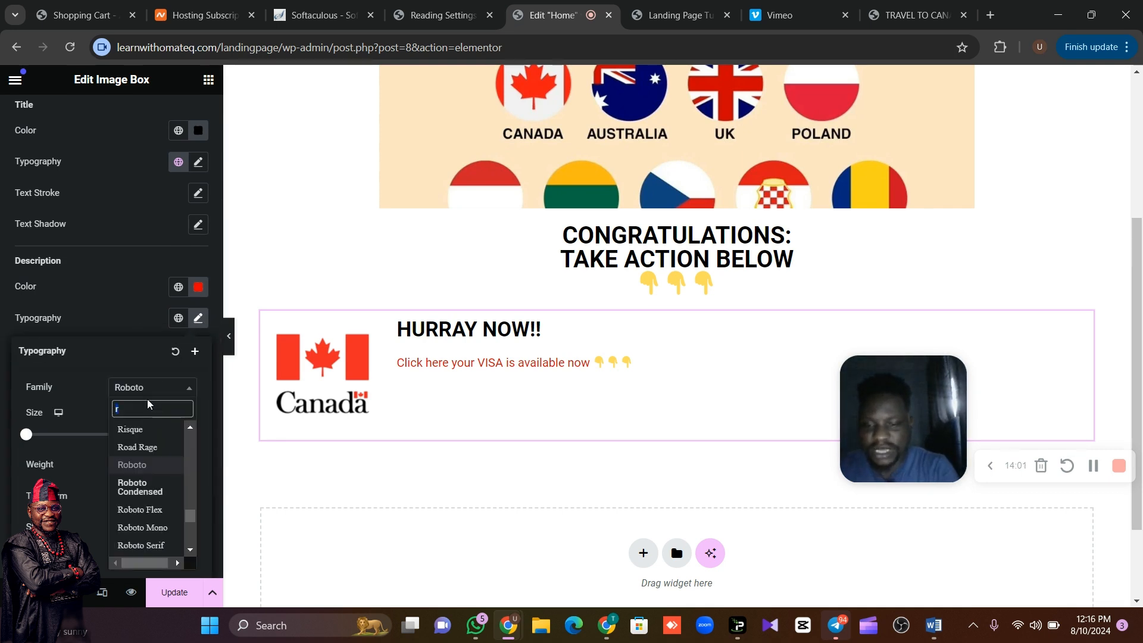
{"action": "type", "text": "inter"}
{"action": "left_click", "coordinate": [144, 453]}
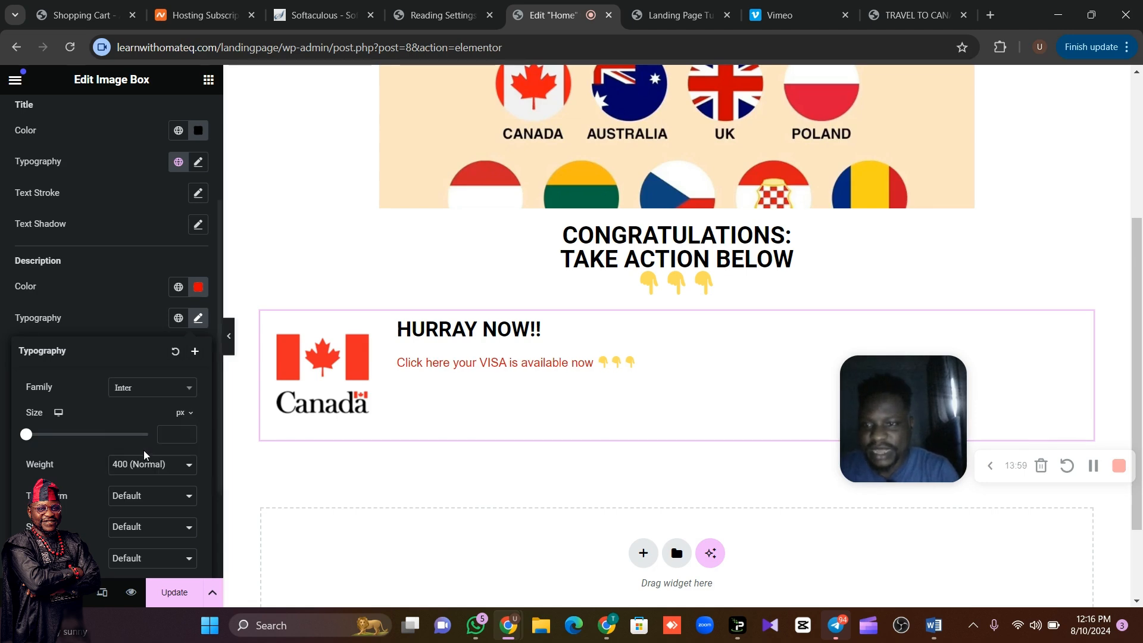
{"action": "left_click", "coordinate": [30, 437]}
{"action": "left_click_drag", "start_coordinate": [33, 440], "coordinate": [40, 442]}
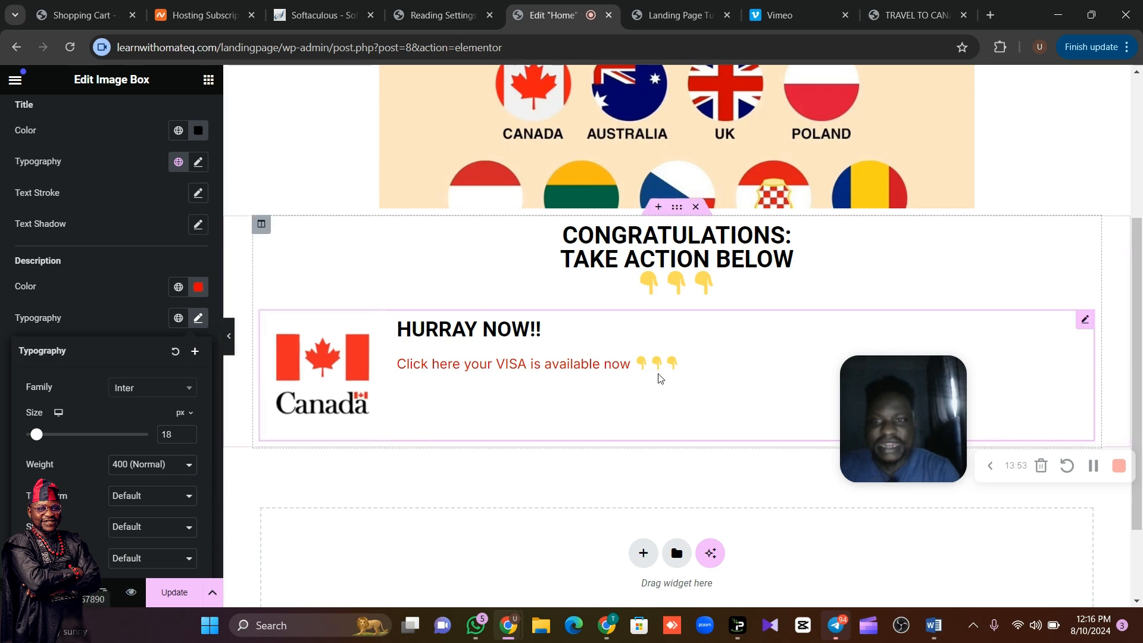
{"action": "left_click", "coordinate": [1085, 330]}
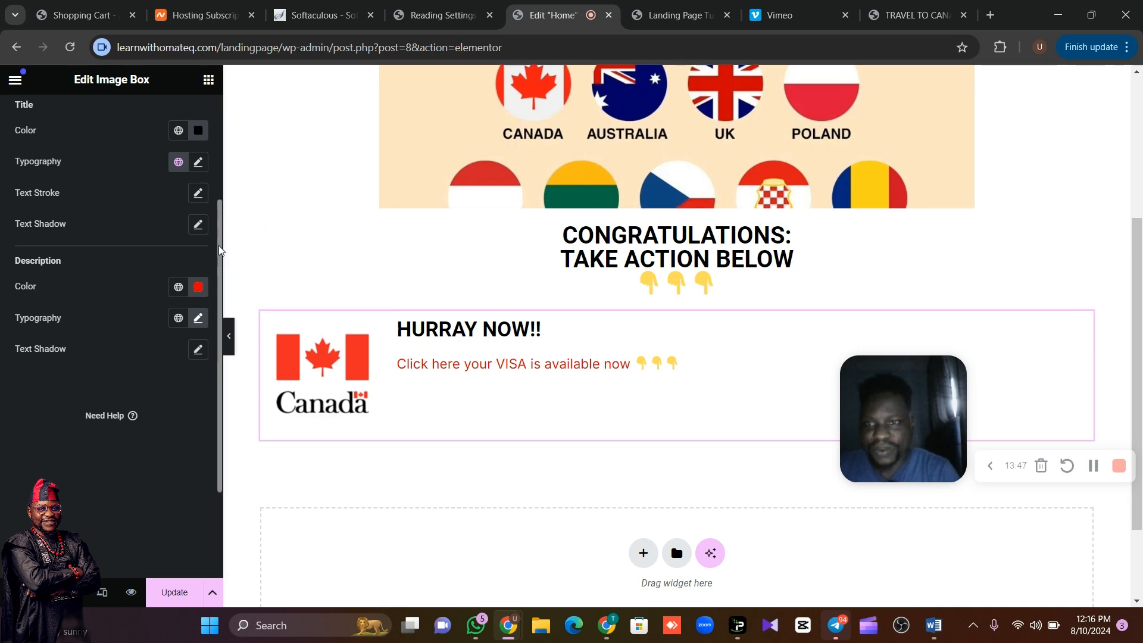
{"action": "scroll", "coordinate": [203, 179], "scroll_direction": "up", "scroll_amount": 3}
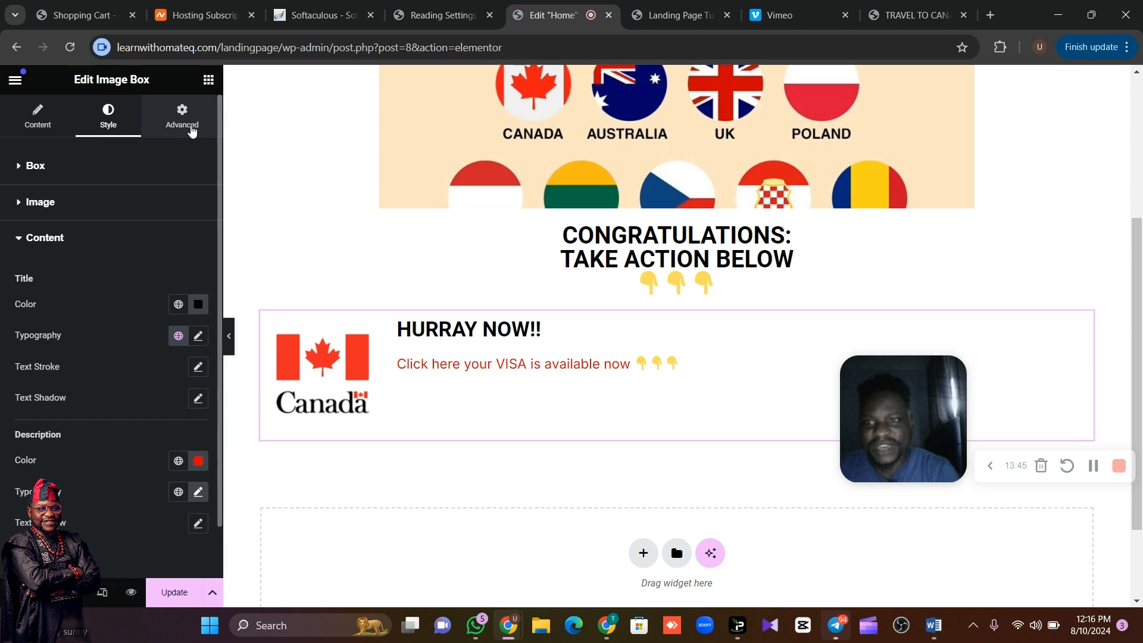
Enable a box shadow on the image box under Advanced > Border
{"action": "left_click", "coordinate": [191, 130]}
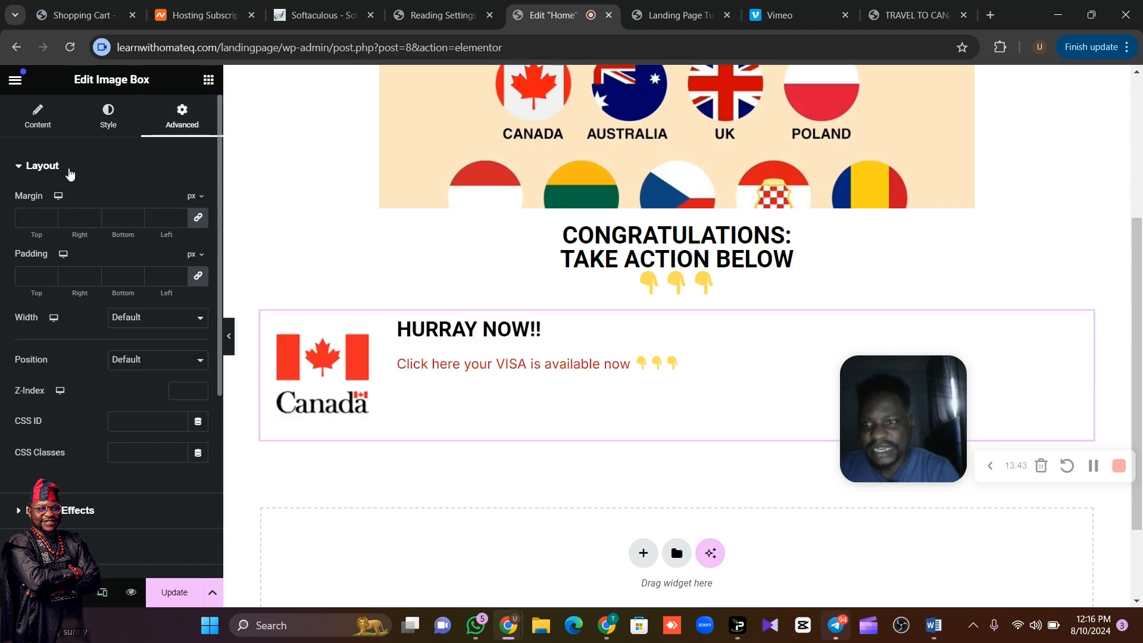
{"action": "left_click", "coordinate": [70, 174]}
{"action": "left_click", "coordinate": [79, 311]}
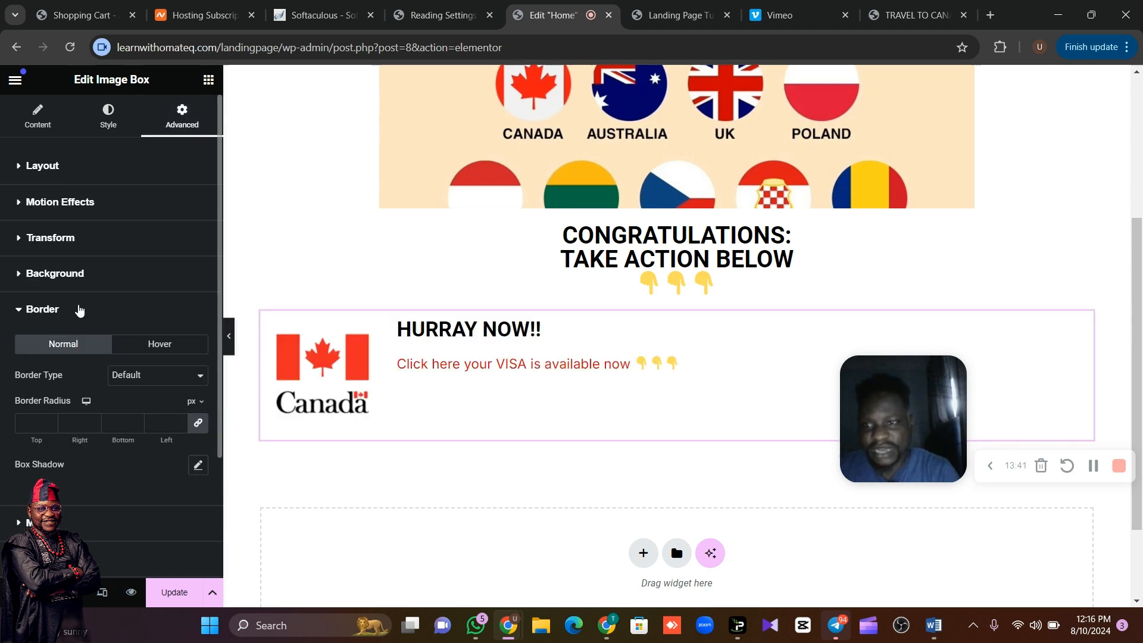
{"action": "left_click", "coordinate": [199, 468]}
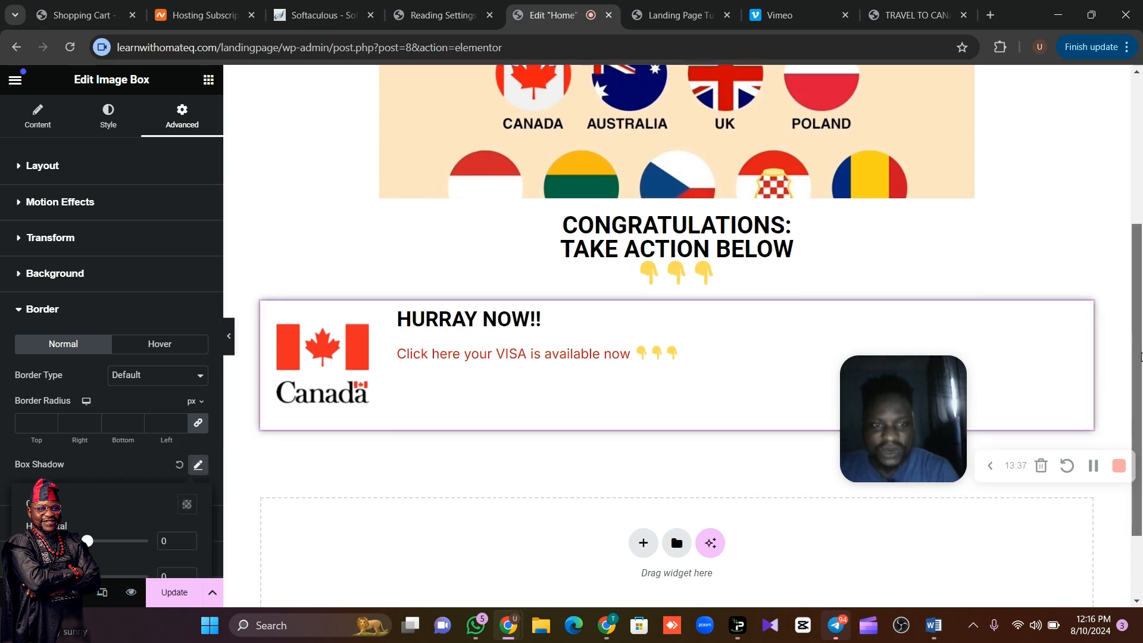
Duplicate the Canada image box three times to stack HURRAY NOW!! boxes
{"action": "right_click", "coordinate": [1084, 329]}
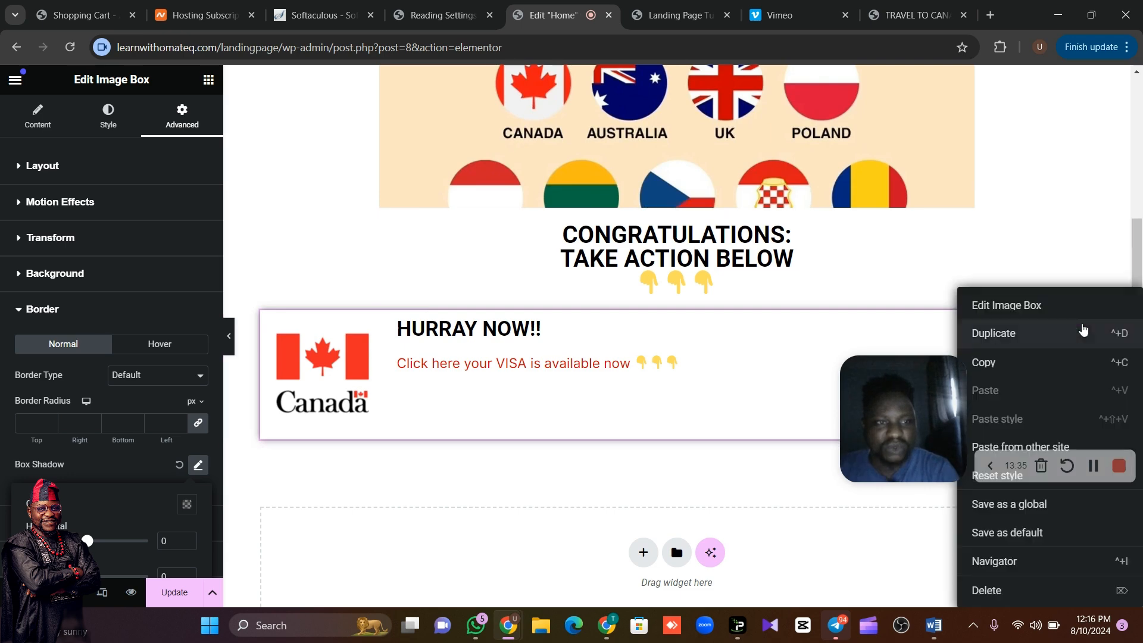
{"action": "left_click", "coordinate": [1026, 339]}
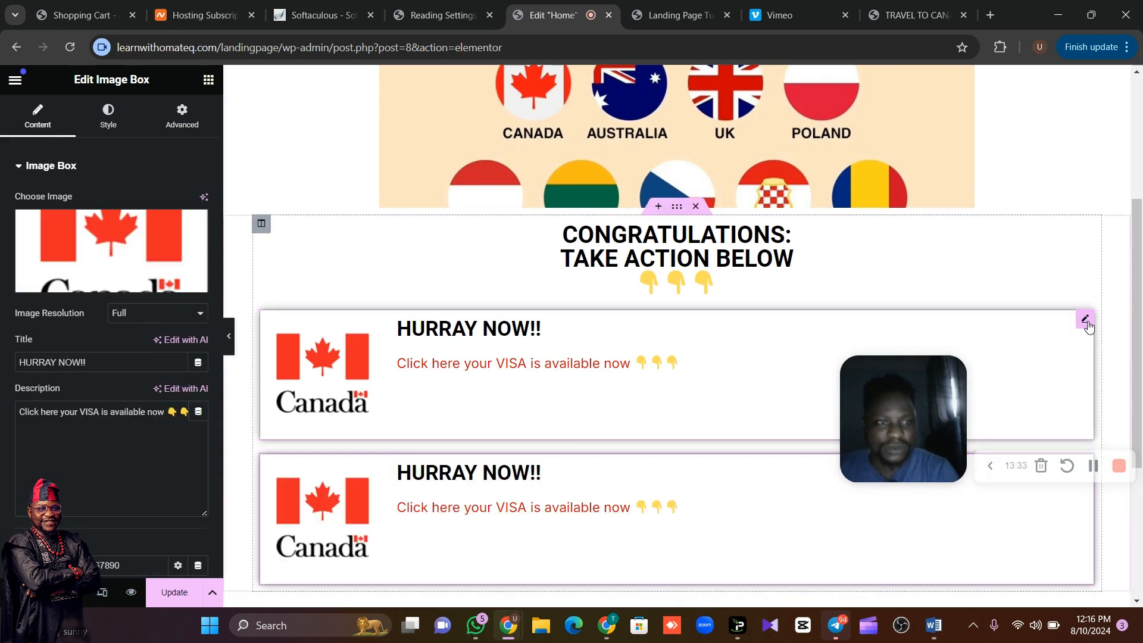
{"action": "right_click", "coordinate": [1087, 325]}
{"action": "left_click", "coordinate": [1050, 343]}
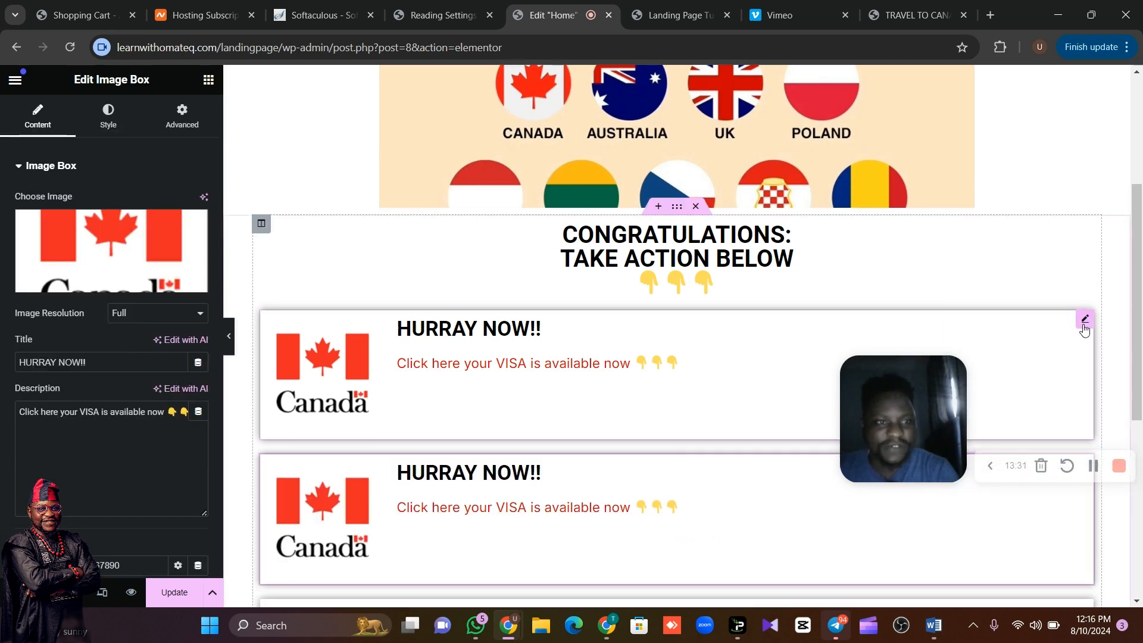
{"action": "right_click", "coordinate": [1085, 329]}
{"action": "left_click", "coordinate": [1062, 334]}
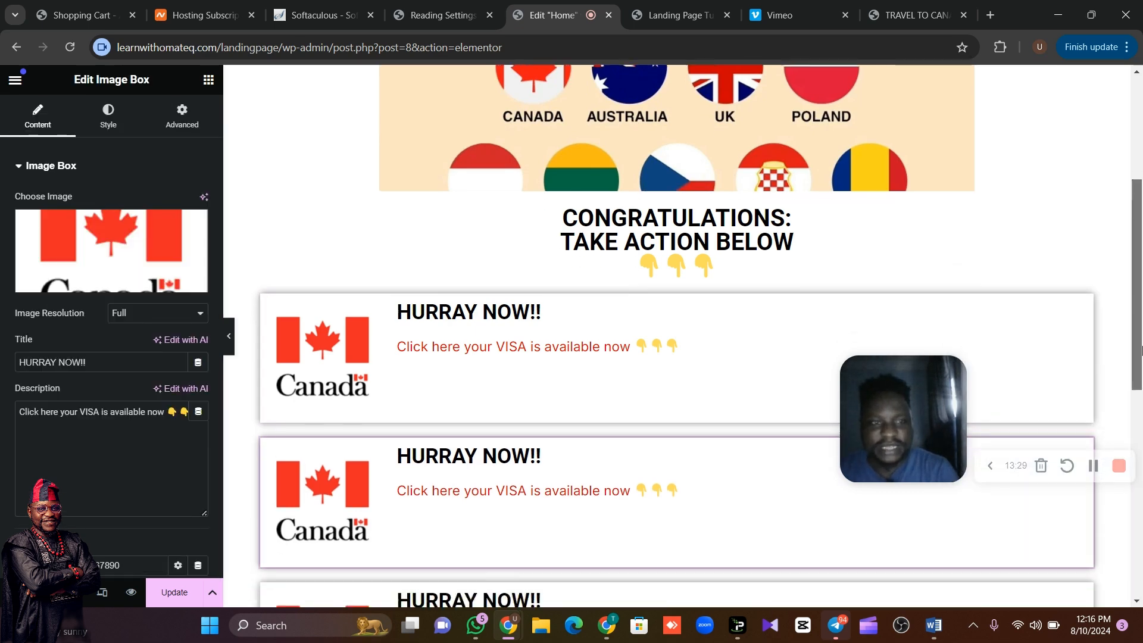
Replace the second box's image with canada2.jpg, the group holding the Canada flag
{"action": "scroll", "coordinate": [1140, 350], "scroll_direction": "down", "scroll_amount": 1}
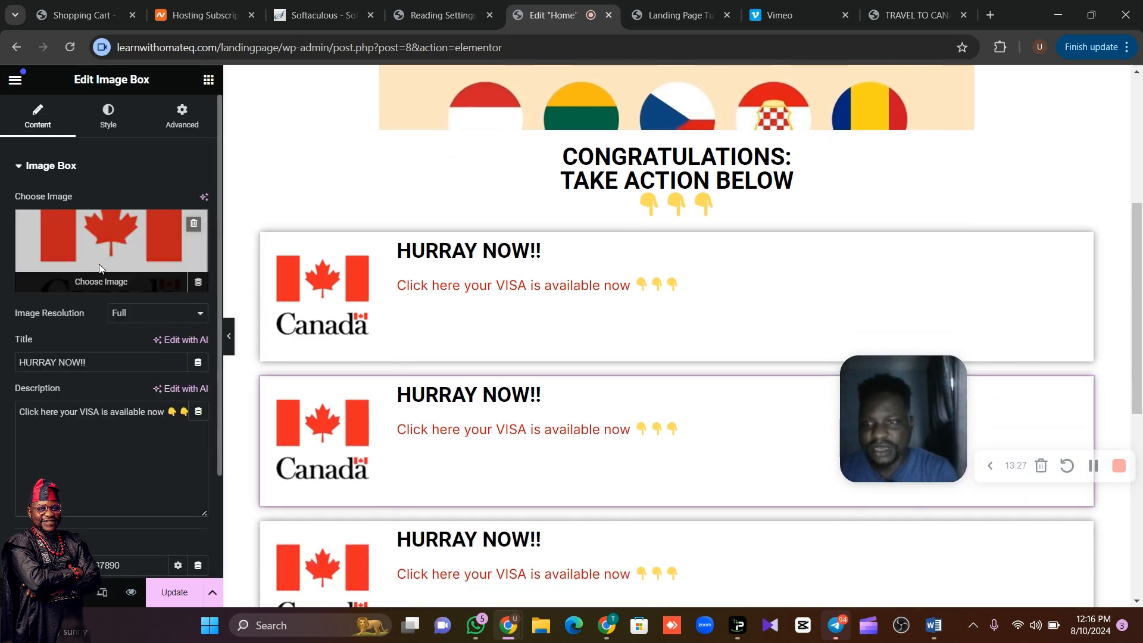
{"action": "left_click", "coordinate": [99, 268]}
{"action": "left_click", "coordinate": [262, 275]}
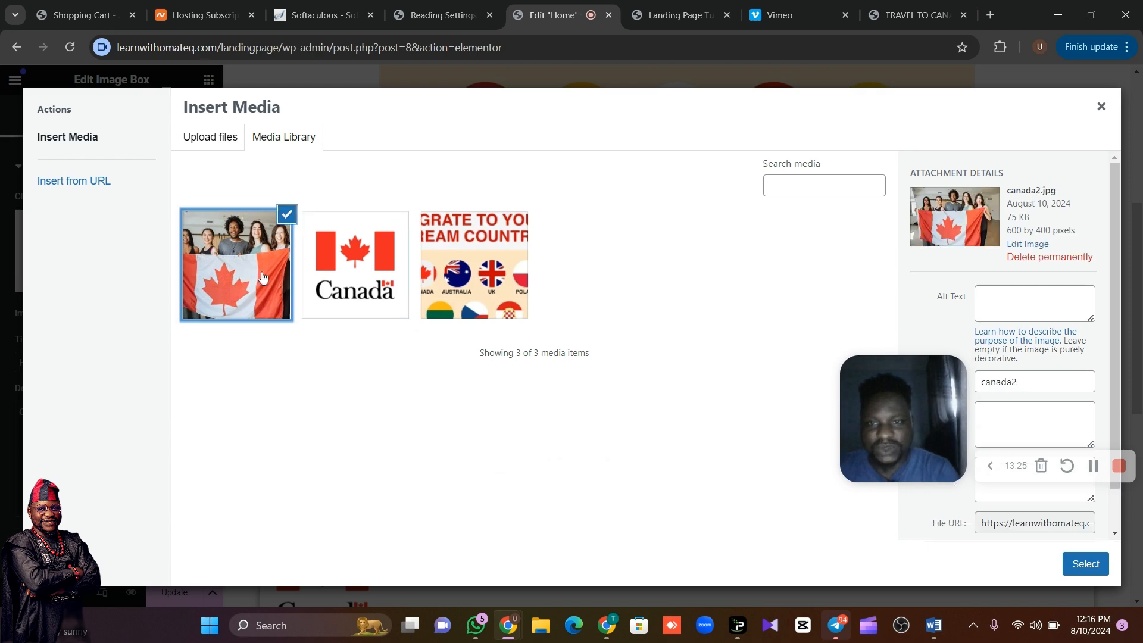
{"action": "left_click", "coordinate": [1085, 564]}
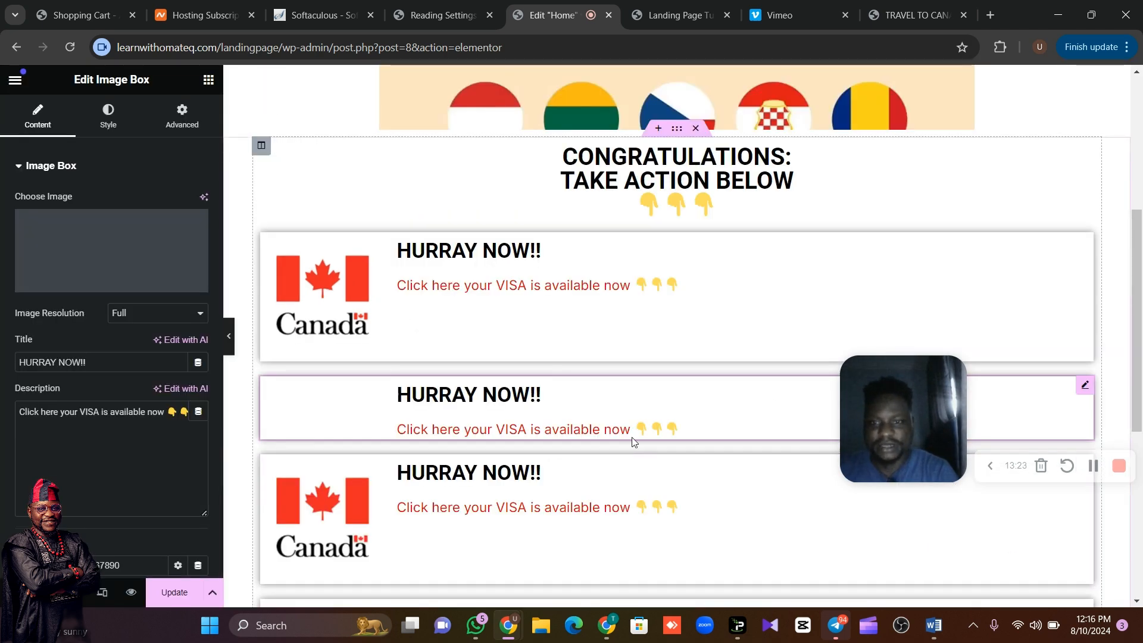
Update the page and view it in the live preview tab
{"action": "left_click_drag", "start_coordinate": [1141, 264], "coordinate": [1141, 196]}
{"action": "left_click", "coordinate": [175, 592]}
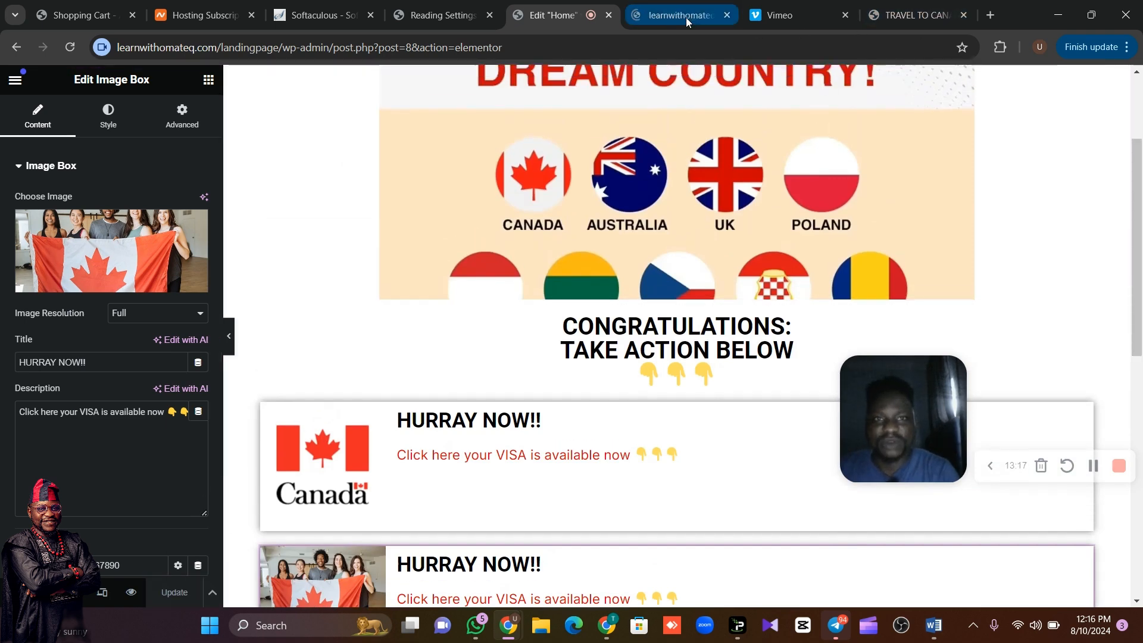
{"action": "left_click", "coordinate": [686, 19]}
Return from the preview to the Elementor editor and enable Responsive Mode
{"action": "mouse_move", "coordinate": [1141, 222]}
{"action": "left_mouse_down"}
{"action": "mouse_move", "coordinate": [1141, 470]}
{"action": "mouse_move", "coordinate": [1139, 203]}
{"action": "left_mouse_up"}
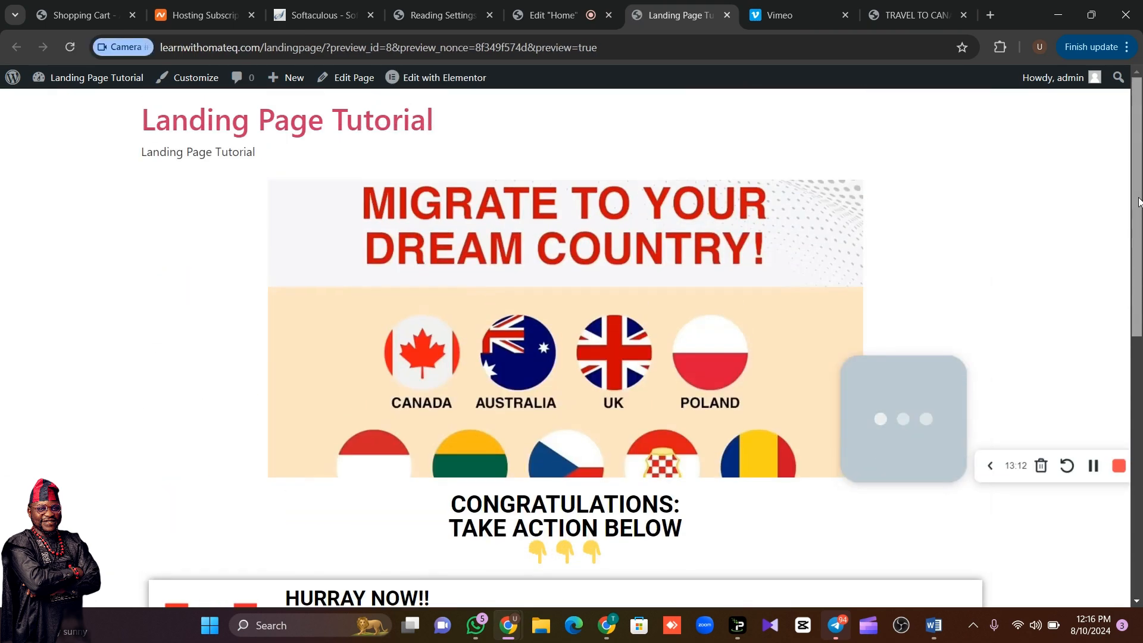
{"action": "left_click", "coordinate": [557, 15]}
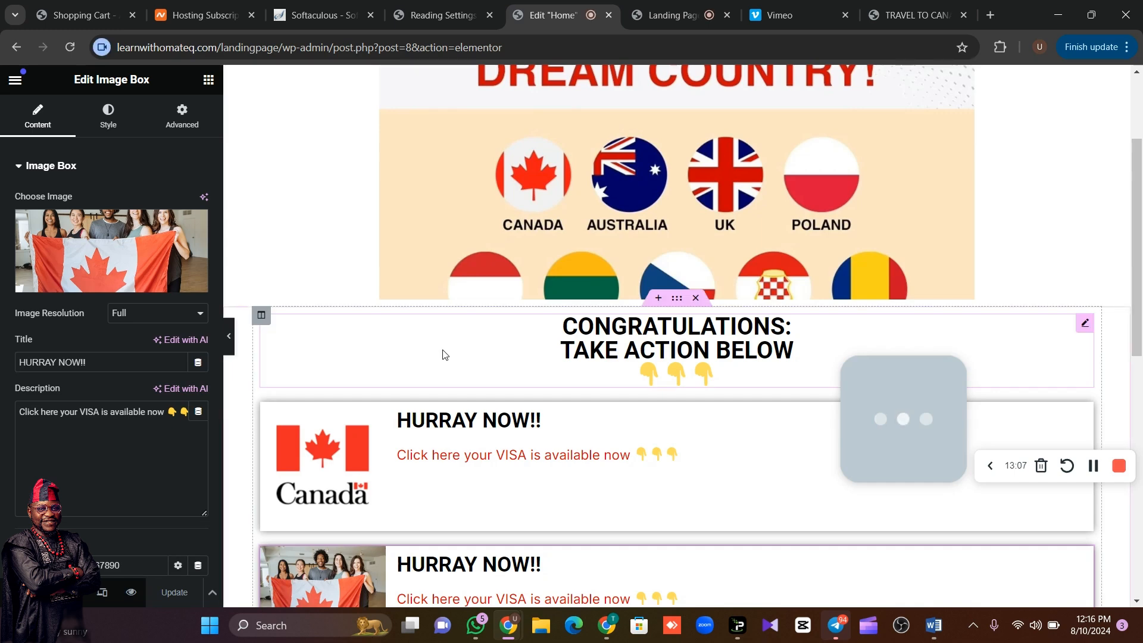
{"action": "left_click_drag", "start_coordinate": [1141, 221], "coordinate": [1142, 157]}
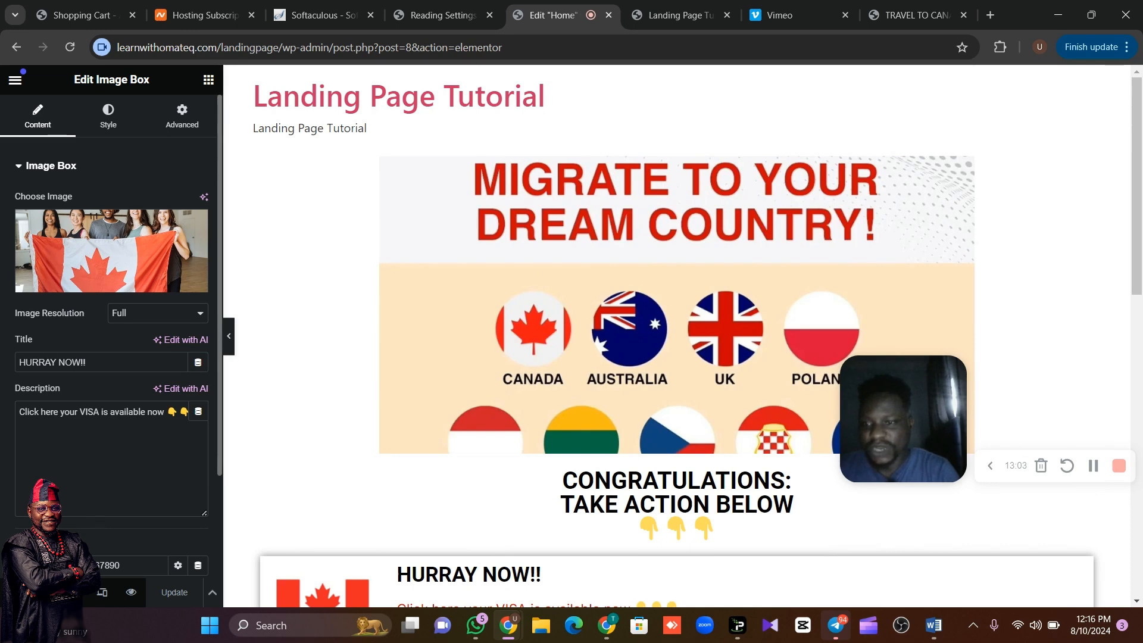
{"action": "left_click", "coordinate": [103, 595]}
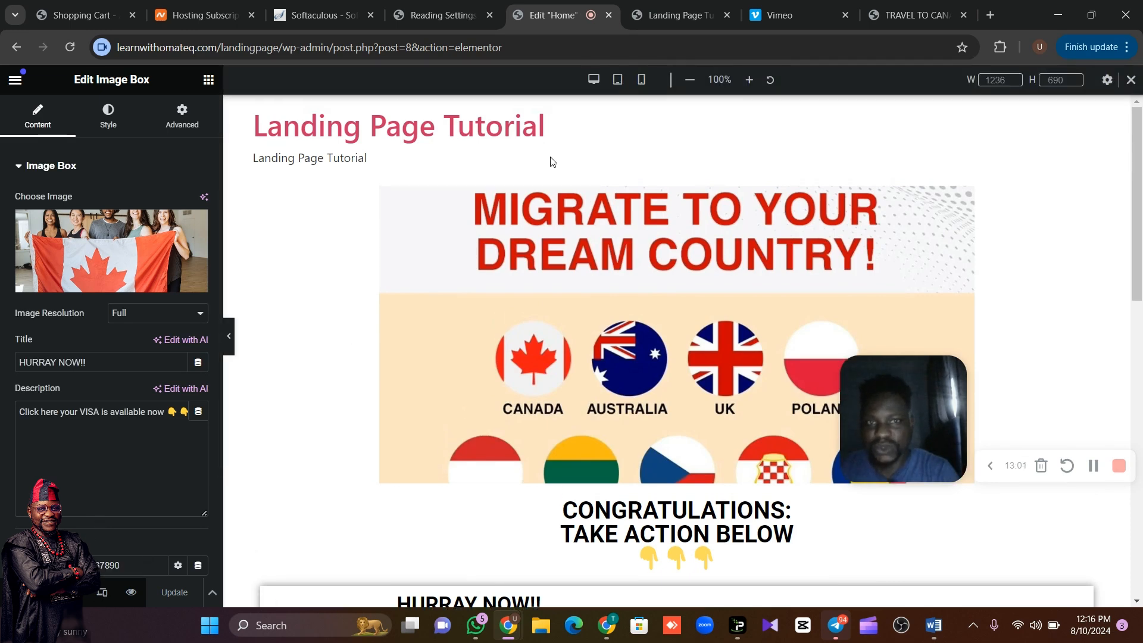
Preview the page at Mobile Portrait width (360 × 650)
{"action": "left_click", "coordinate": [641, 83]}
{"action": "scroll", "coordinate": [798, 191], "scroll_direction": "down", "scroll_amount": 5}
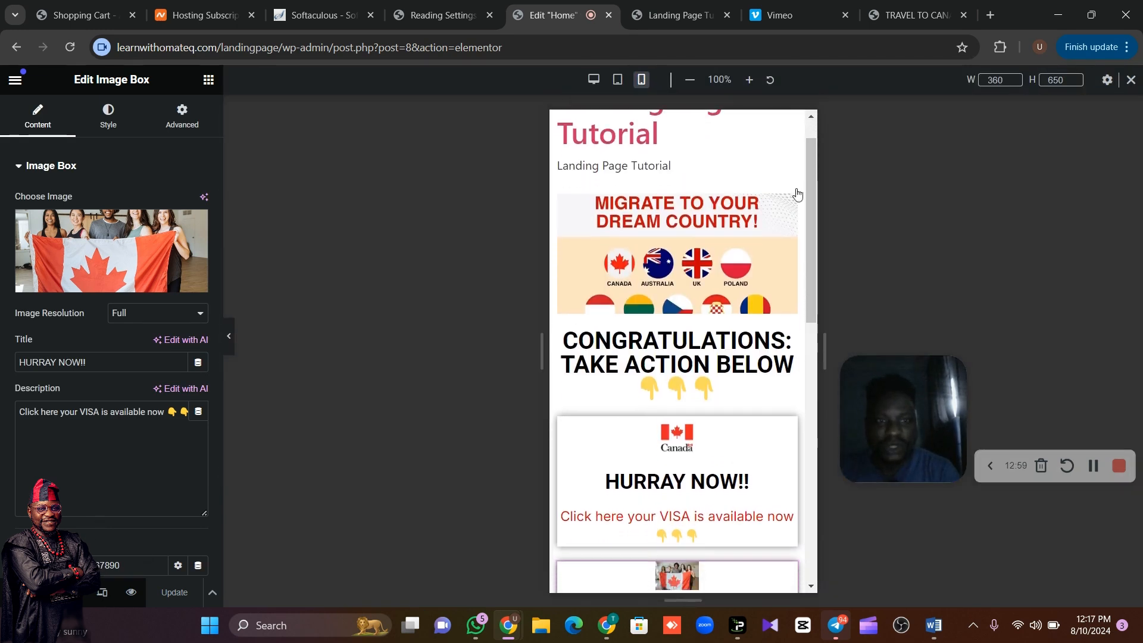
{"action": "mouse_move", "coordinate": [808, 270]}
{"action": "left_mouse_down"}
{"action": "mouse_move", "coordinate": [811, 300]}
{"action": "mouse_move", "coordinate": [812, 260]}
{"action": "left_mouse_up"}
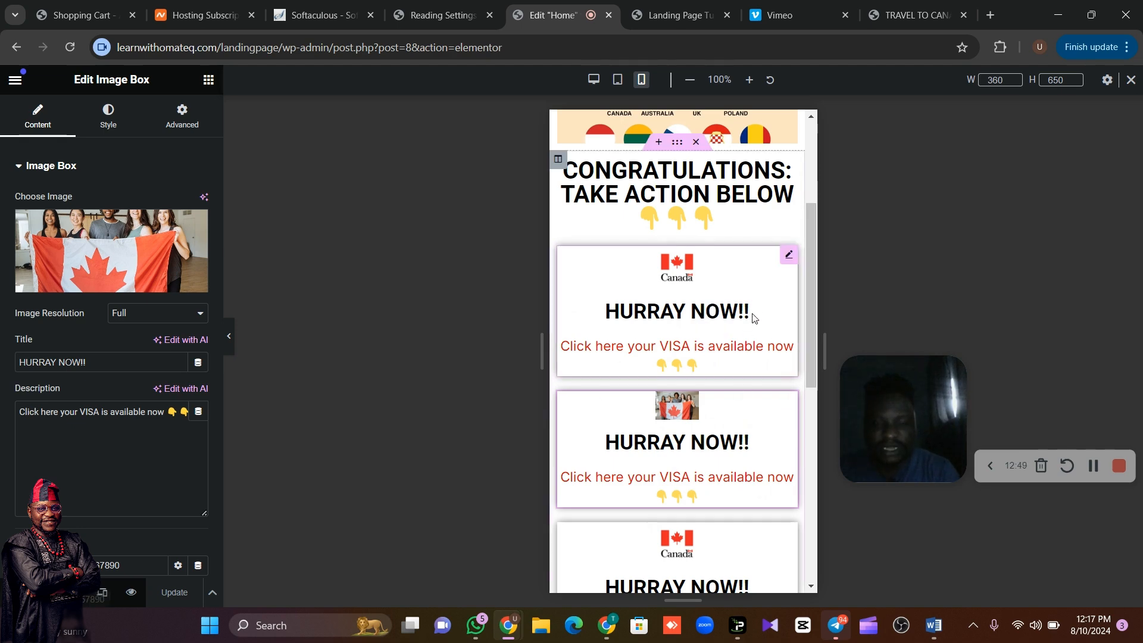
Correct the first box's title from HURRAY NOW!! to HURRY NOW!!
{"action": "left_click", "coordinate": [788, 258]}
{"action": "left_click", "coordinate": [37, 116]}
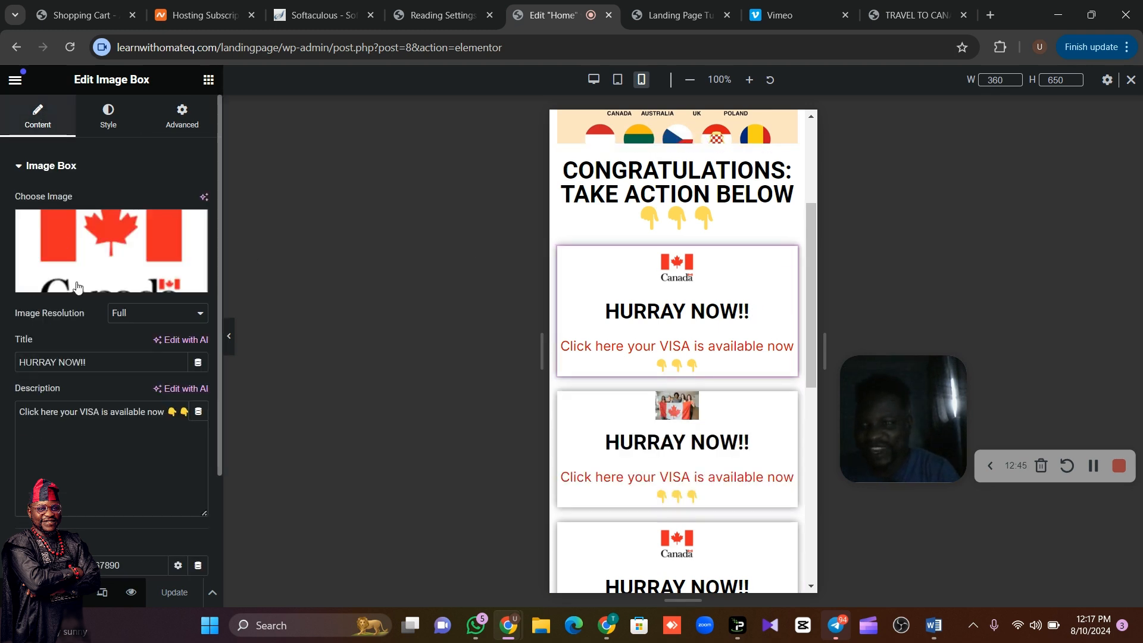
{"action": "left_click", "coordinate": [53, 362]}
{"action": "key", "text": "BackSpace"}
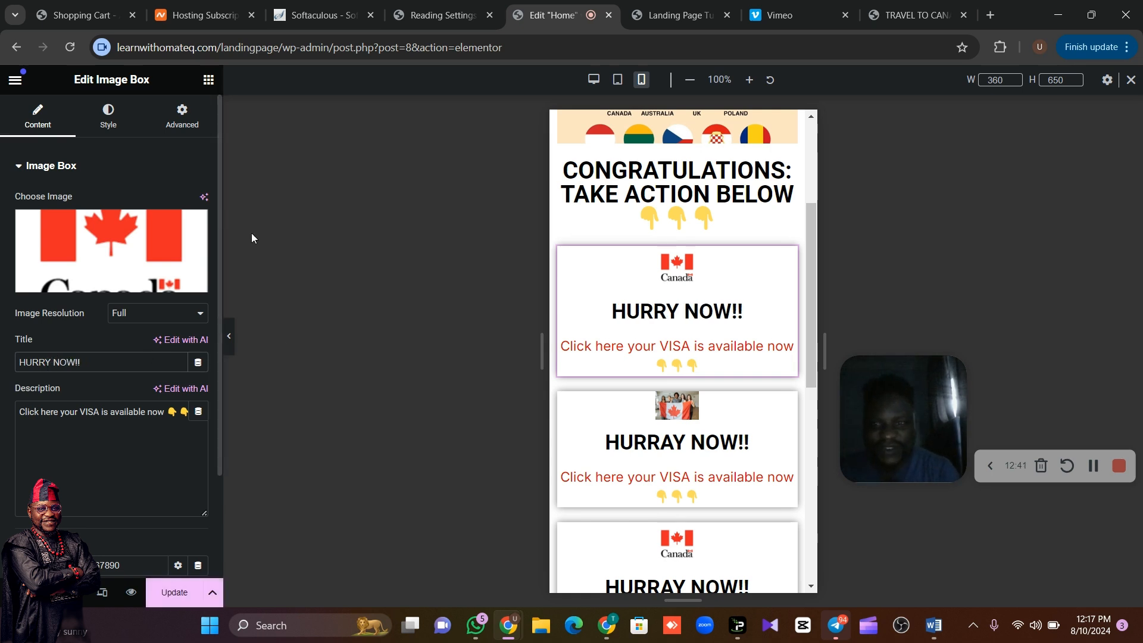
Set the first image box's image width to 18% in its Style settings
{"action": "left_click", "coordinate": [109, 116]}
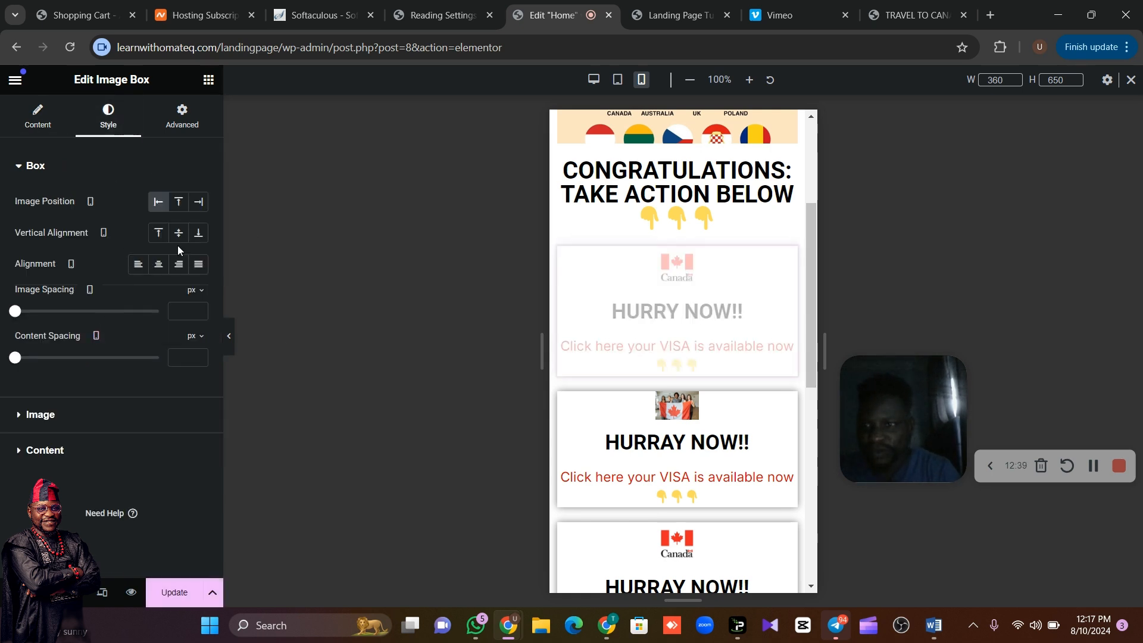
{"action": "left_click", "coordinate": [54, 169]}
{"action": "left_click", "coordinate": [66, 203]}
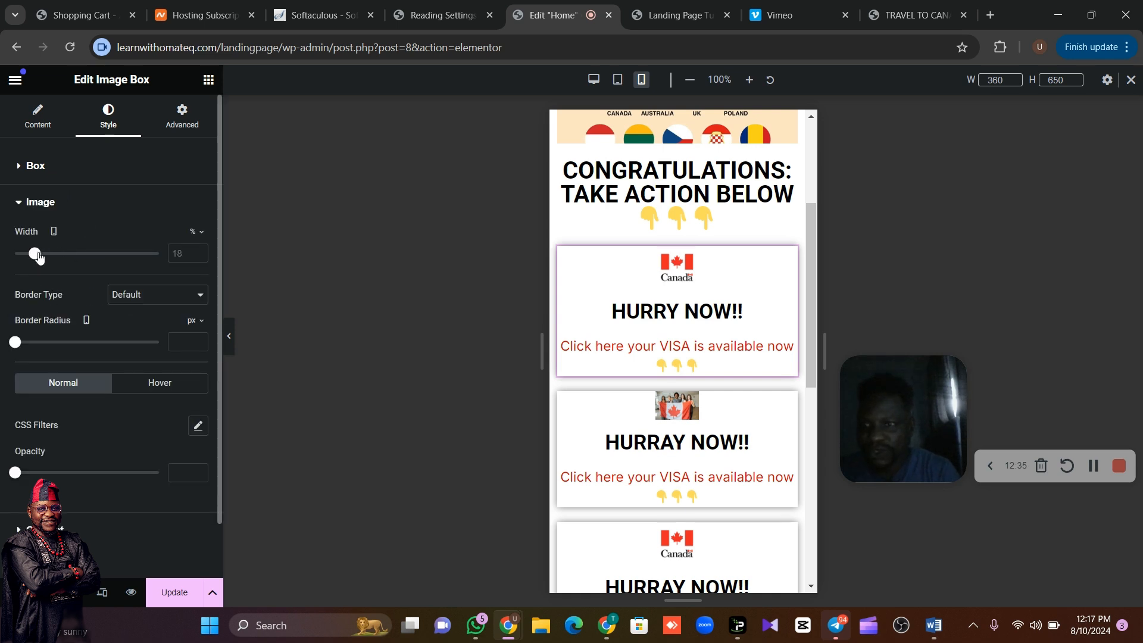
{"action": "left_click_drag", "start_coordinate": [37, 254], "coordinate": [35, 258]}
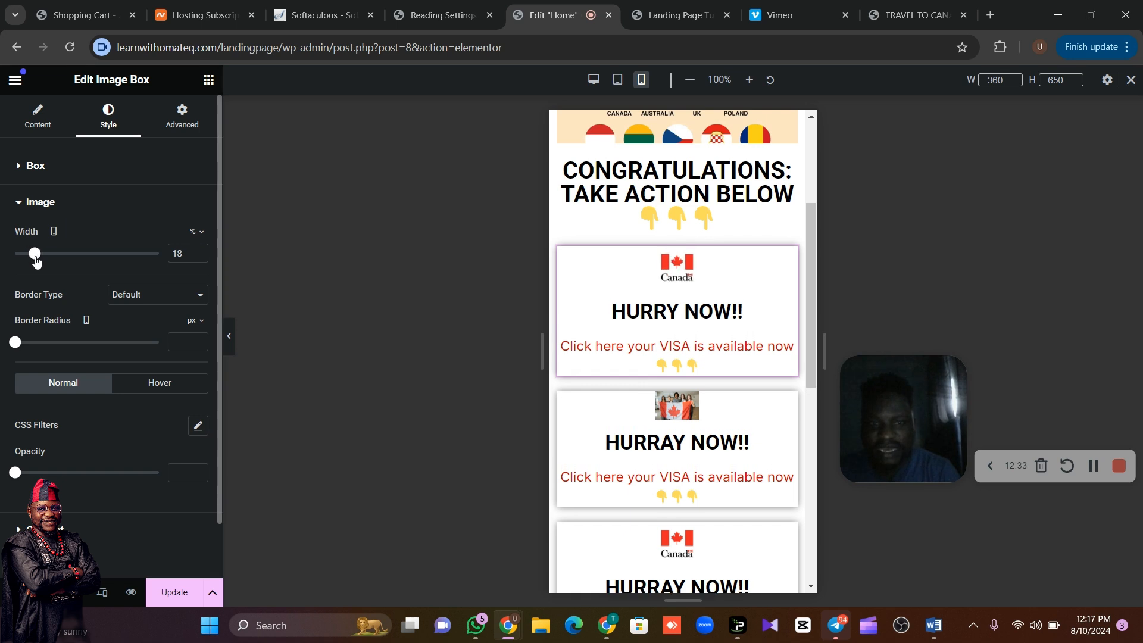
{"action": "left_click", "coordinate": [60, 173]}
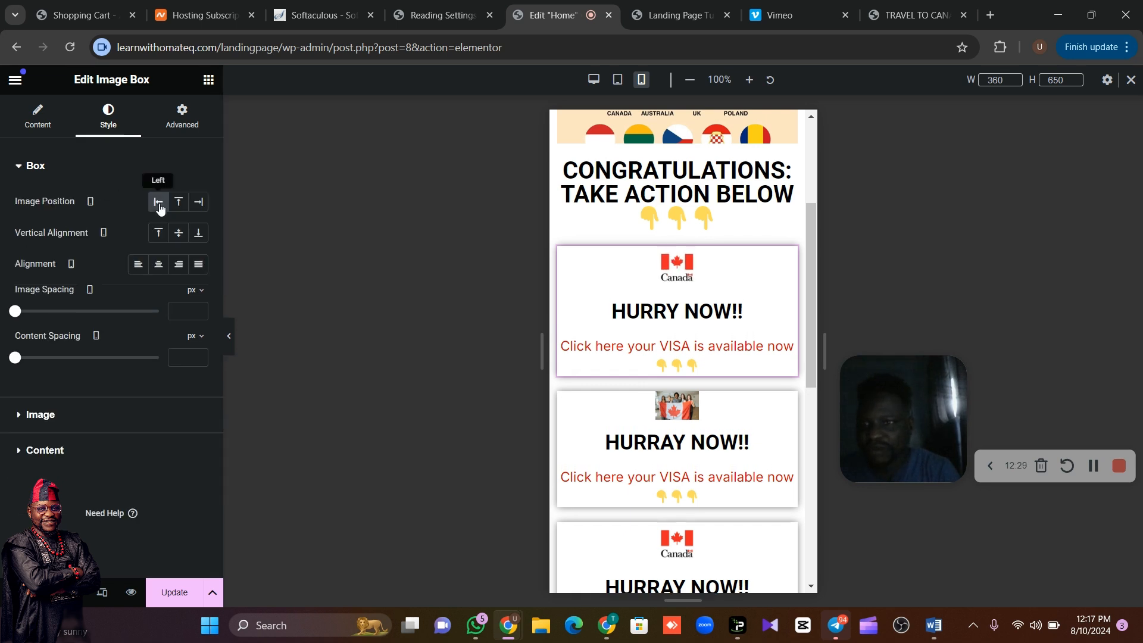
{"action": "left_click", "coordinate": [31, 177]}
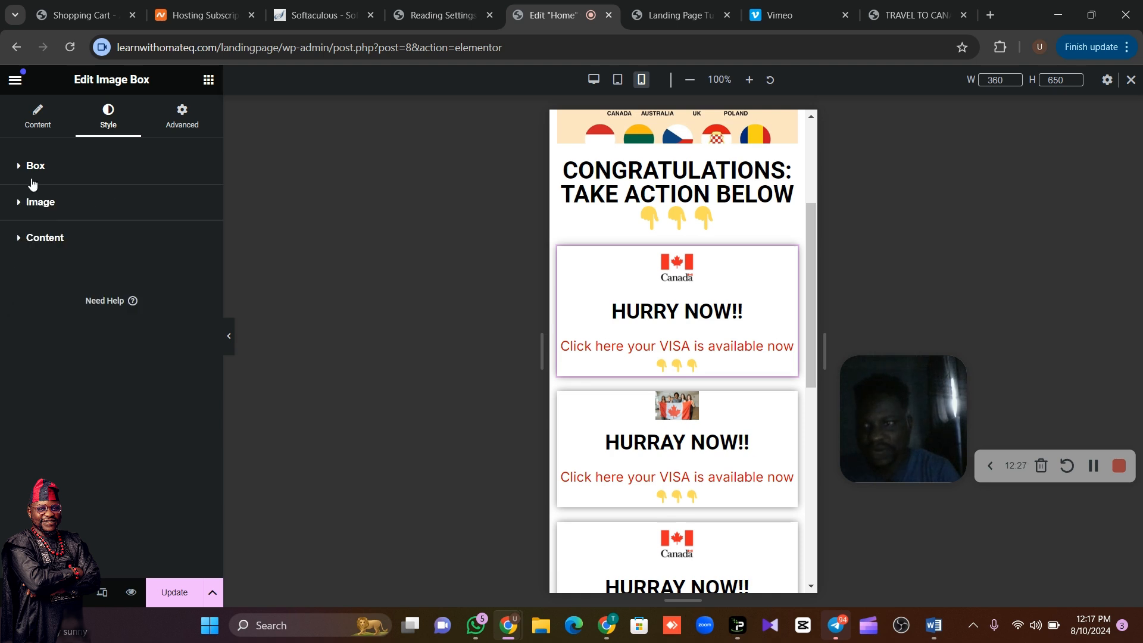
Shrink the first box's HURRY NOW!! title typography to 15 px
{"action": "left_click", "coordinate": [57, 244]}
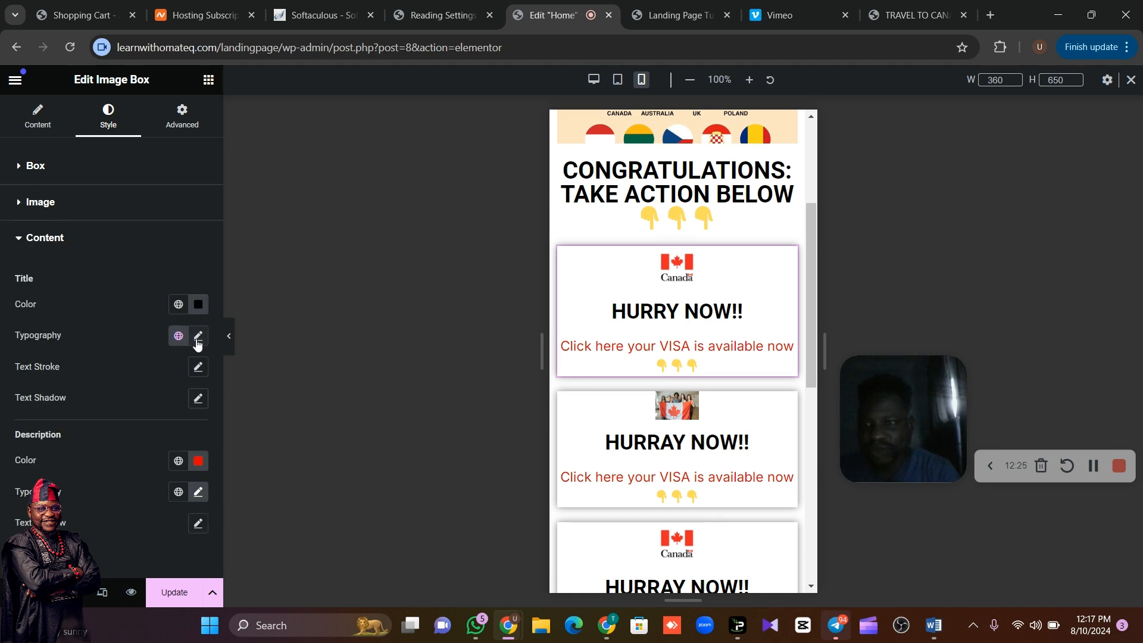
{"action": "left_click", "coordinate": [197, 337]}
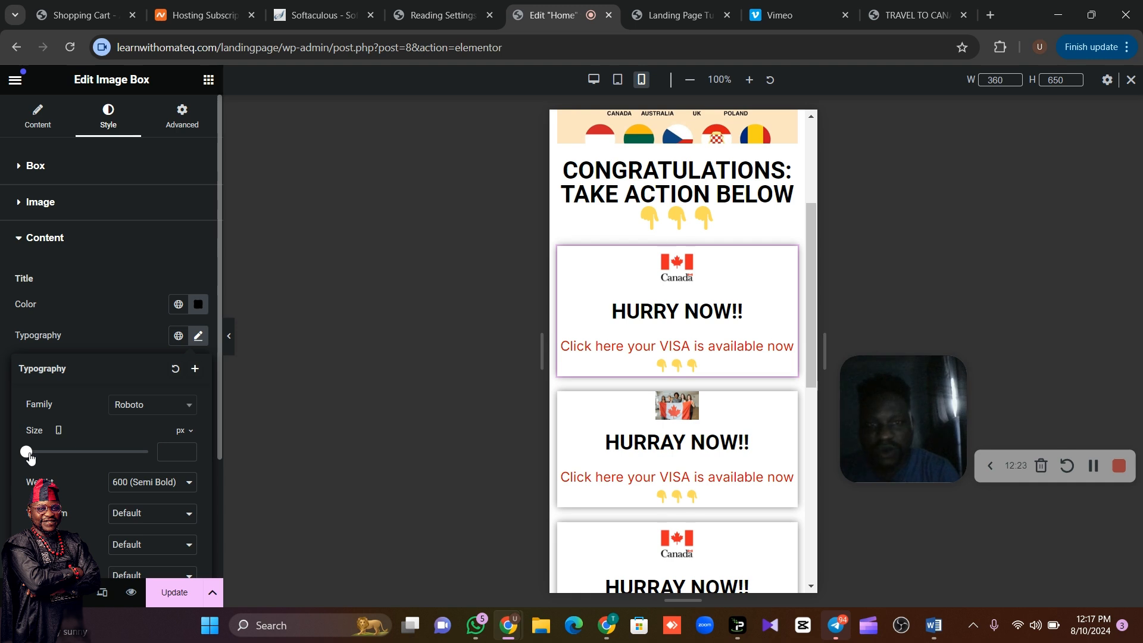
{"action": "left_click_drag", "start_coordinate": [30, 456], "coordinate": [37, 463]}
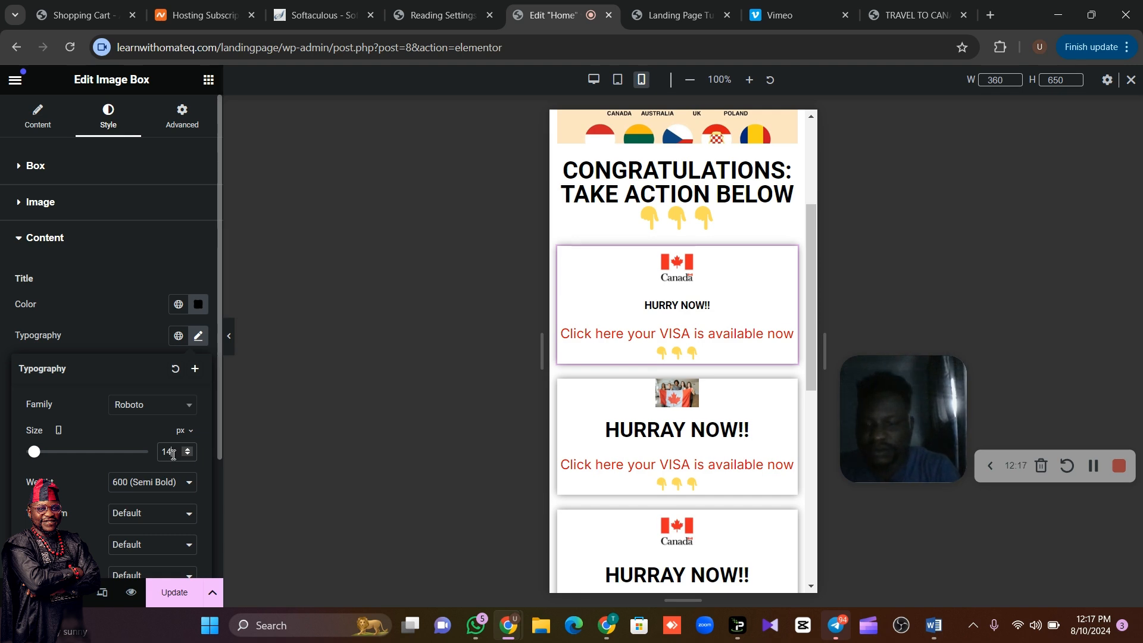
{"action": "key", "text": "Up"}
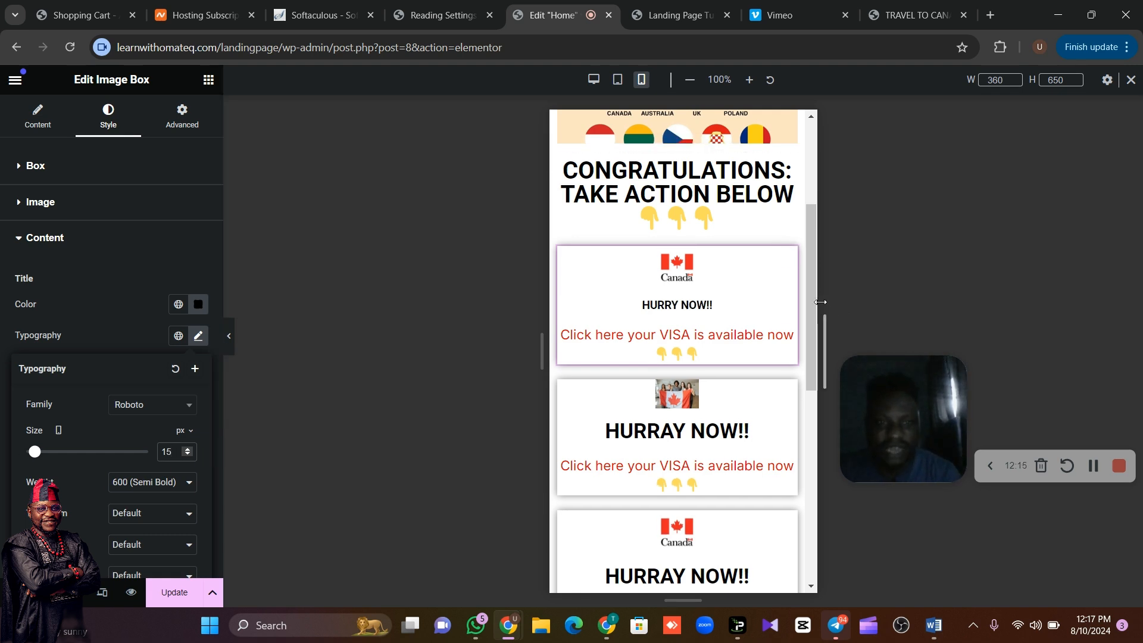
{"action": "scroll", "coordinate": [744, 321], "scroll_direction": "down", "scroll_amount": 3}
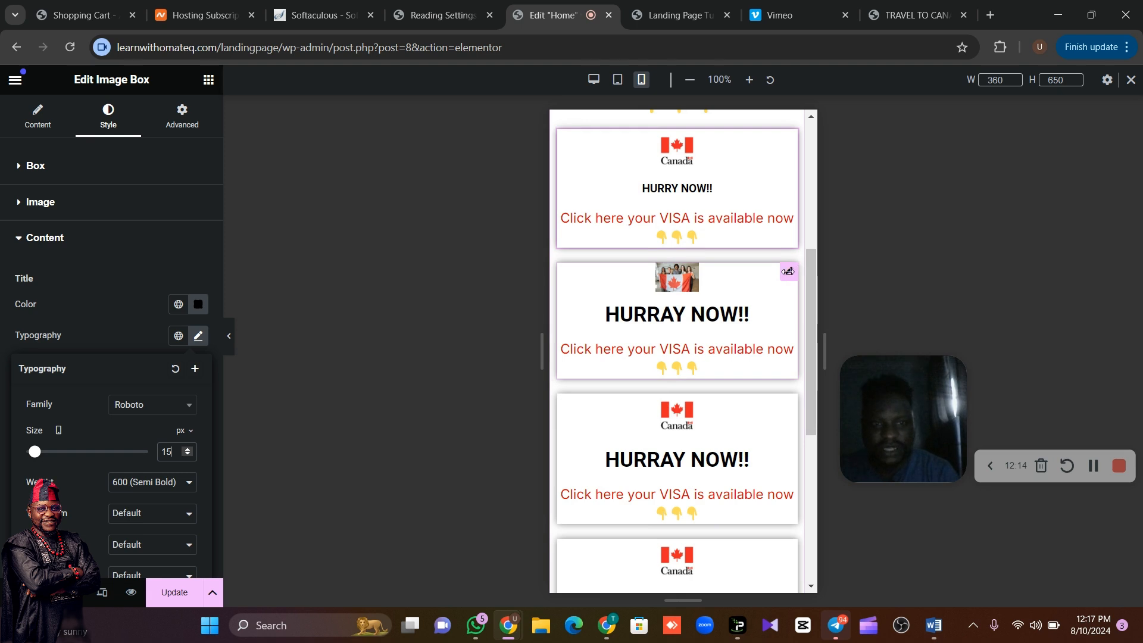
{"action": "left_click", "coordinate": [789, 272]}
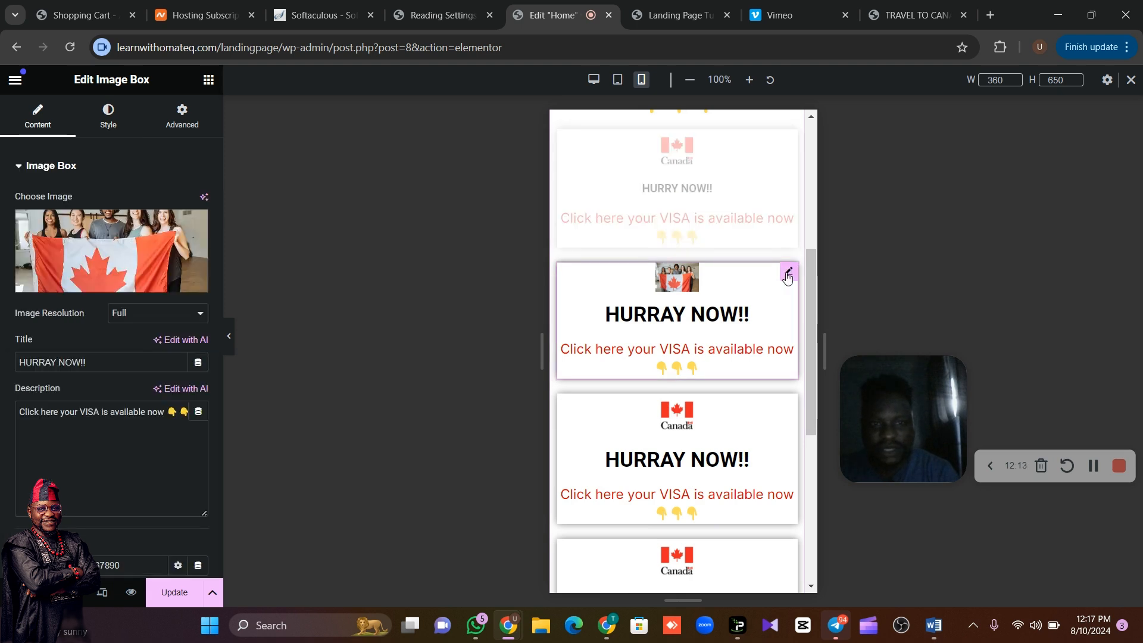
Correct the second box's title to HURRY NOW!! and set its title size to 15
{"action": "left_click", "coordinate": [51, 363]}
{"action": "key", "text": "BackSpace"}
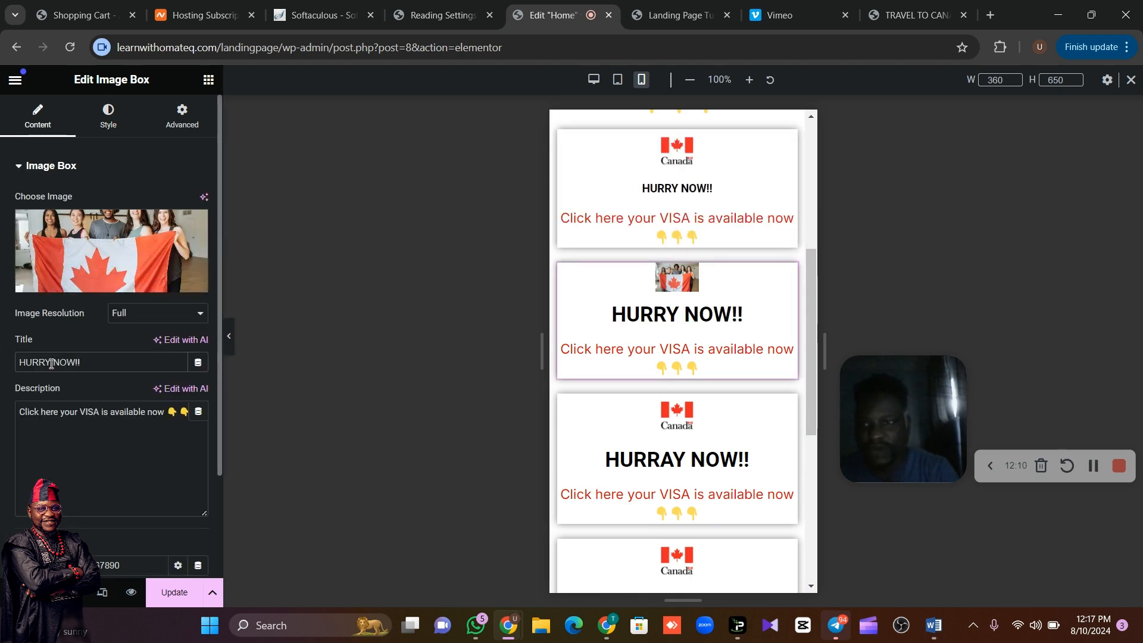
{"action": "left_click", "coordinate": [106, 122]}
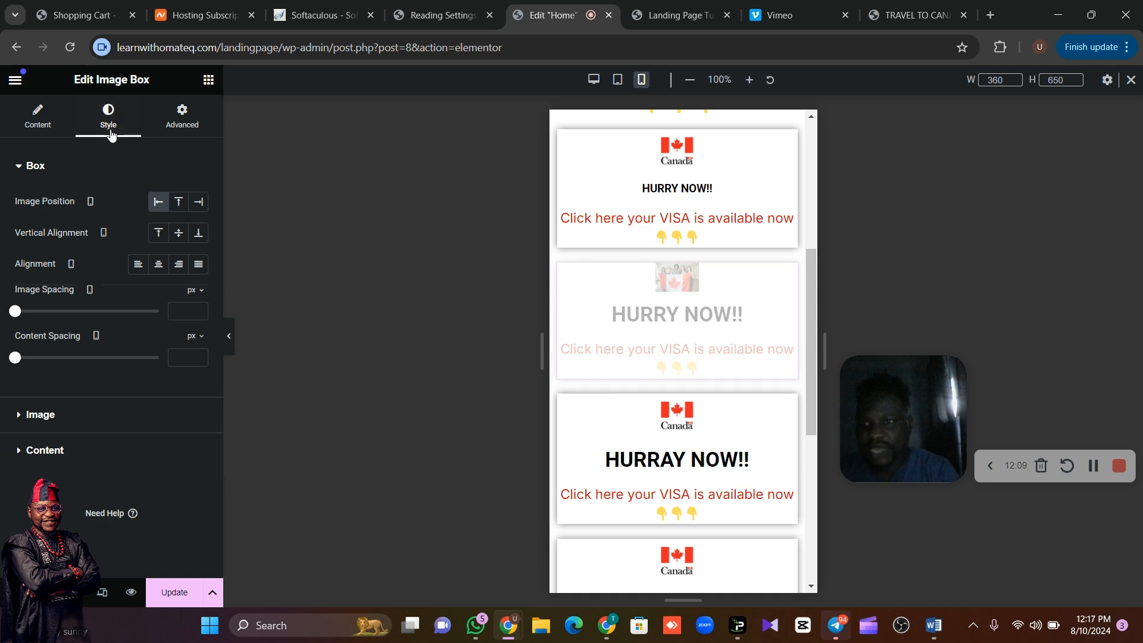
{"action": "left_click", "coordinate": [70, 169]}
{"action": "left_click", "coordinate": [72, 239]}
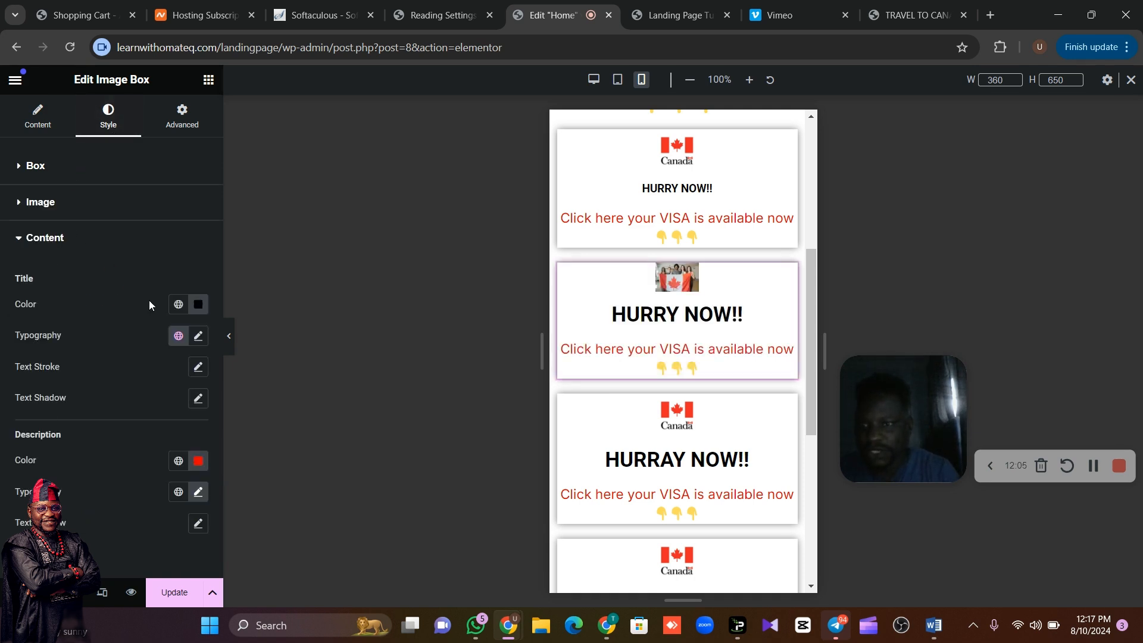
{"action": "left_click", "coordinate": [197, 336]}
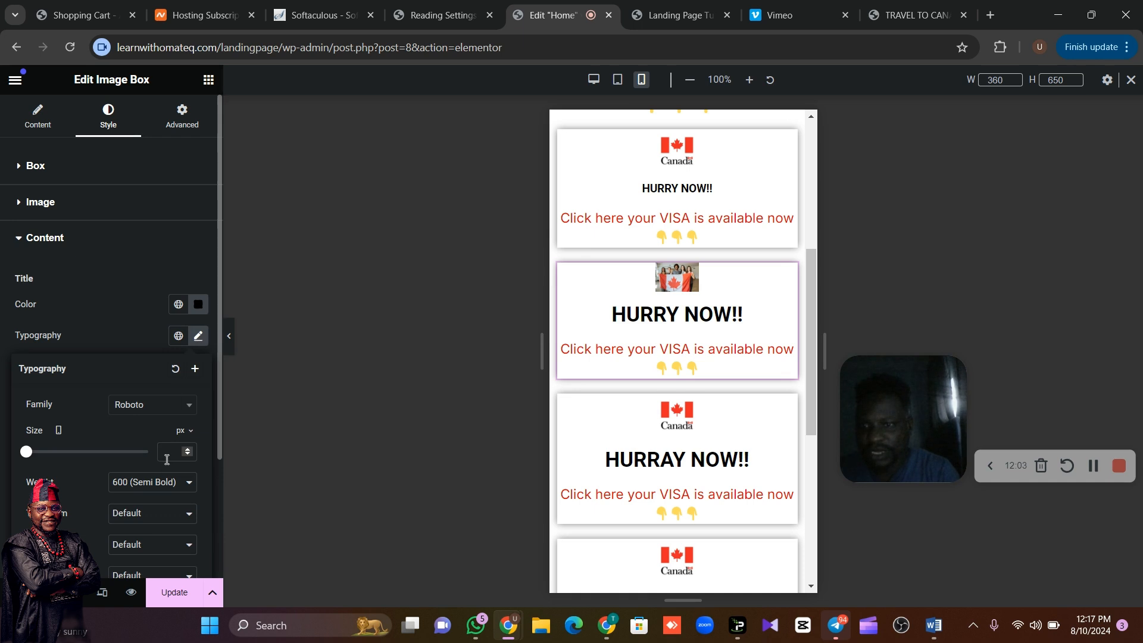
{"action": "type", "text": "15"}
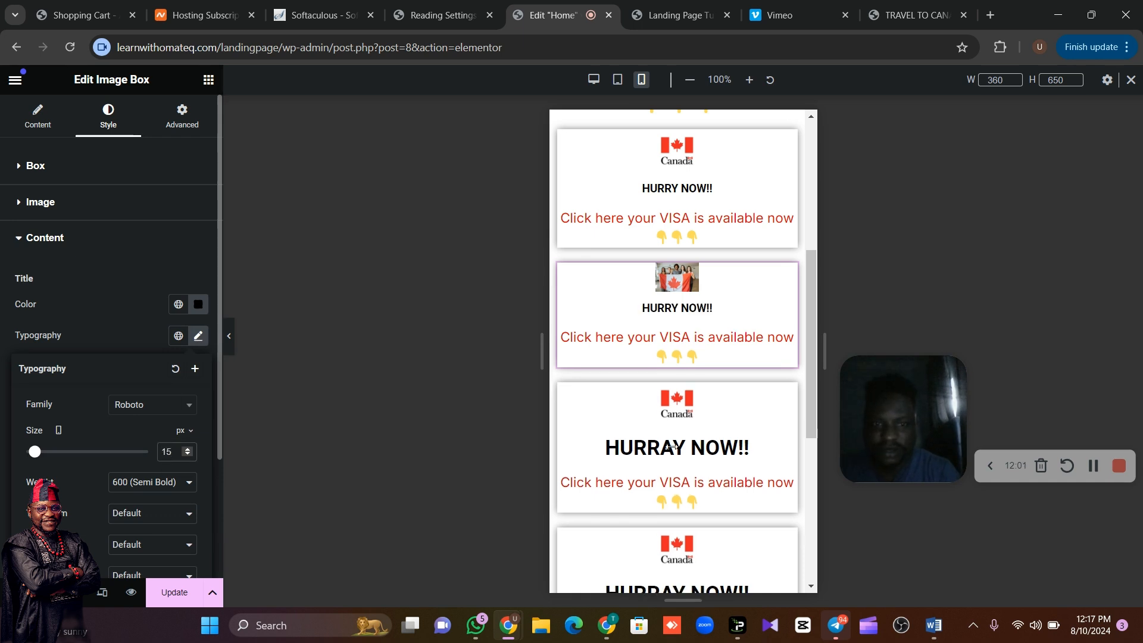
Adjust the remaining image boxes and save the page with Update
{"action": "left_click", "coordinate": [789, 391]}
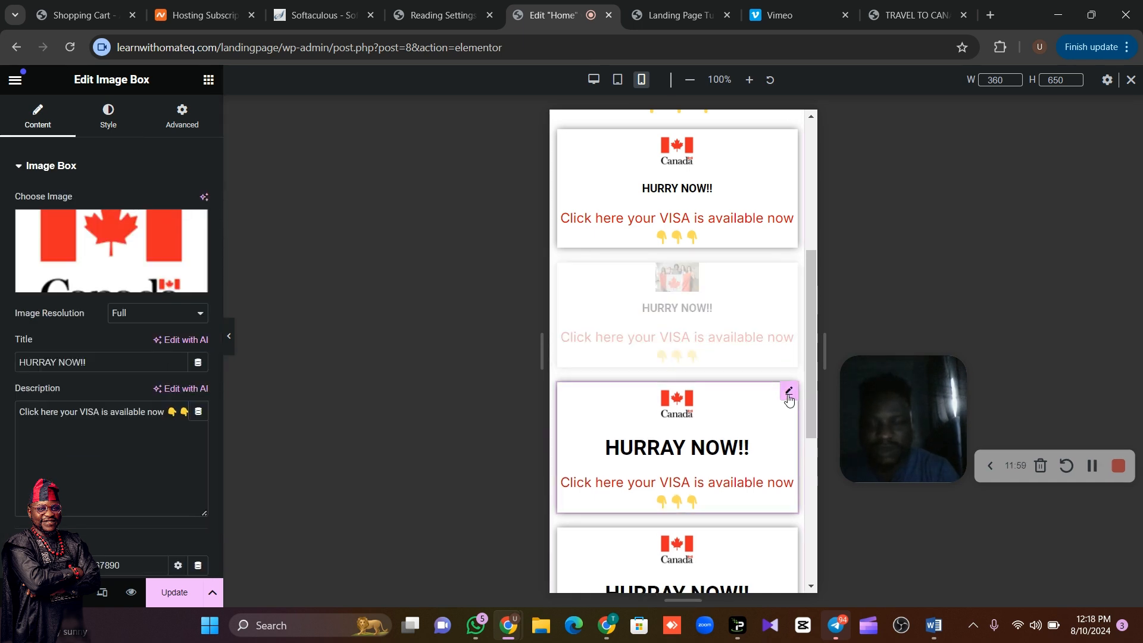
{"action": "left_click", "coordinate": [1094, 468]}
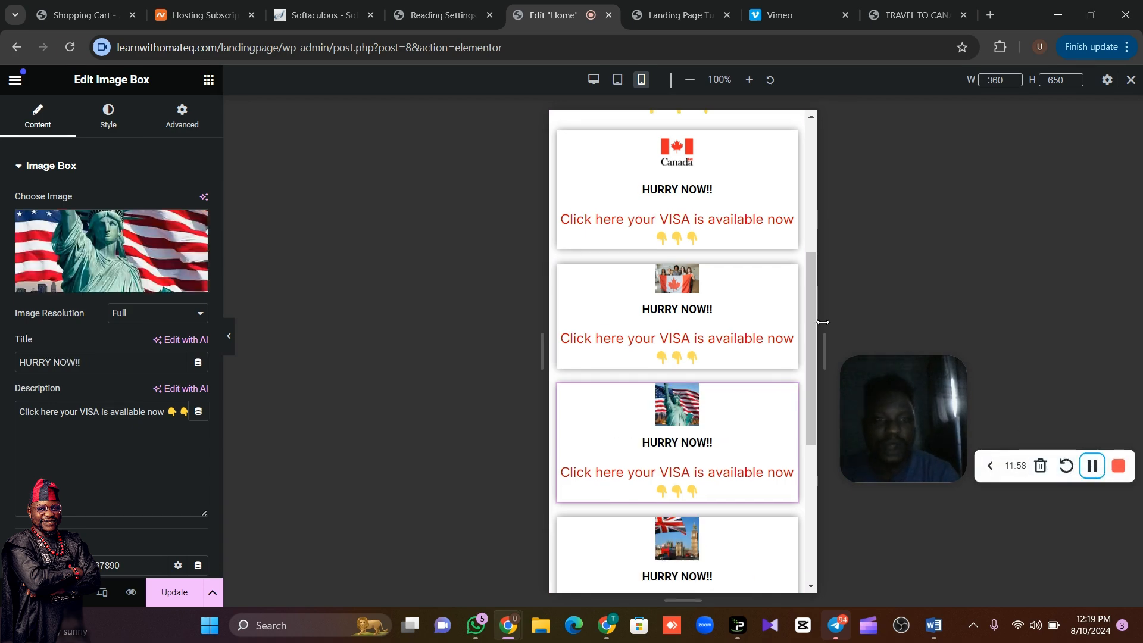
{"action": "left_click_drag", "start_coordinate": [810, 311], "coordinate": [794, 434]}
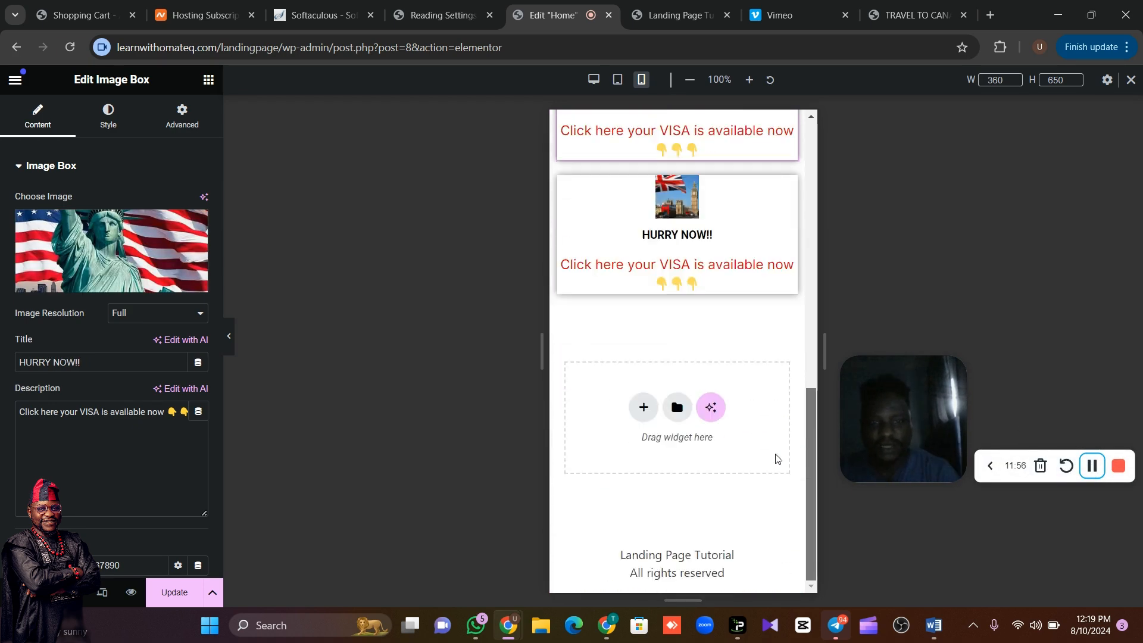
{"action": "left_click", "coordinate": [173, 592]}
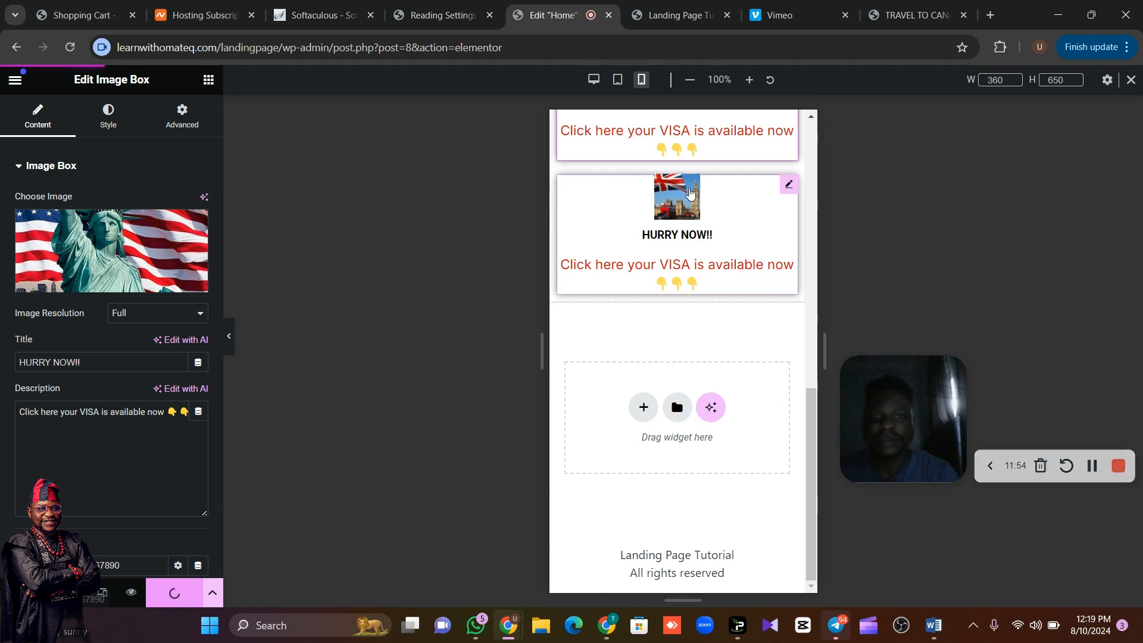
Scroll through the Landing Page preview tab showing the banner, heading and HURRY NOW!! boxes
{"action": "left_click", "coordinate": [671, 16]}
{"action": "scroll", "coordinate": [223, 334], "scroll_direction": "down", "scroll_amount": 6}
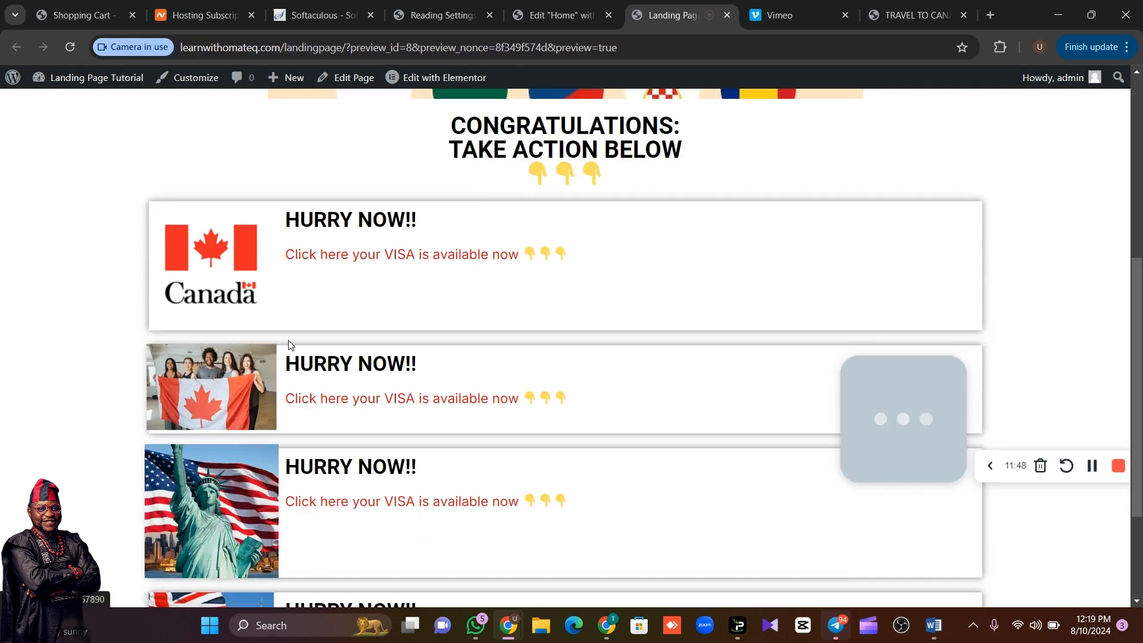
{"action": "scroll", "coordinate": [222, 334], "scroll_direction": "down", "scroll_amount": 2}
{"action": "scroll", "coordinate": [222, 334], "scroll_direction": "down", "scroll_amount": 1}
{"action": "scroll", "coordinate": [222, 333], "scroll_direction": "up", "scroll_amount": 8}
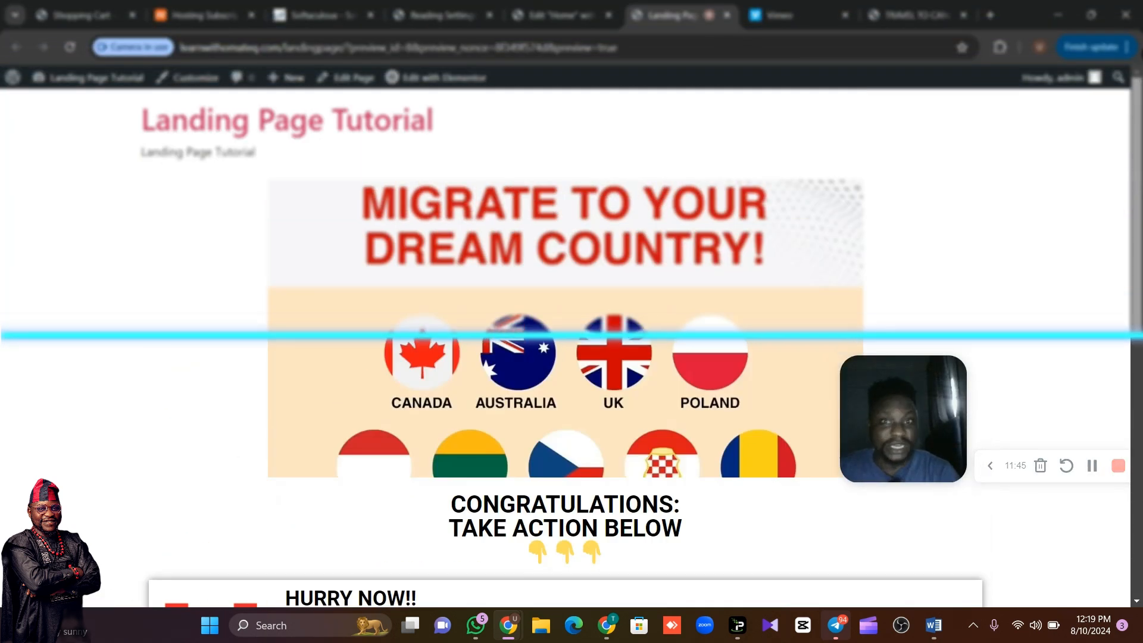
{"action": "left_click", "coordinate": [1091, 15]}
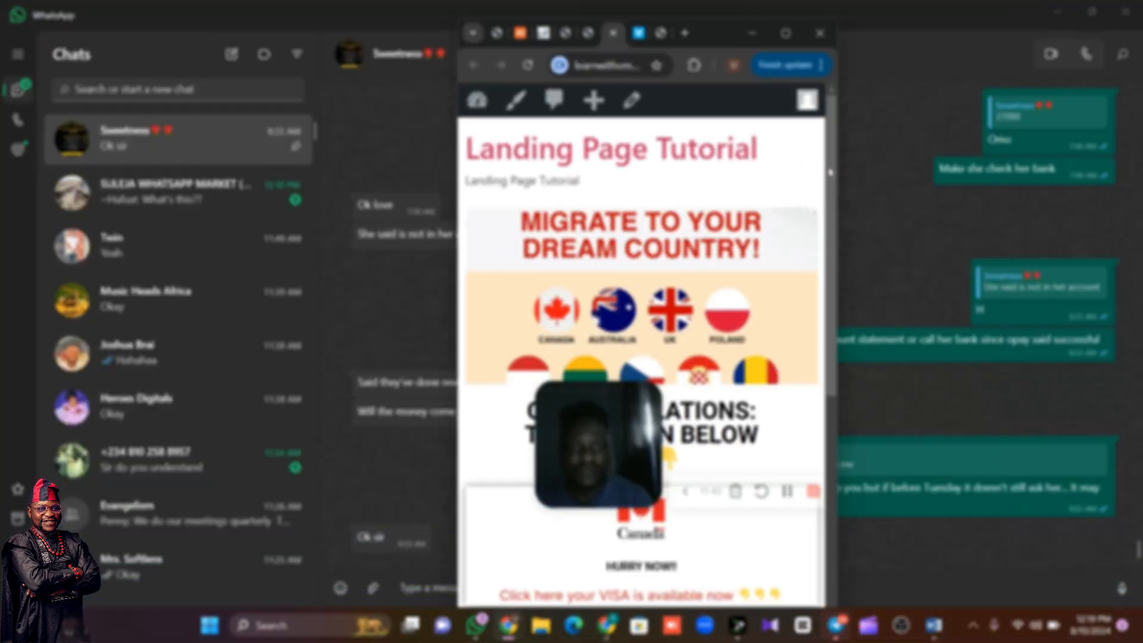
Restore the browser window showing the landing page preview to full screen
{"action": "scroll", "coordinate": [830, 286], "scroll_direction": "down", "scroll_amount": 2}
{"action": "left_click_drag", "start_coordinate": [829, 286], "coordinate": [803, 98]}
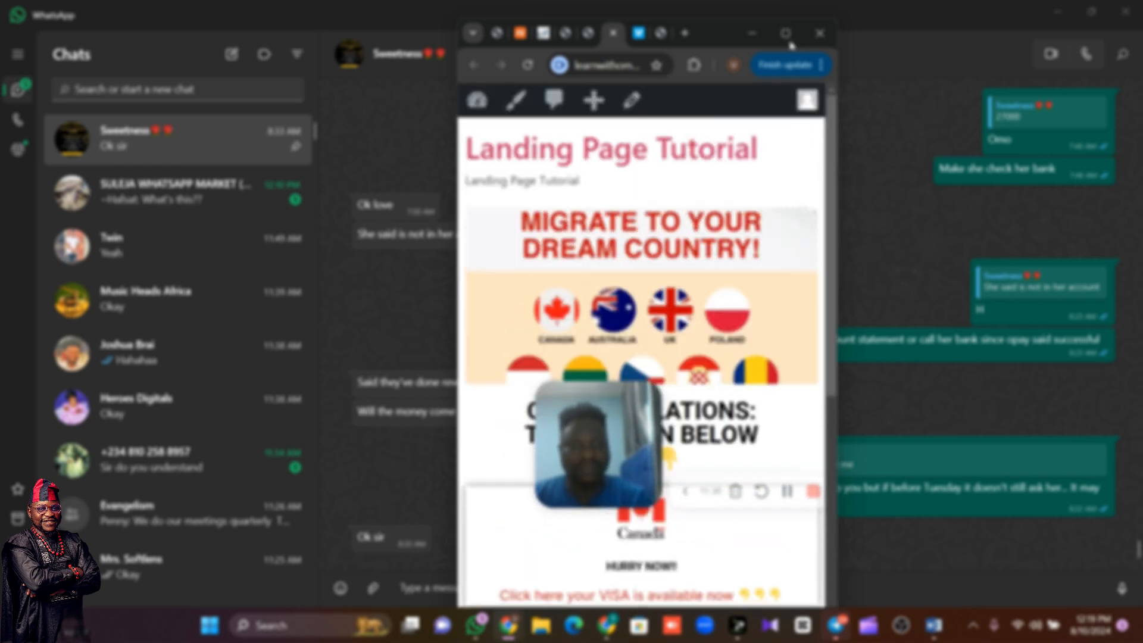
{"action": "left_click", "coordinate": [786, 33]}
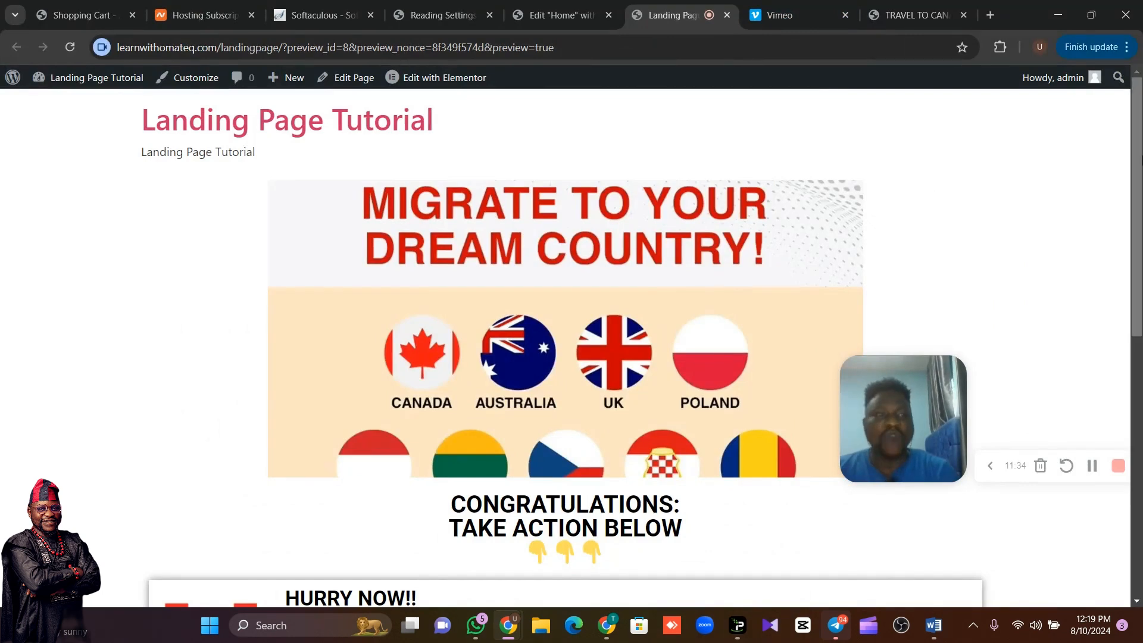
{"action": "scroll", "coordinate": [1137, 280], "scroll_direction": "down", "scroll_amount": 4}
{"action": "left_click_drag", "start_coordinate": [1142, 286], "coordinate": [1142, 420]}
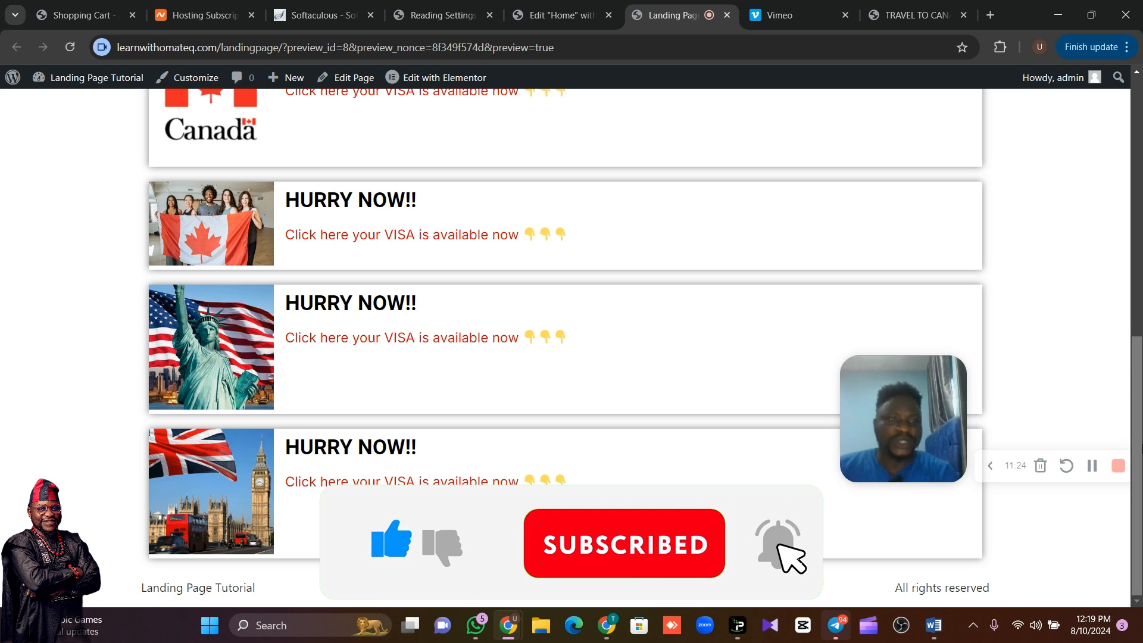
{"action": "scroll", "coordinate": [565, 345], "scroll_direction": "up", "scroll_amount": 8}
{"action": "scroll", "coordinate": [566, 345], "scroll_direction": "down", "scroll_amount": 5}
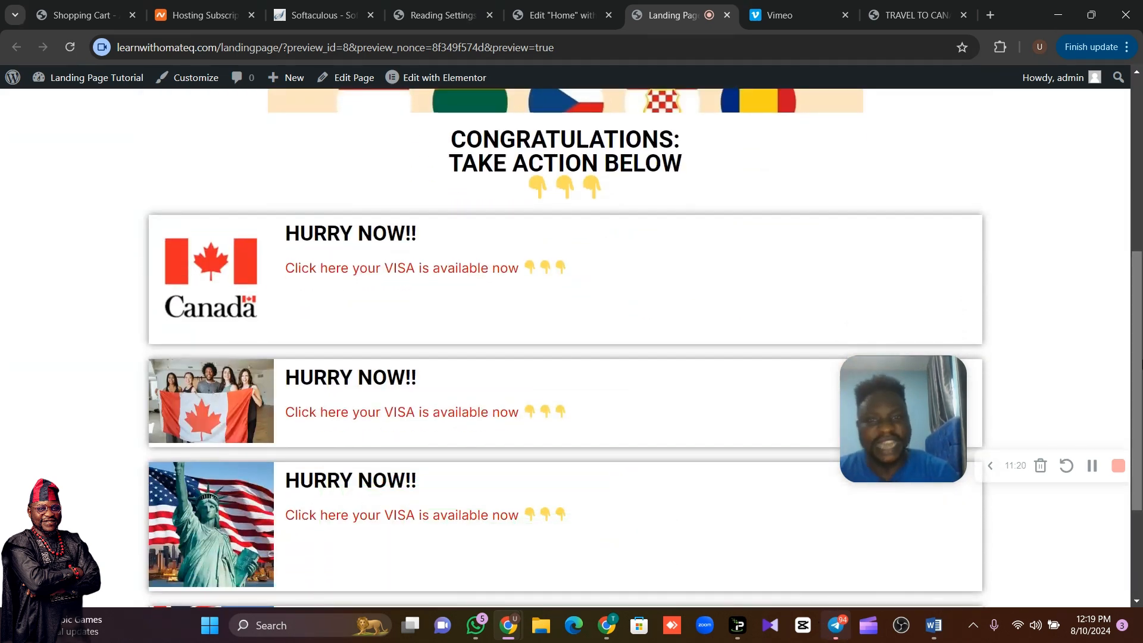
{"action": "scroll", "coordinate": [566, 345], "scroll_direction": "up", "scroll_amount": 5}
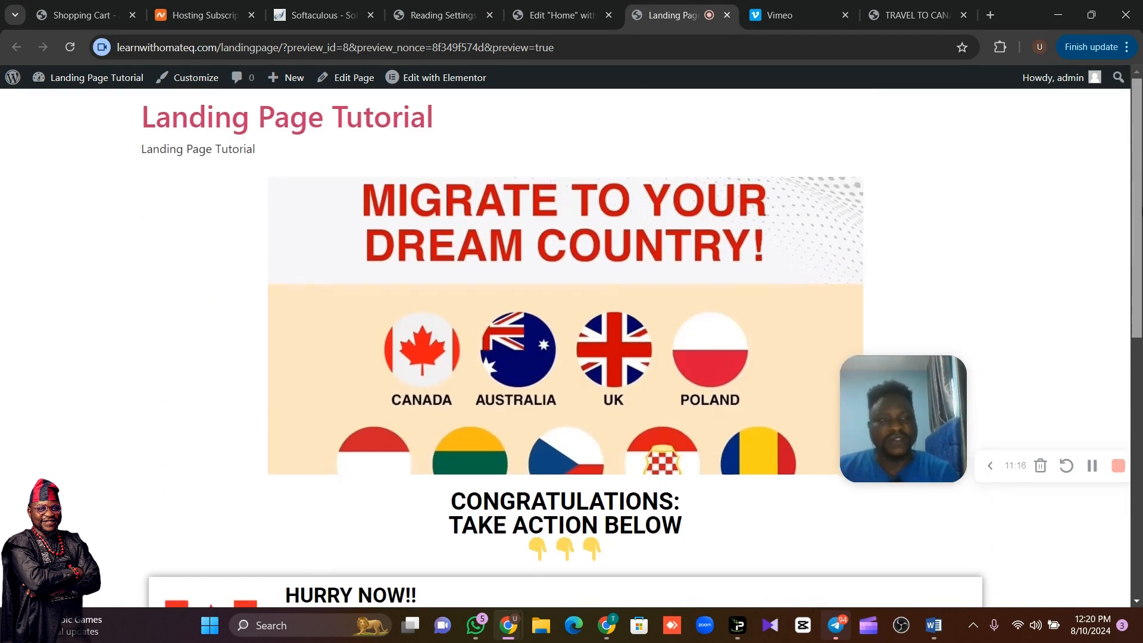
{"action": "scroll", "coordinate": [566, 345], "scroll_direction": "down", "scroll_amount": 8}
{"action": "scroll", "coordinate": [566, 346], "scroll_direction": "down", "scroll_amount": 1}
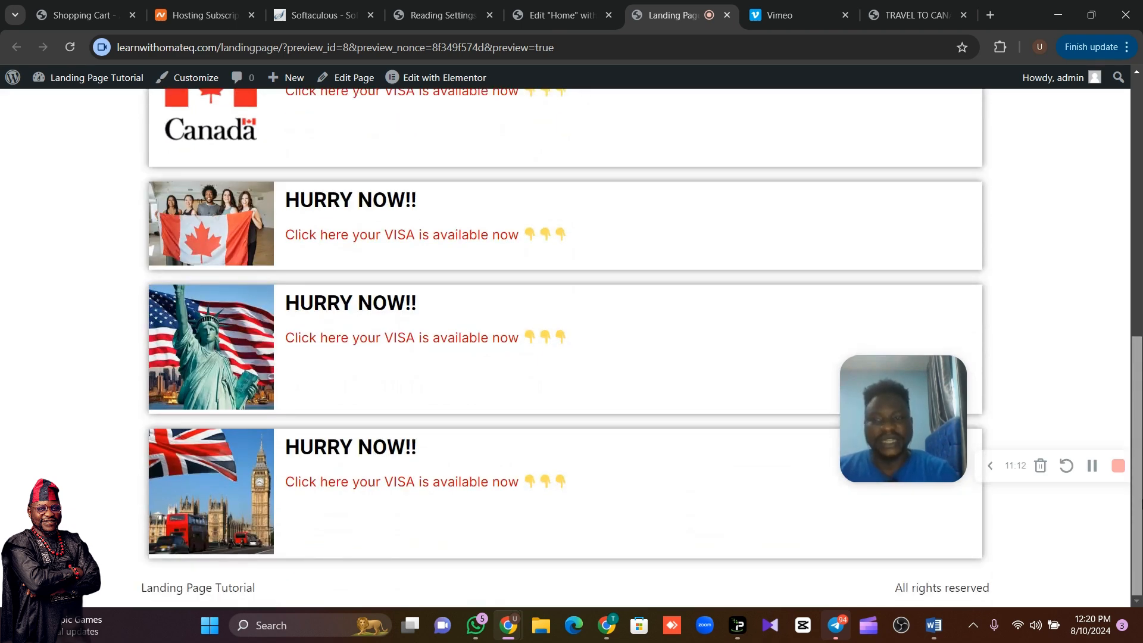
{"action": "left_click_drag", "start_coordinate": [1142, 500], "coordinate": [1140, 192]}
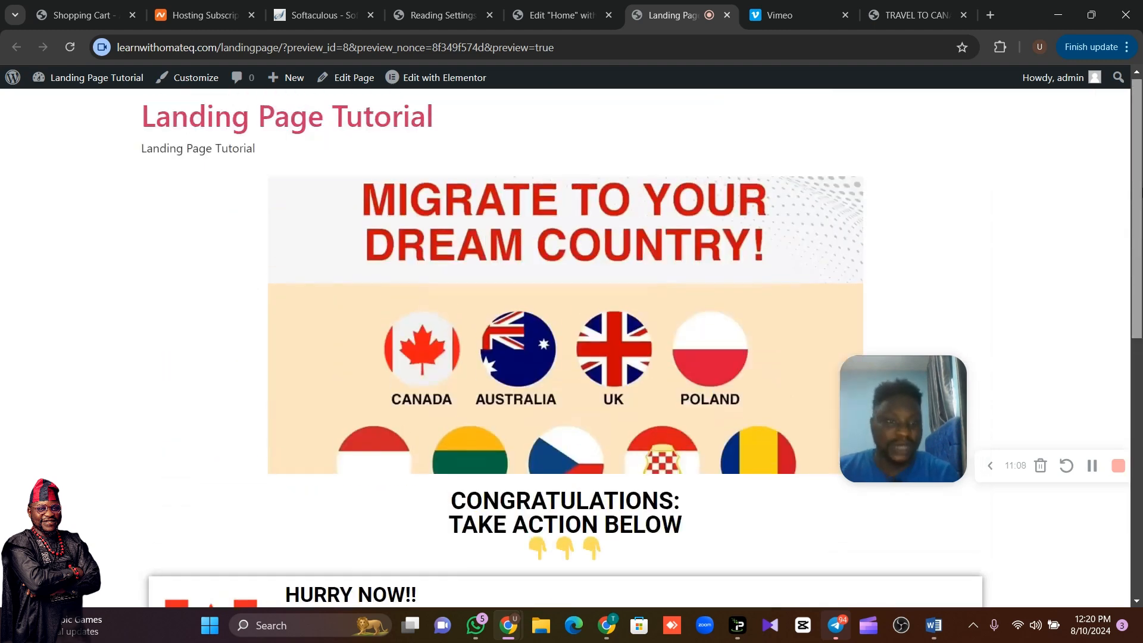